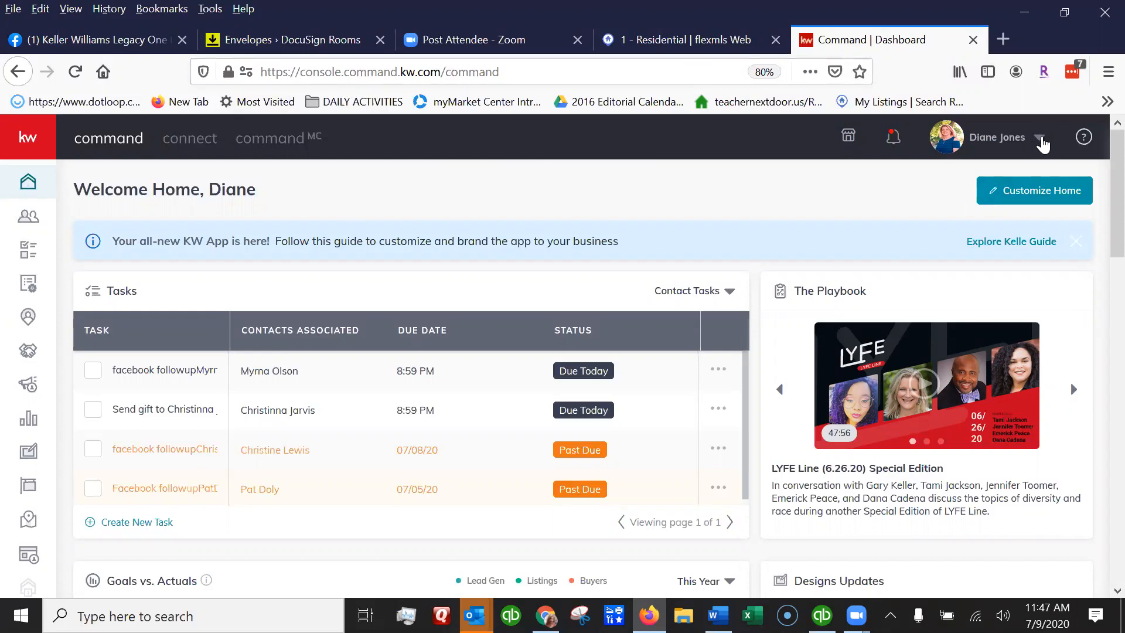
Open the Marketing Profile page under Connect Settings in the account settings
left_click(1041, 141)
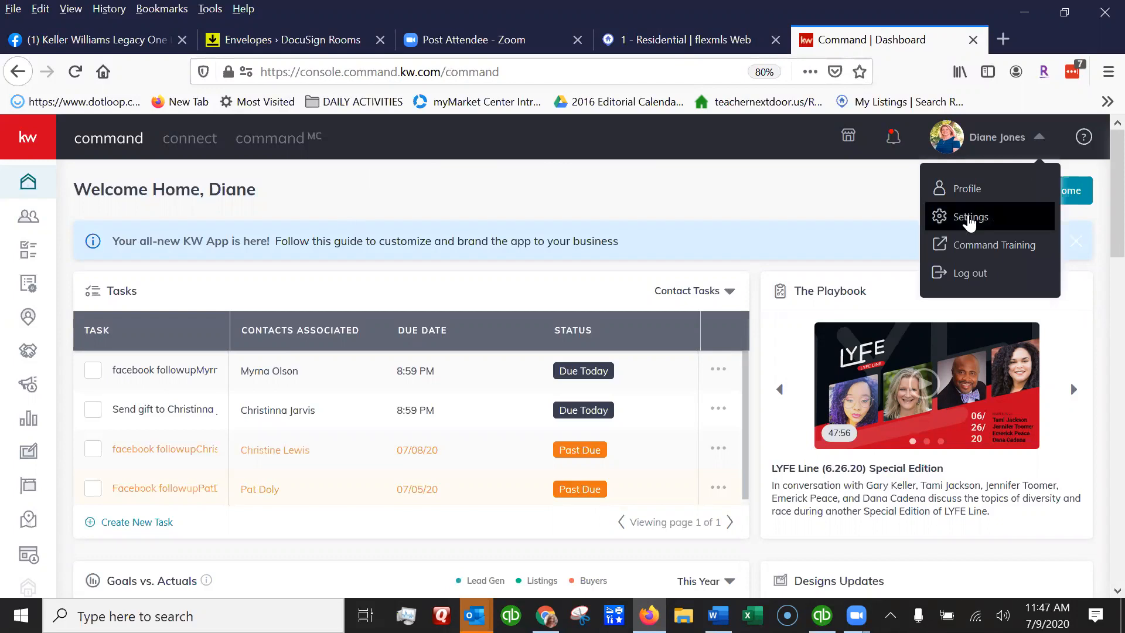
left_click(969, 218)
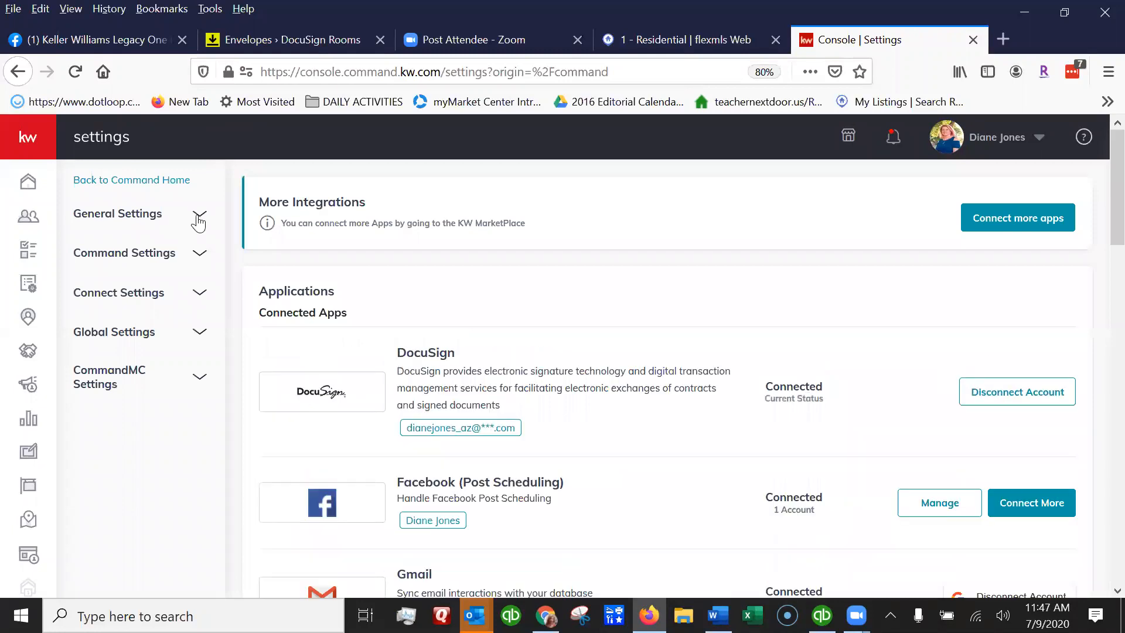
left_click(200, 252)
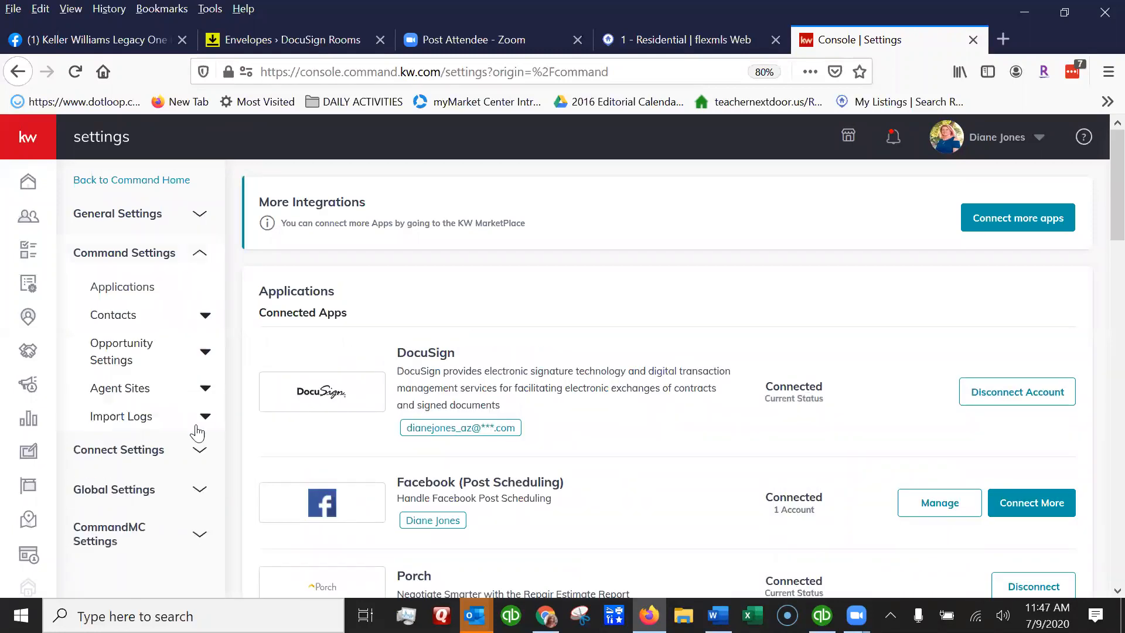
left_click(200, 450)
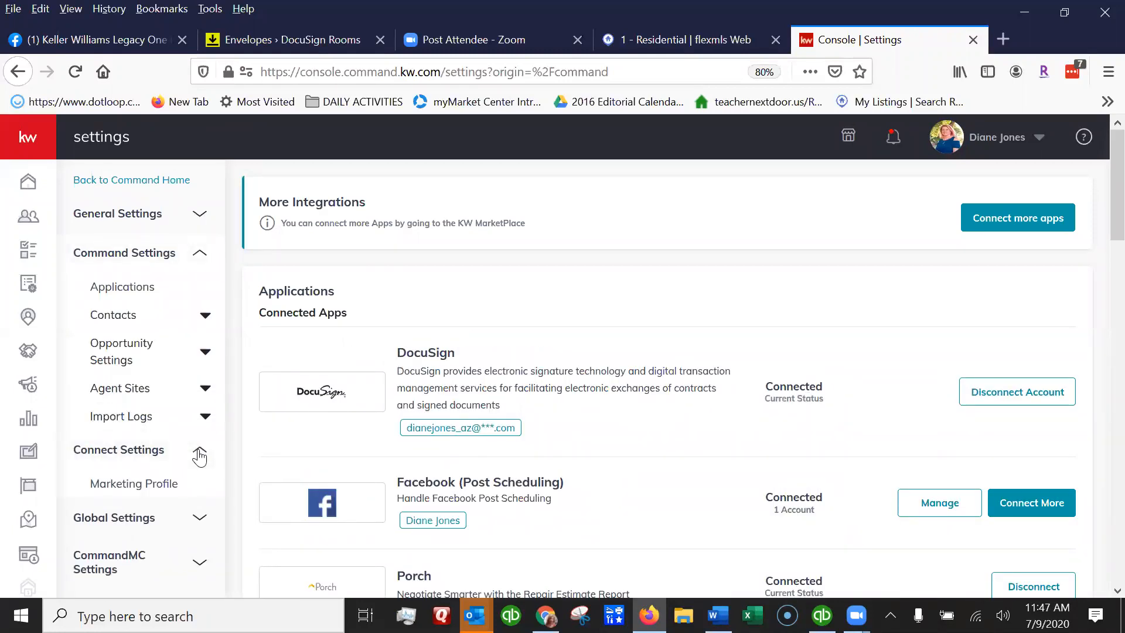
scroll(420, 221, "down", 2)
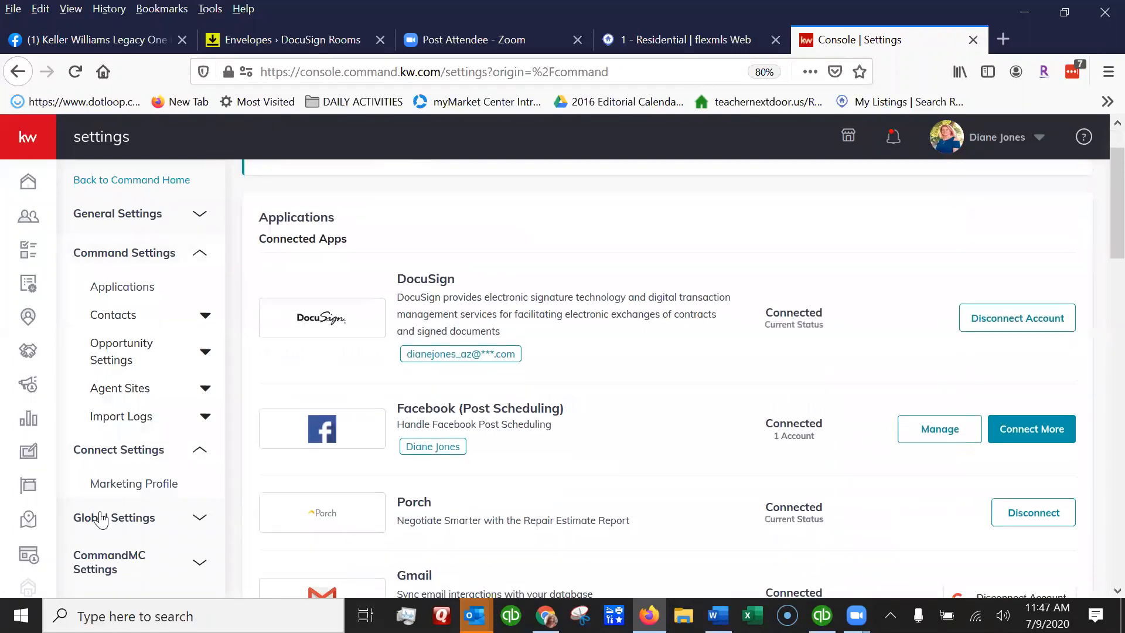
left_click(118, 485)
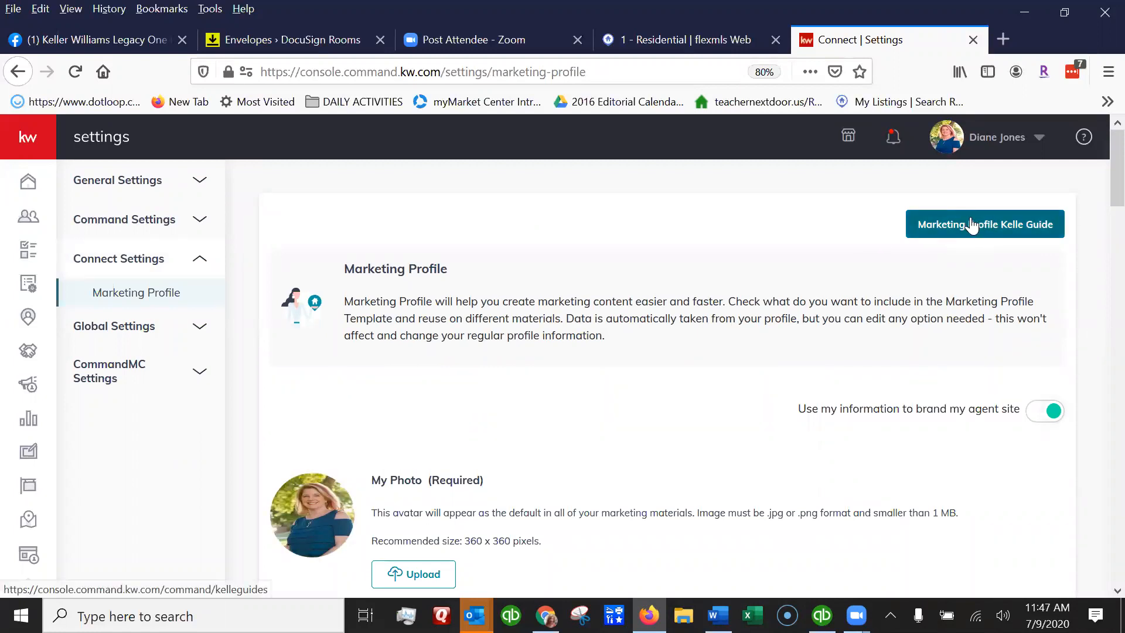
Review the Marketing Profile's photo, team logo, personal details, bio and contact fields
scroll(1001, 197, "down", 3)
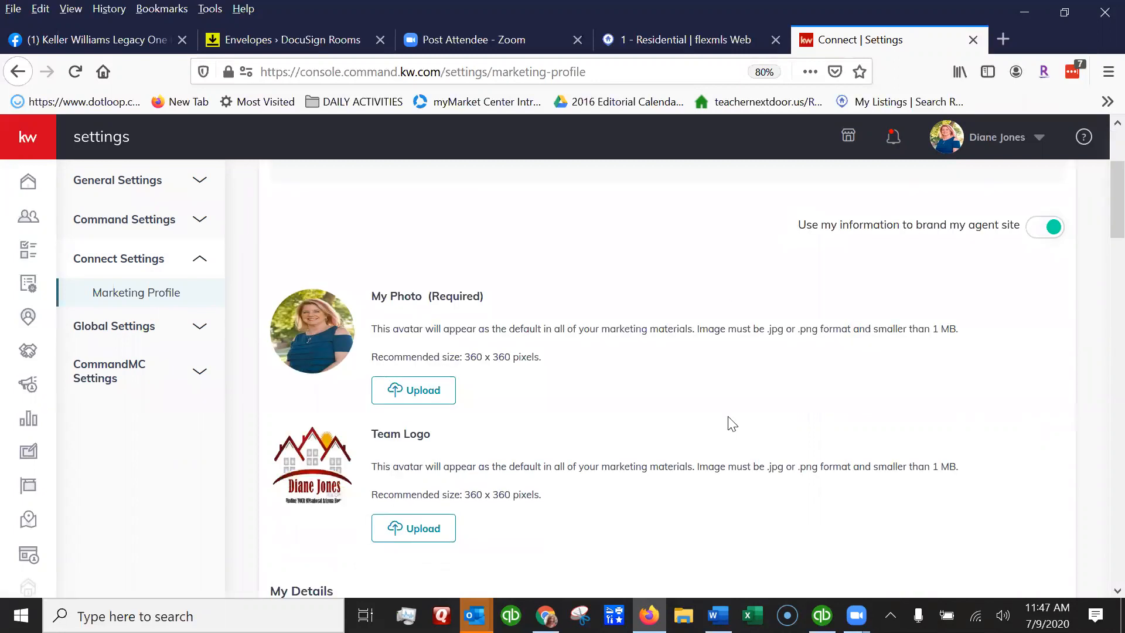
scroll(1098, 179, "down", 2)
scroll(1099, 173, "up", 3)
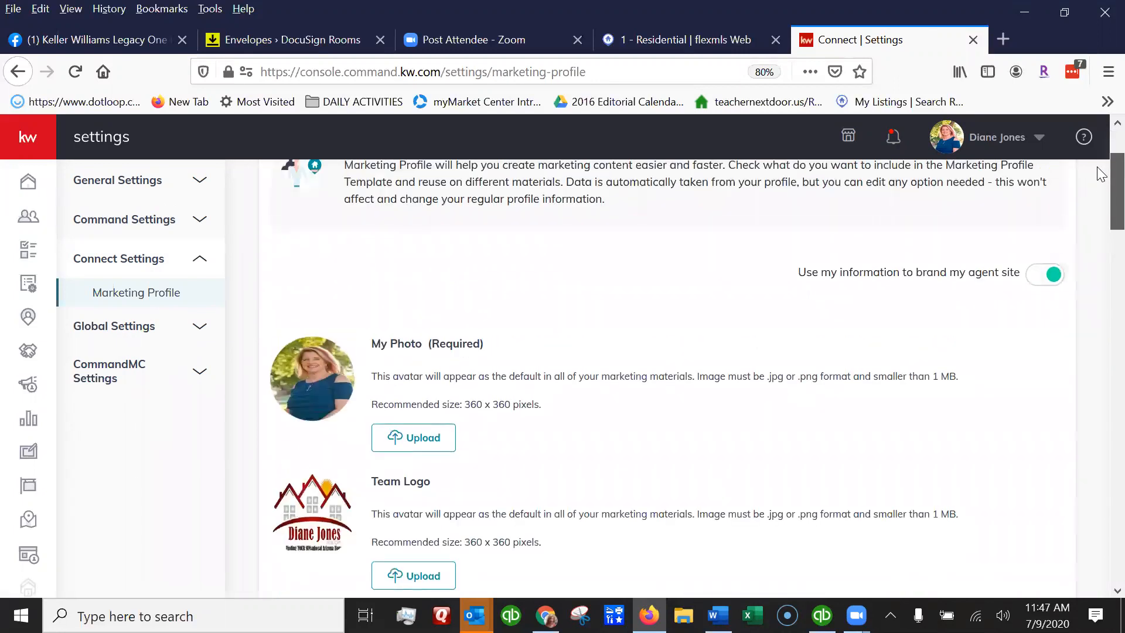
scroll(1096, 187, "down", 7)
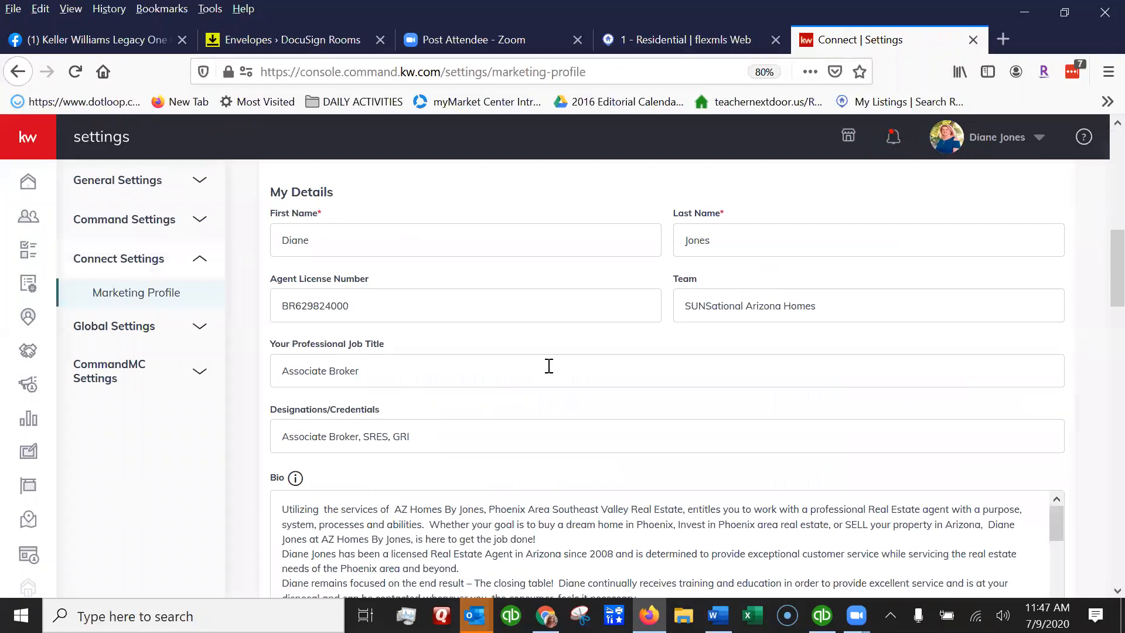
scroll(1099, 264, "down", 2)
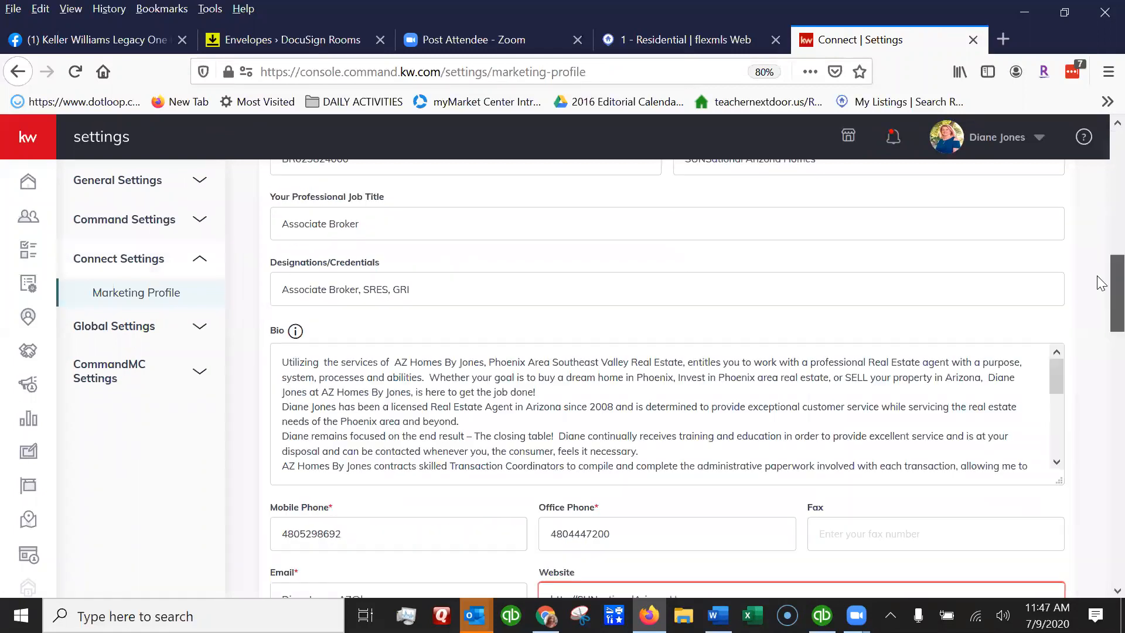
scroll(1100, 293, "down", 3)
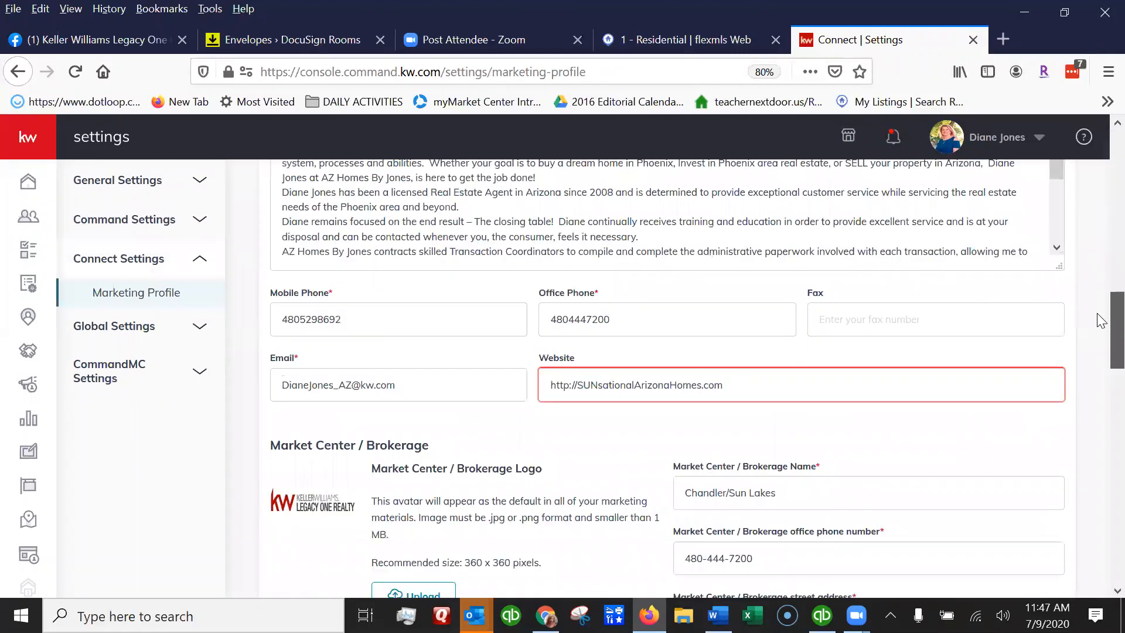
scroll(1102, 320, "down", 2)
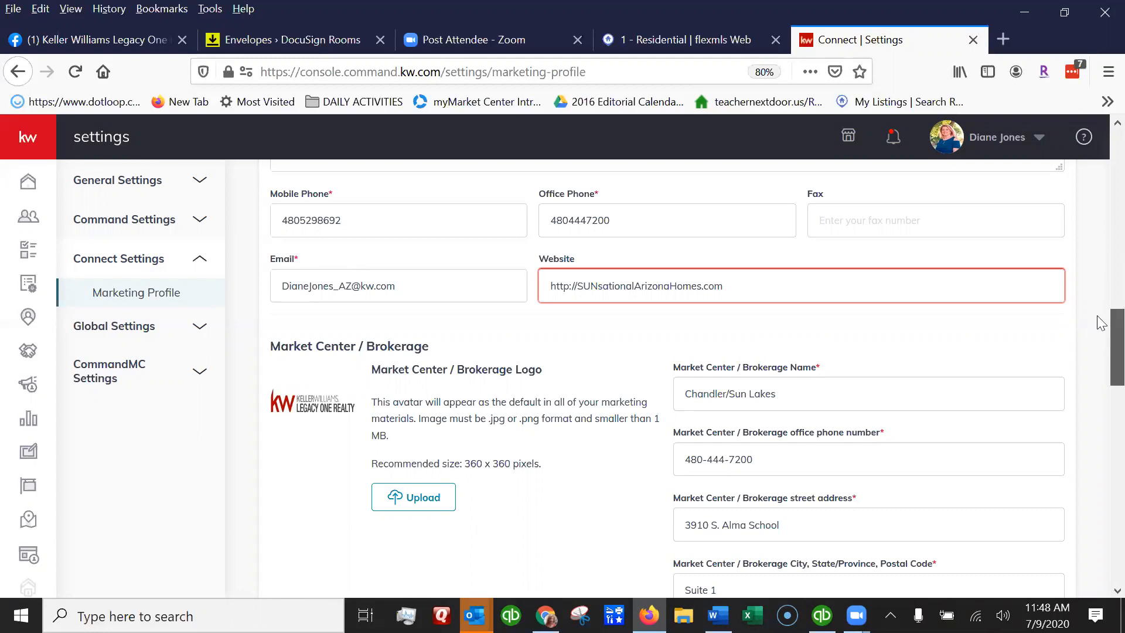
scroll(1100, 246, "up", 10)
scroll(1100, 223, "up", 3)
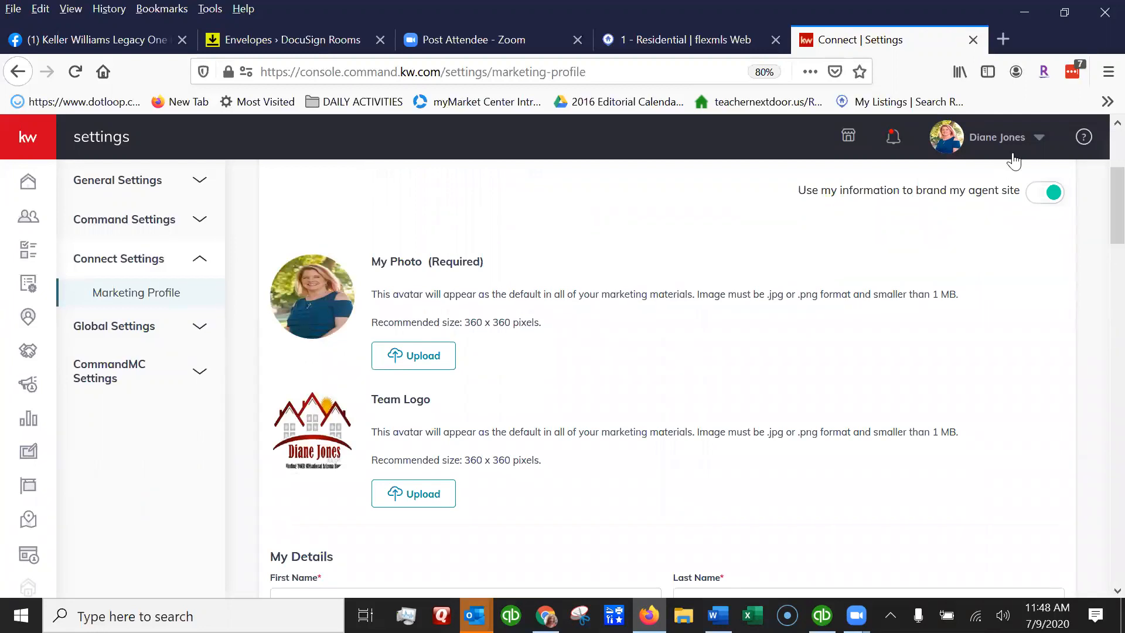
Examine the Market Center / Brokerage logo, name, phone, address and license fields in the Marketing Profile
scroll(1100, 204, "down", 2)
scroll(1100, 203, "down", 10)
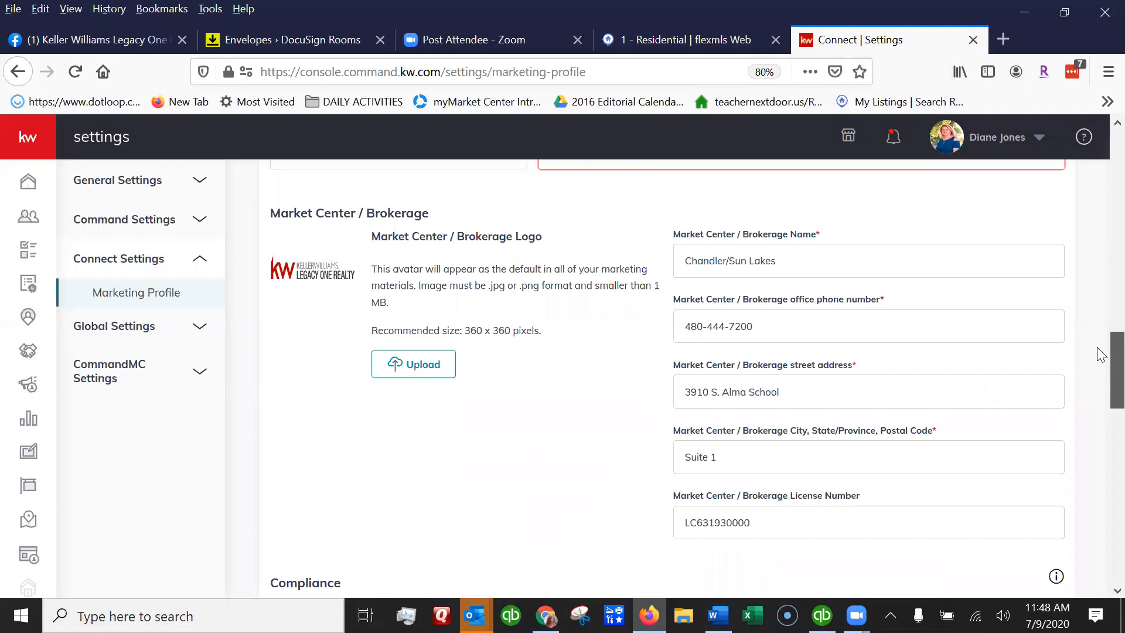
scroll(1100, 354, "down", 2)
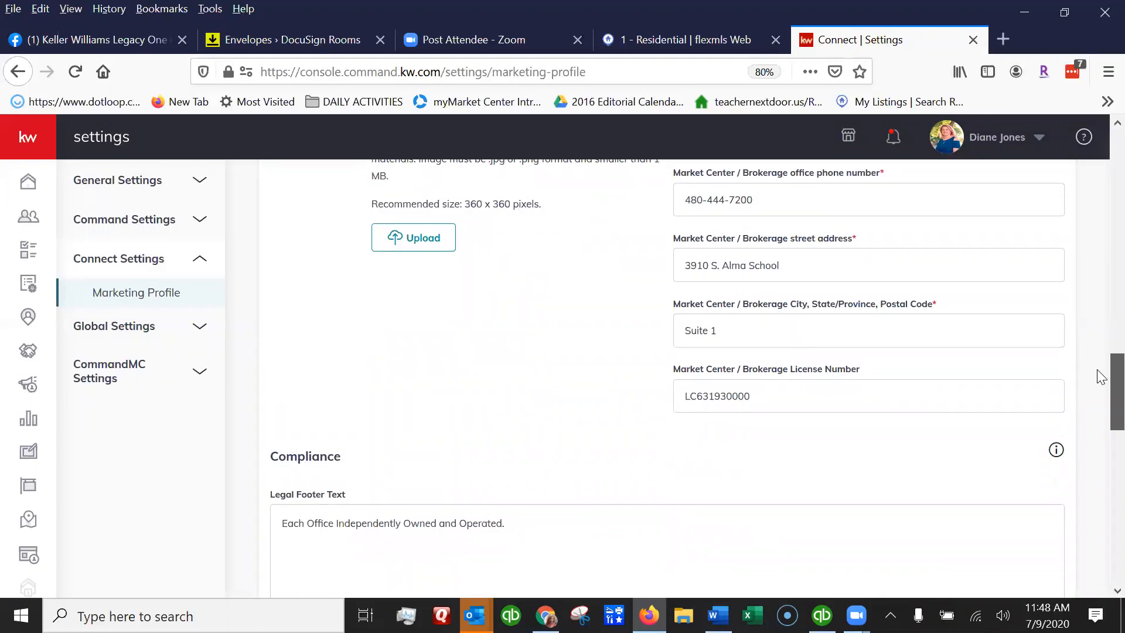
scroll(1100, 363, "up", 2)
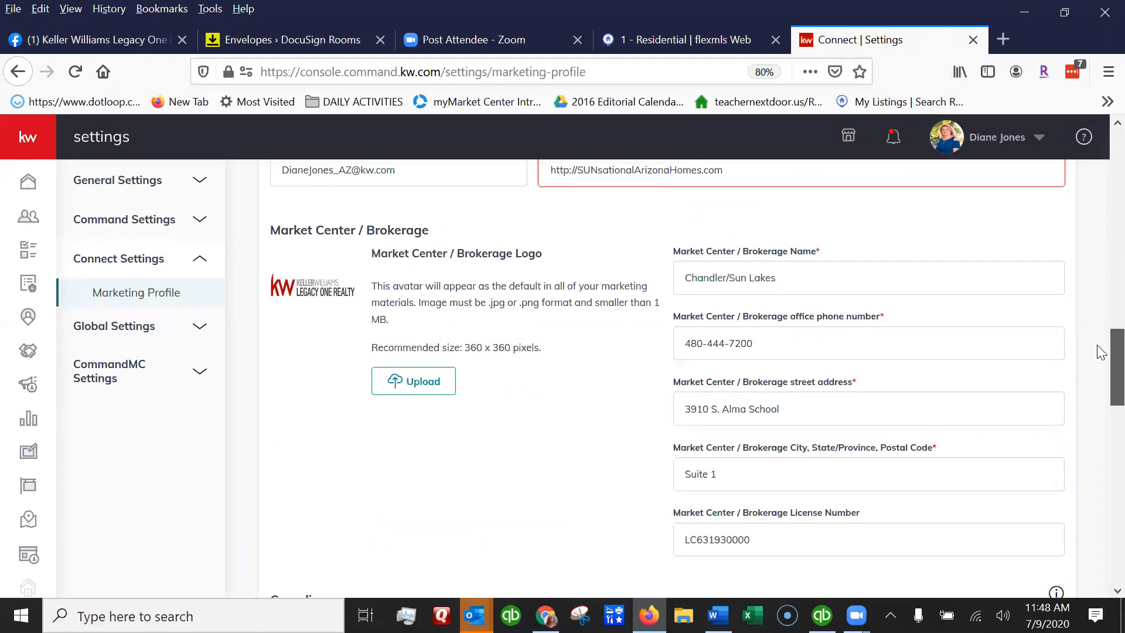
scroll(1097, 350, "down", 1)
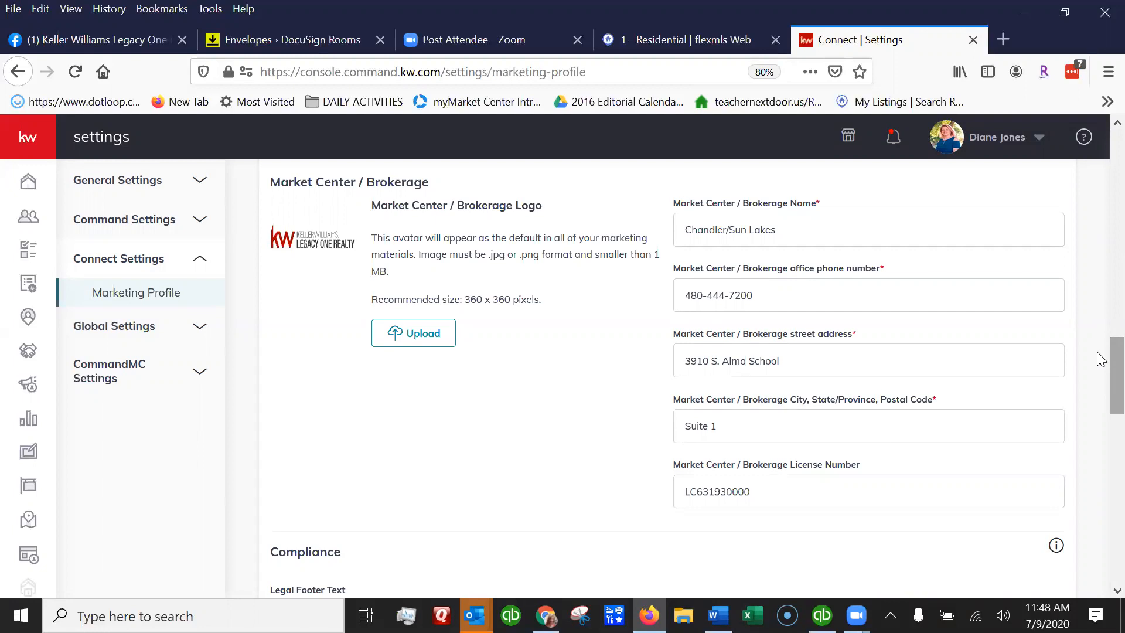
Review the social, Facebook Pixel and Google Analytics fields, and highlight the branded KW App link
left_click_drag(1099, 354, 1097, 488)
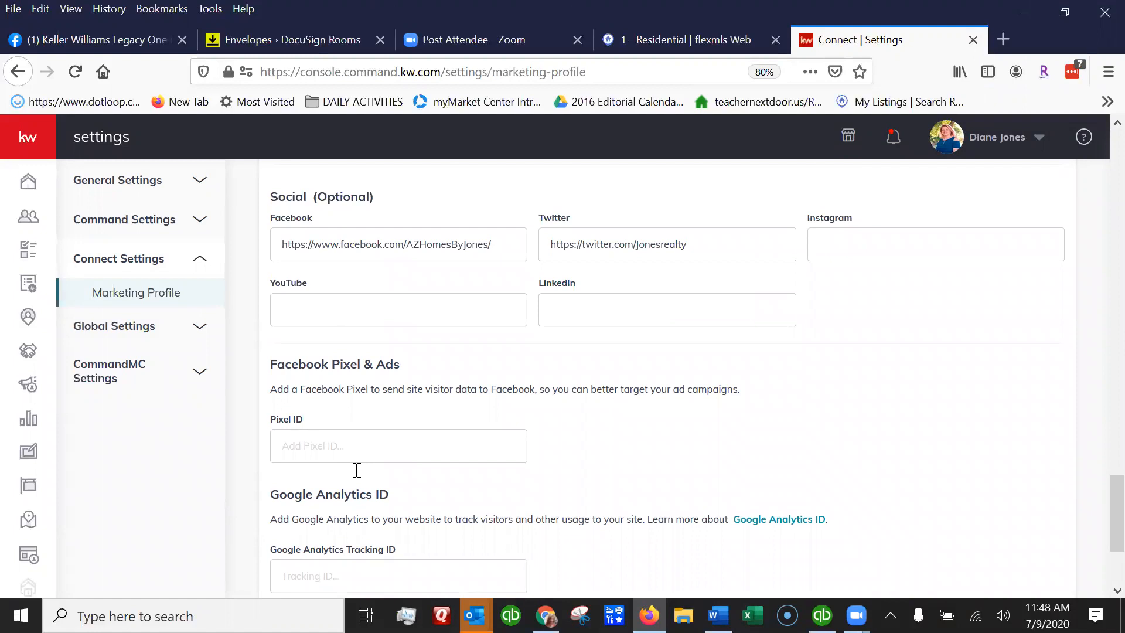
left_click_drag(1097, 488, 1098, 530)
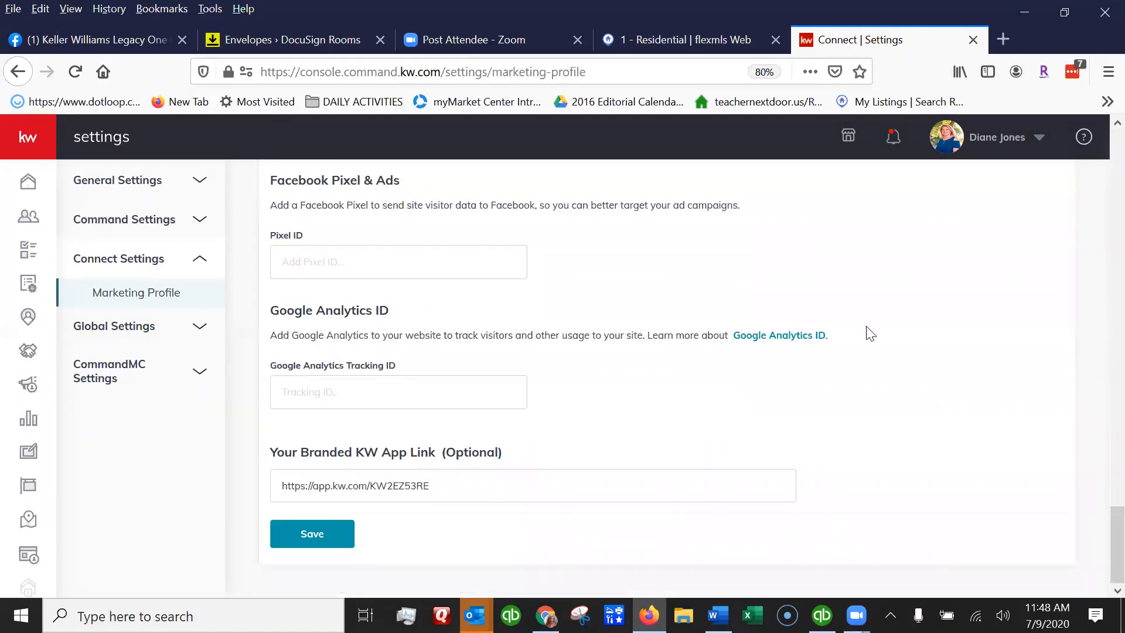
left_click(440, 480)
key("ctrl+a")
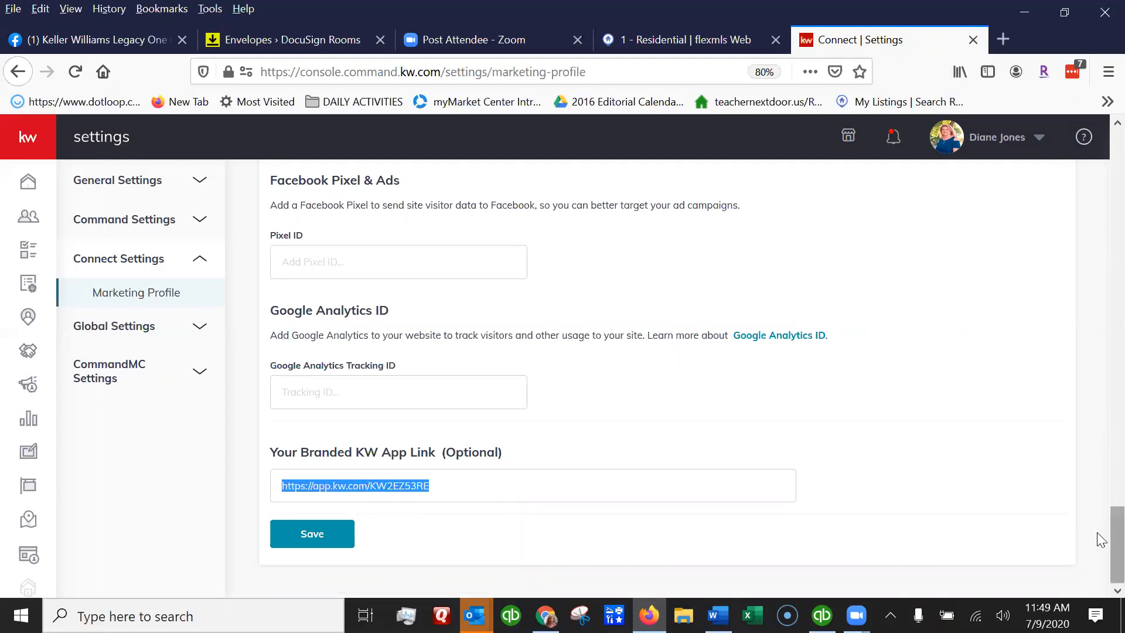
Open the URLs section of the Consumer Site & App Settings and highlight the App URL
left_click_drag(1111, 545, 1111, 174)
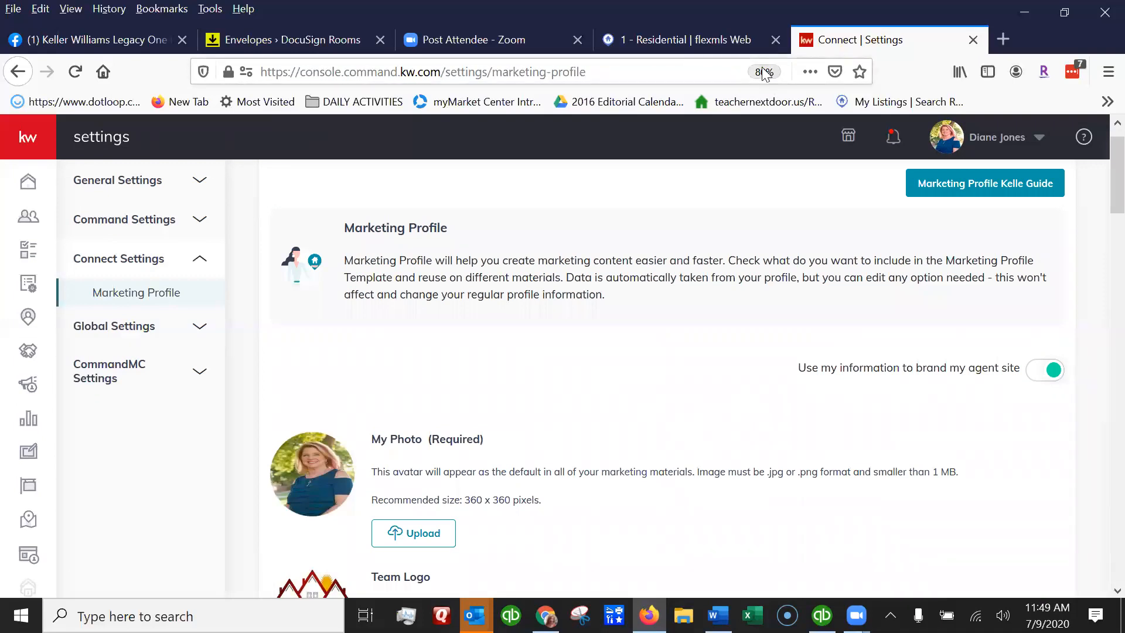
left_click(28, 558)
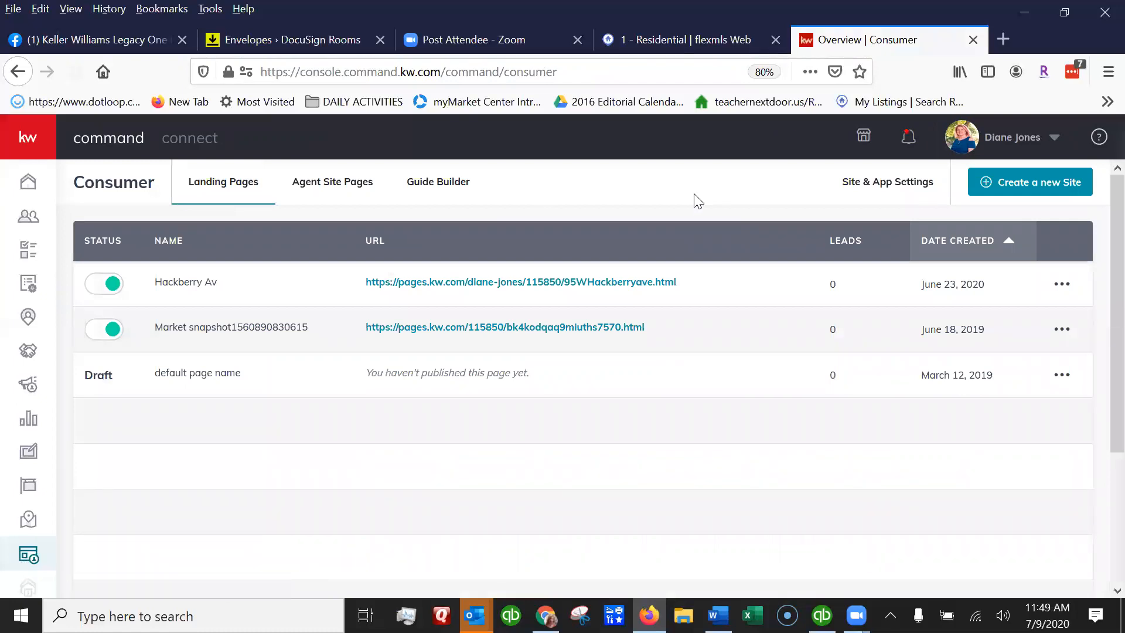
left_click(882, 185)
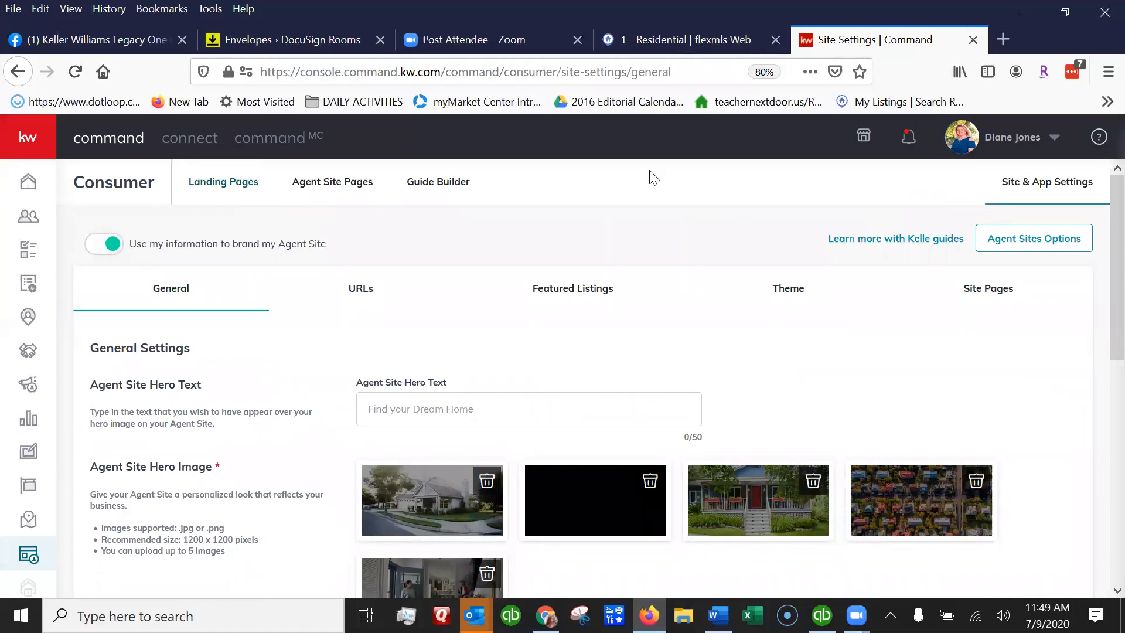
left_click(359, 290)
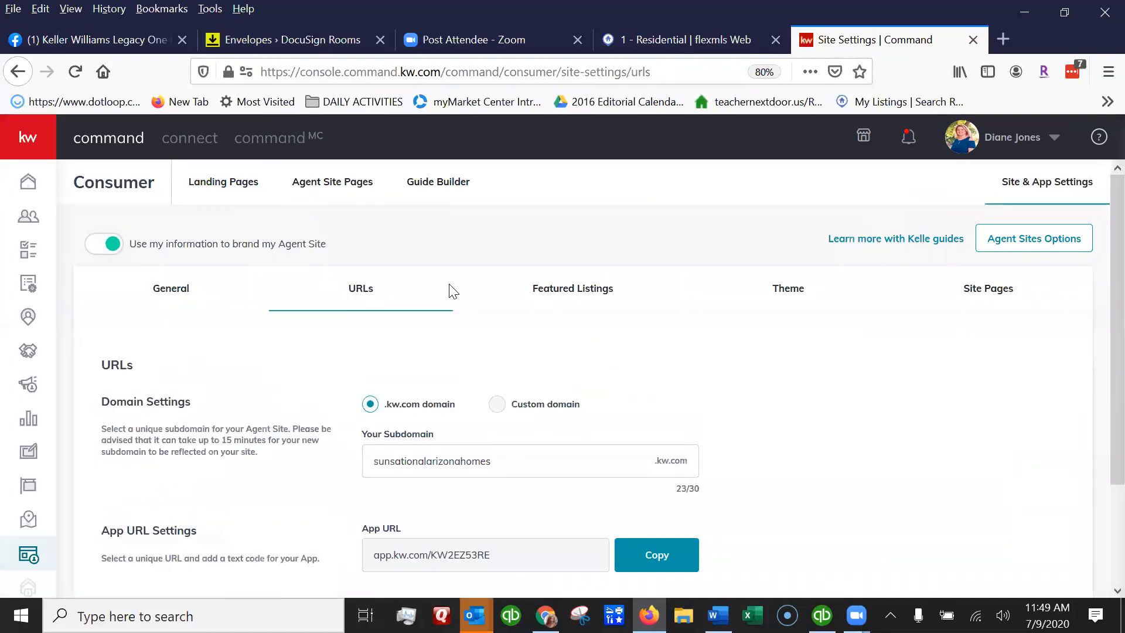
scroll(430, 483, "down", 2)
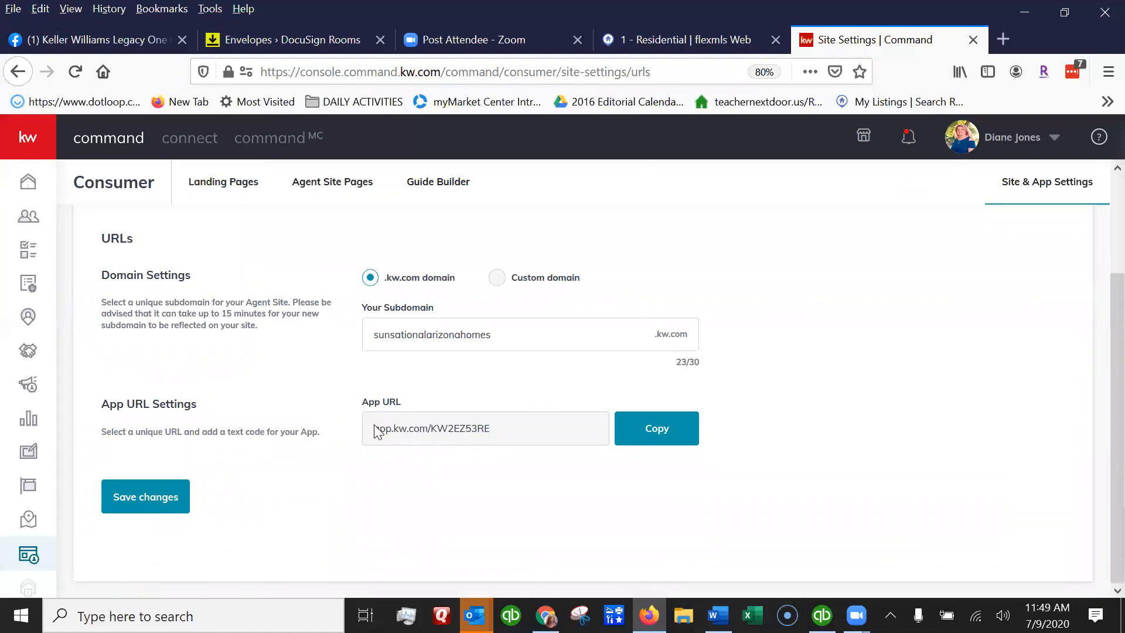
left_click_drag(494, 427, 353, 430)
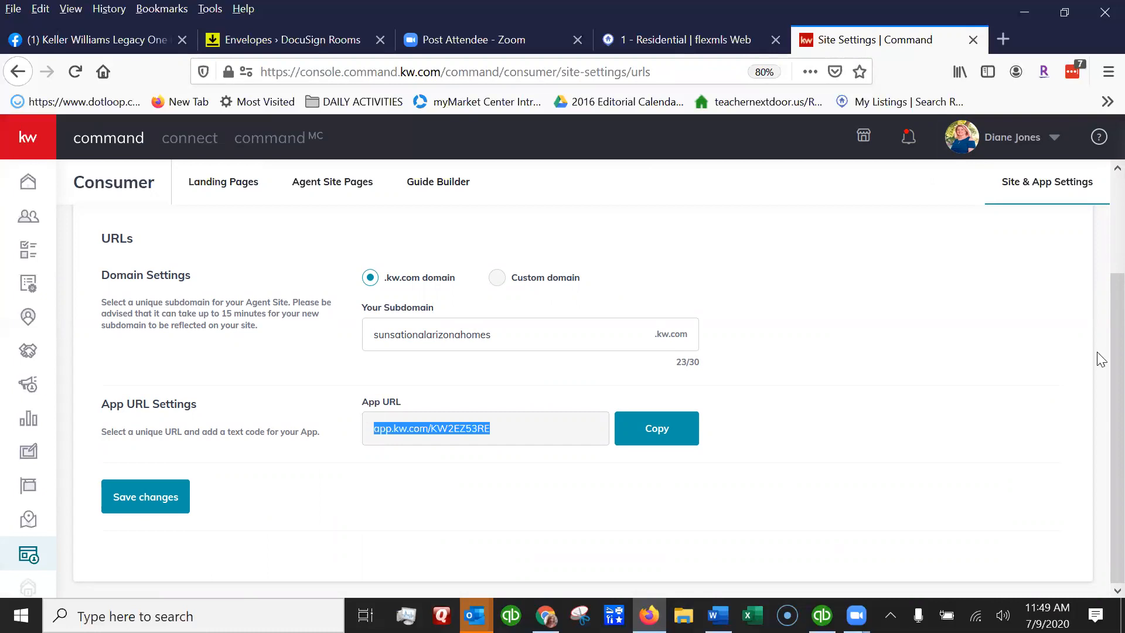
scroll(1097, 306, "up", 3)
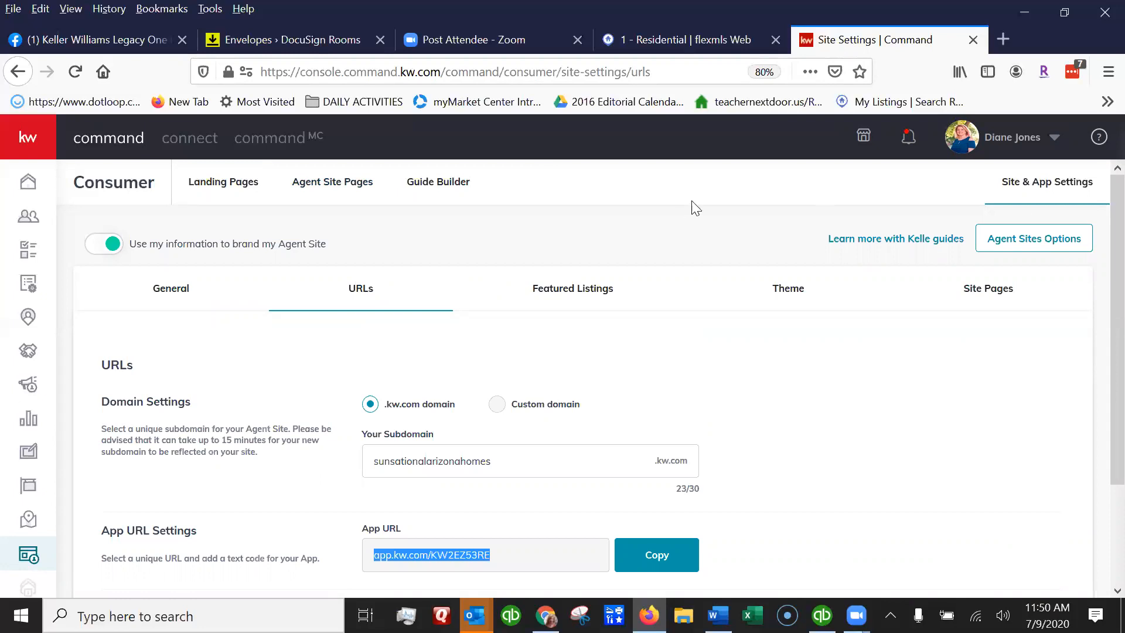
Return to the account settings and highlight the Facebook (Post Scheduling) entry among the connected apps
left_click(1056, 140)
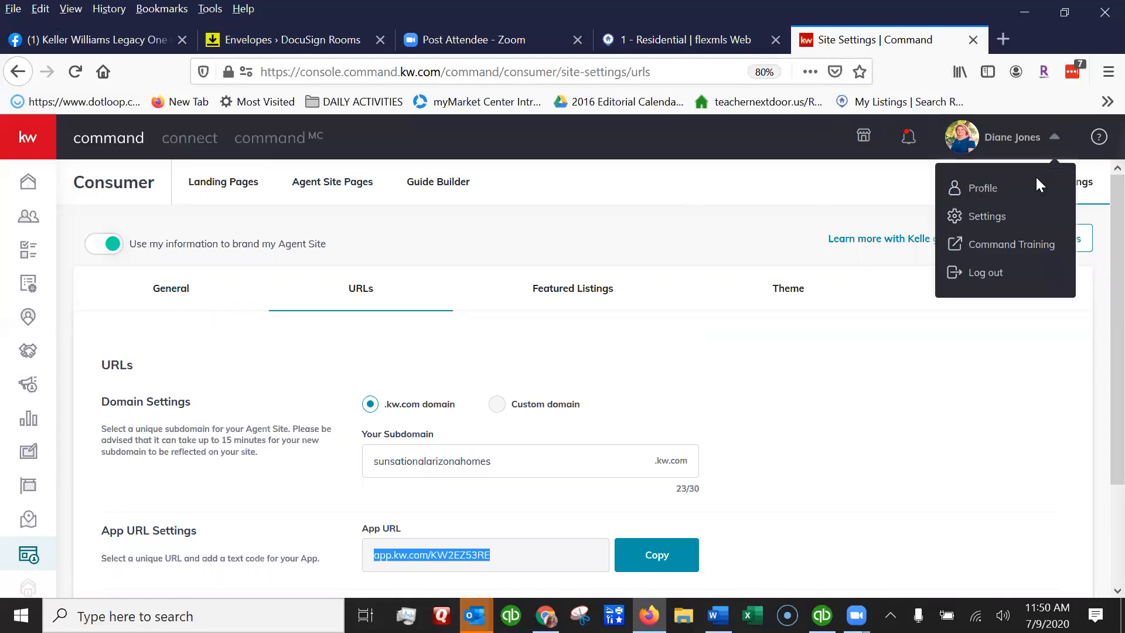
left_click(990, 218)
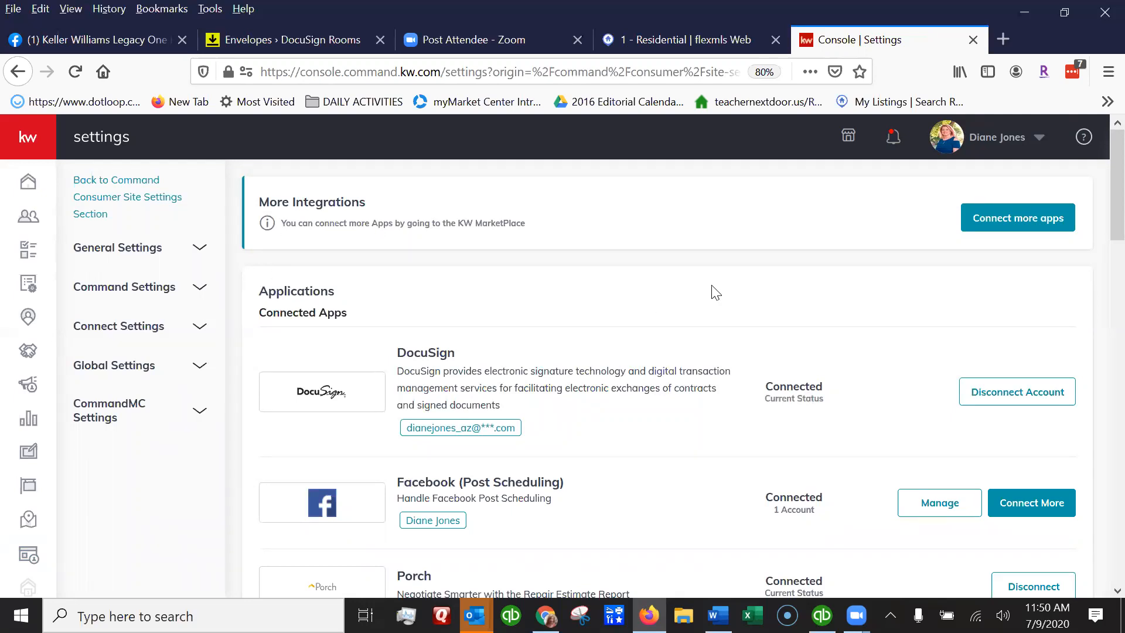
scroll(717, 310, "down", 4)
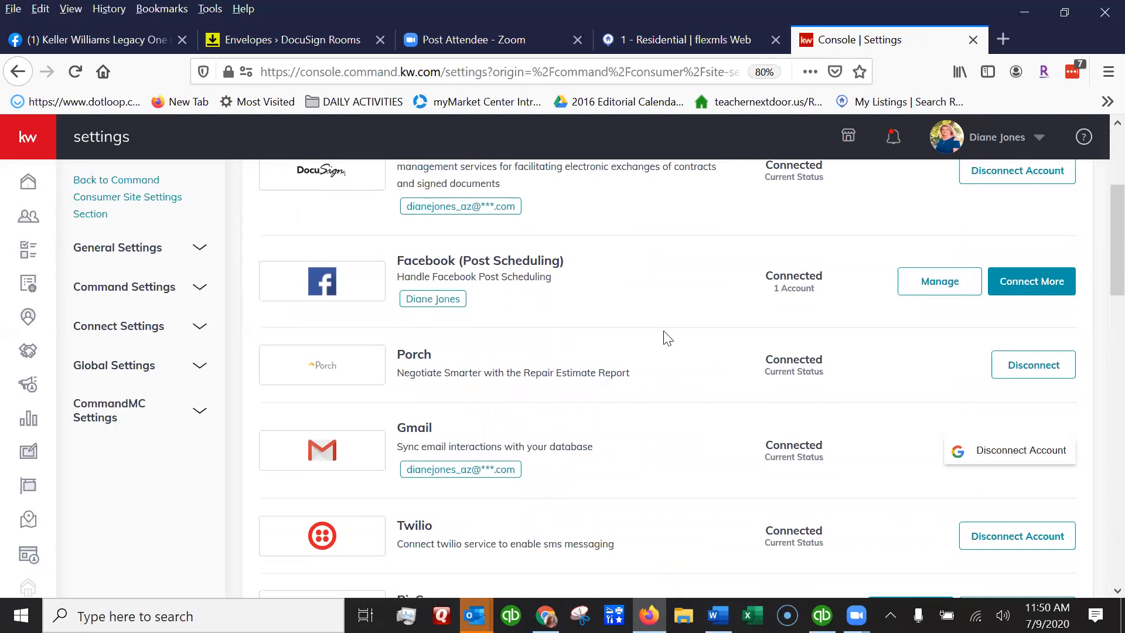
left_click_drag(398, 260, 581, 267)
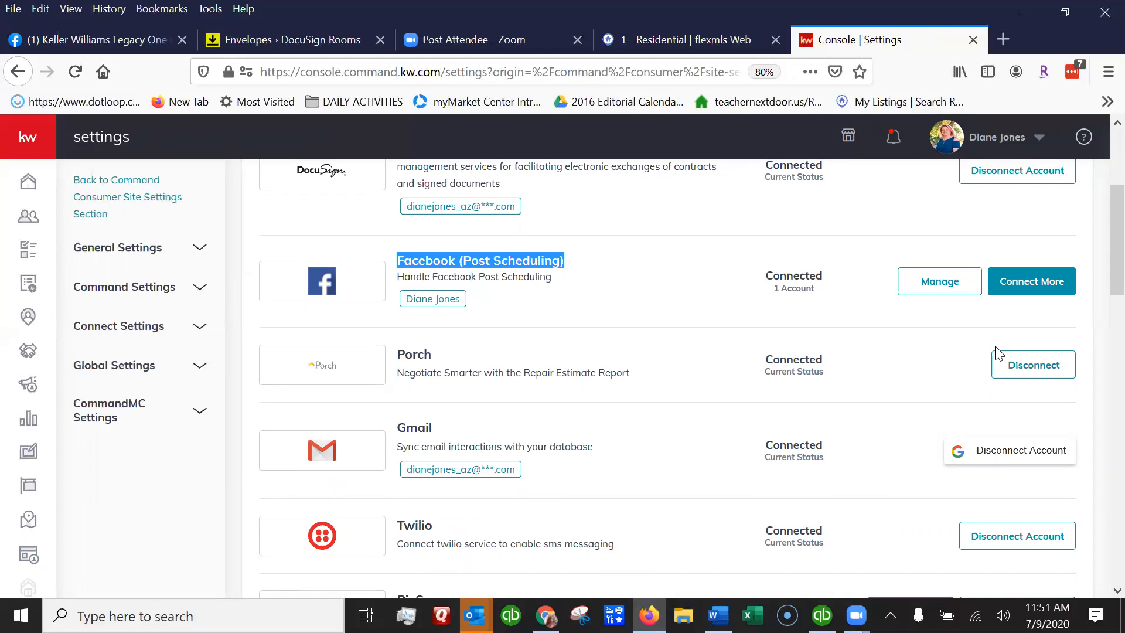
Look through the remaining application connections and highlight Facebook (Ads Manager) under Marketing Automation
scroll(668, 307, "down", 3)
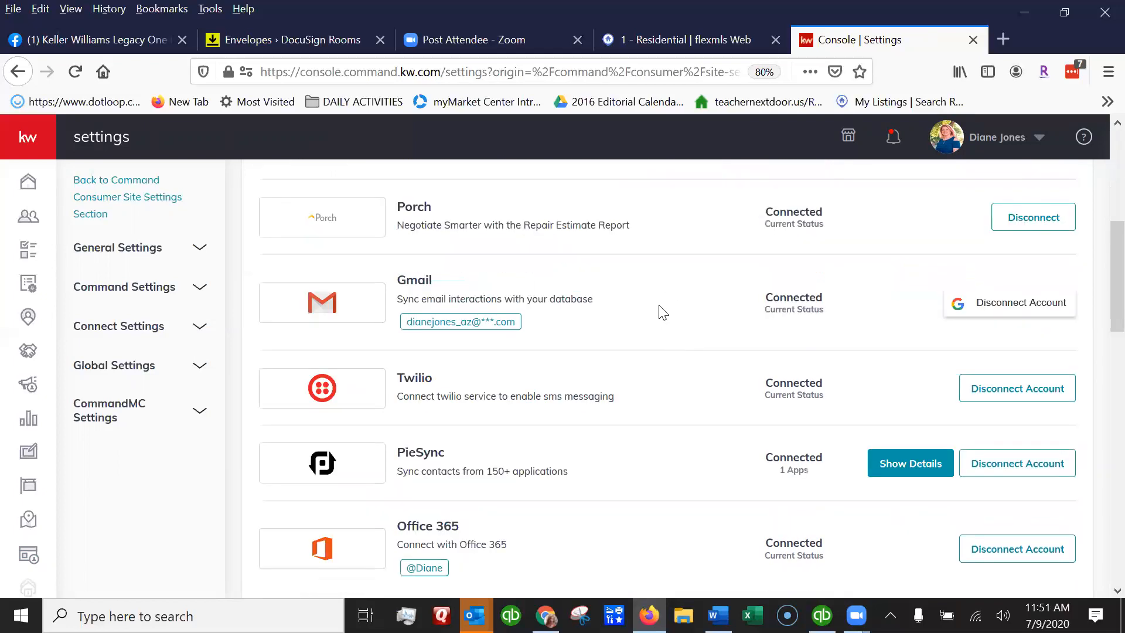
scroll(662, 310, "down", 8)
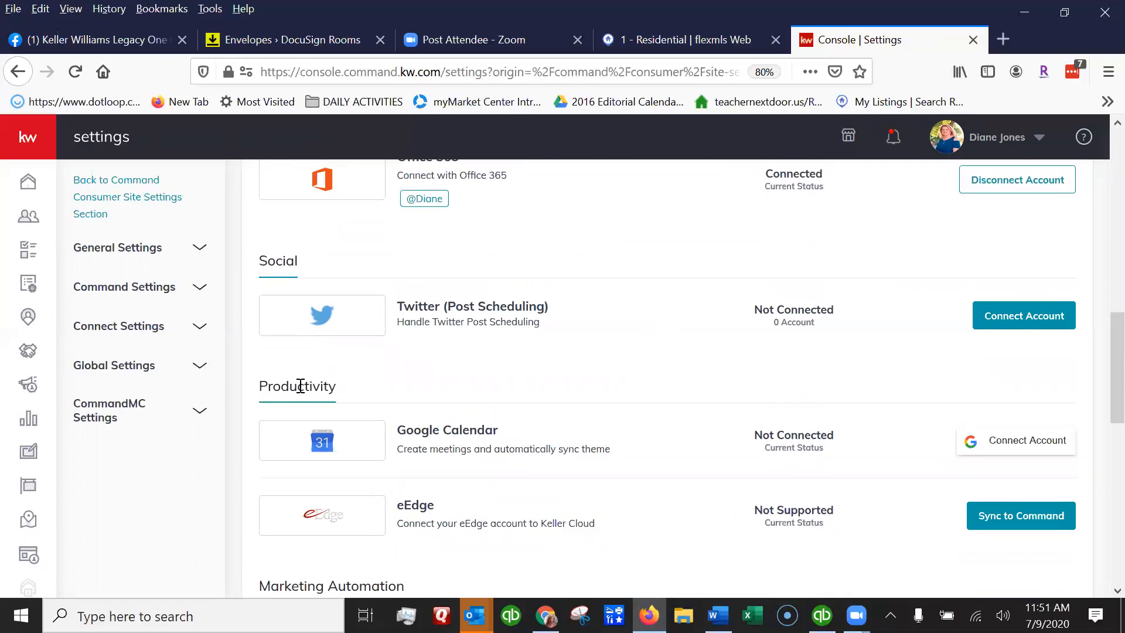
scroll(586, 352, "down", 6)
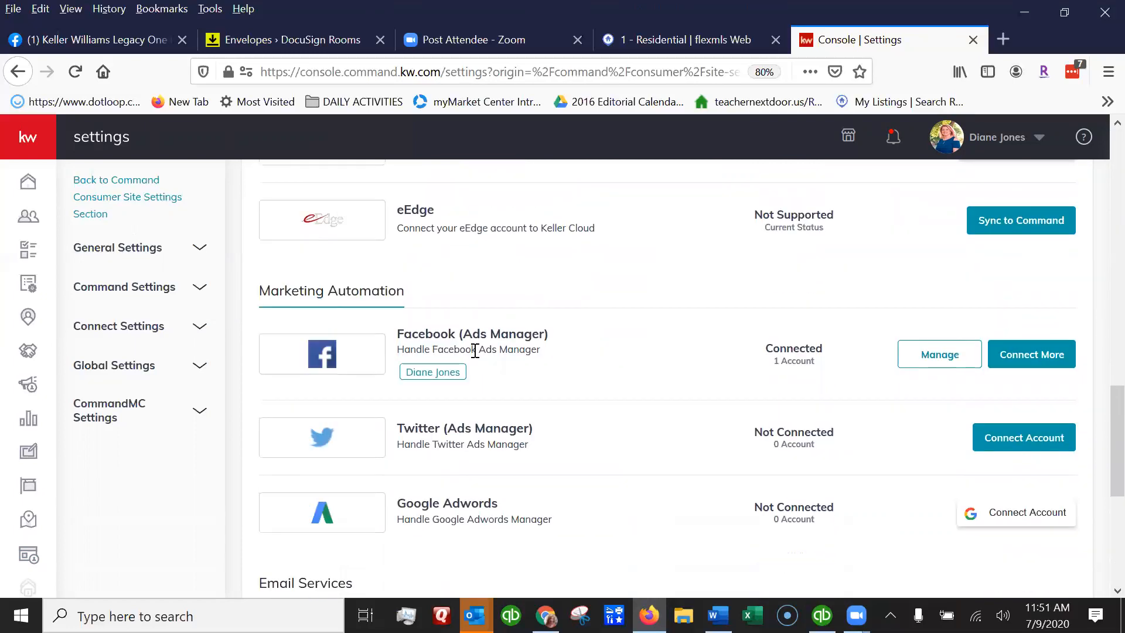
left_click_drag(398, 331, 562, 339)
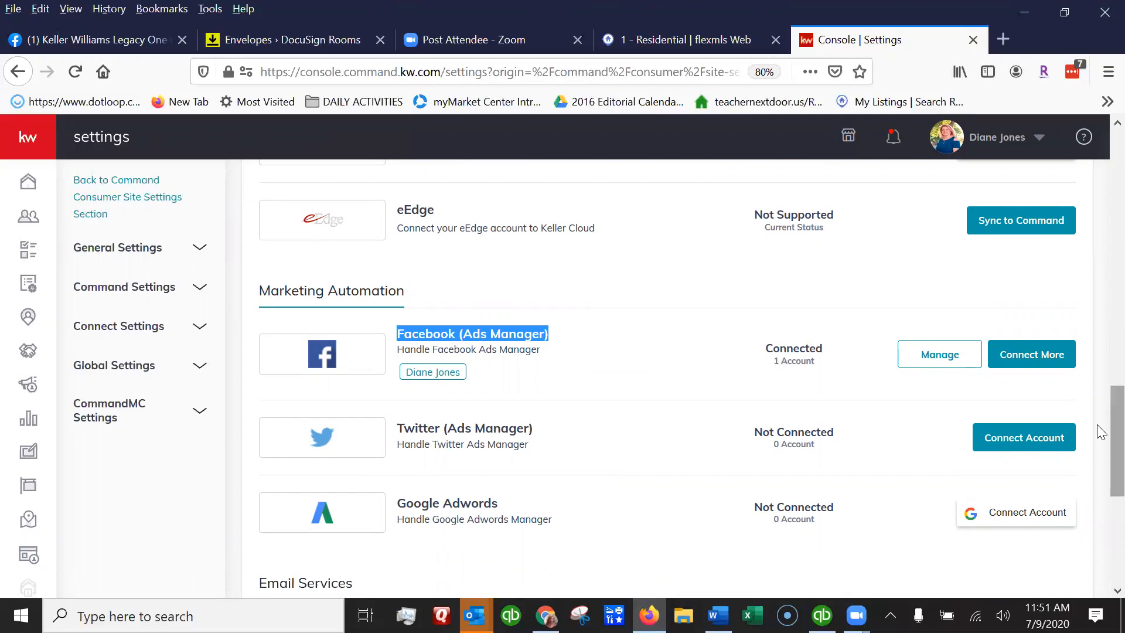
scroll(1100, 429, "up", 10)
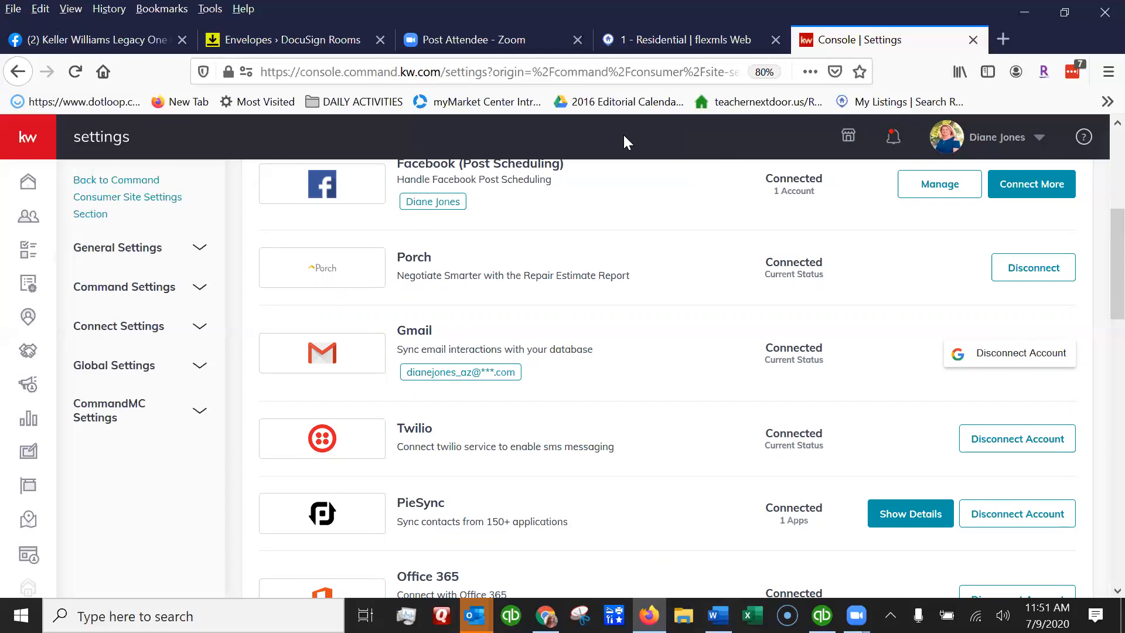
scroll(728, 355, "up", 5)
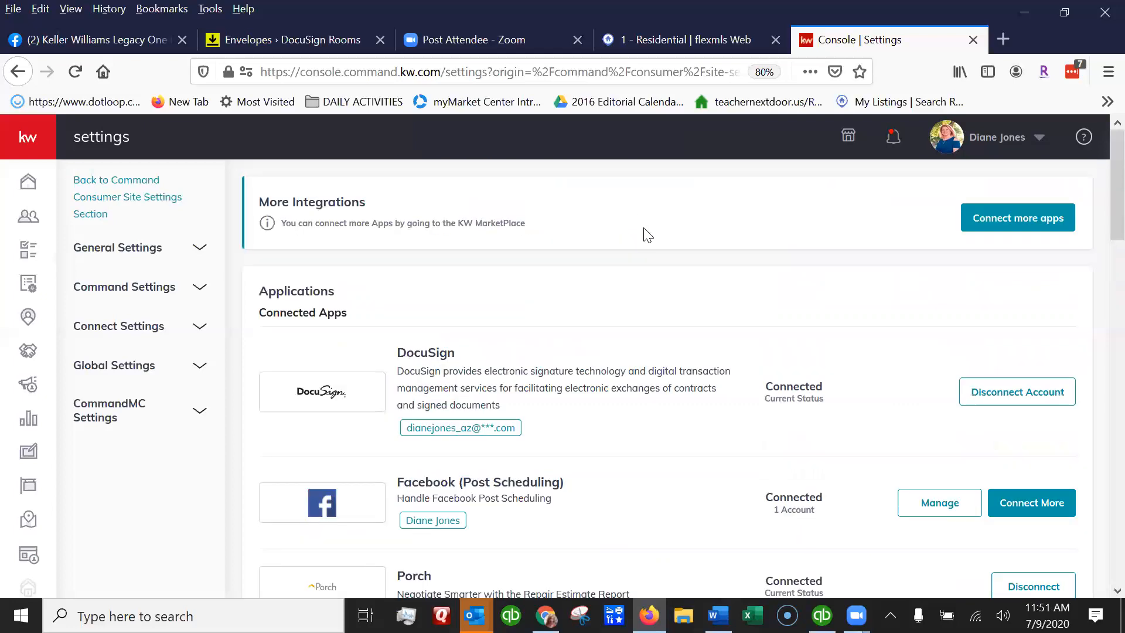
scroll(612, 143, "down", 2)
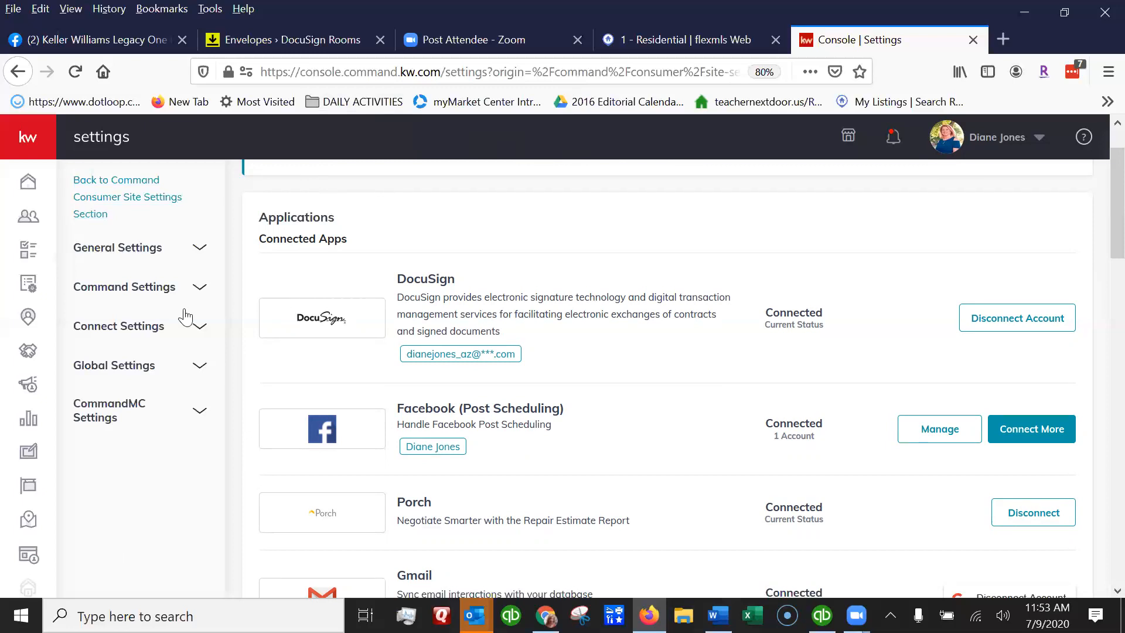
Create a new landing page in the Consumer section, displayed As A Standalone Page
left_click(28, 552)
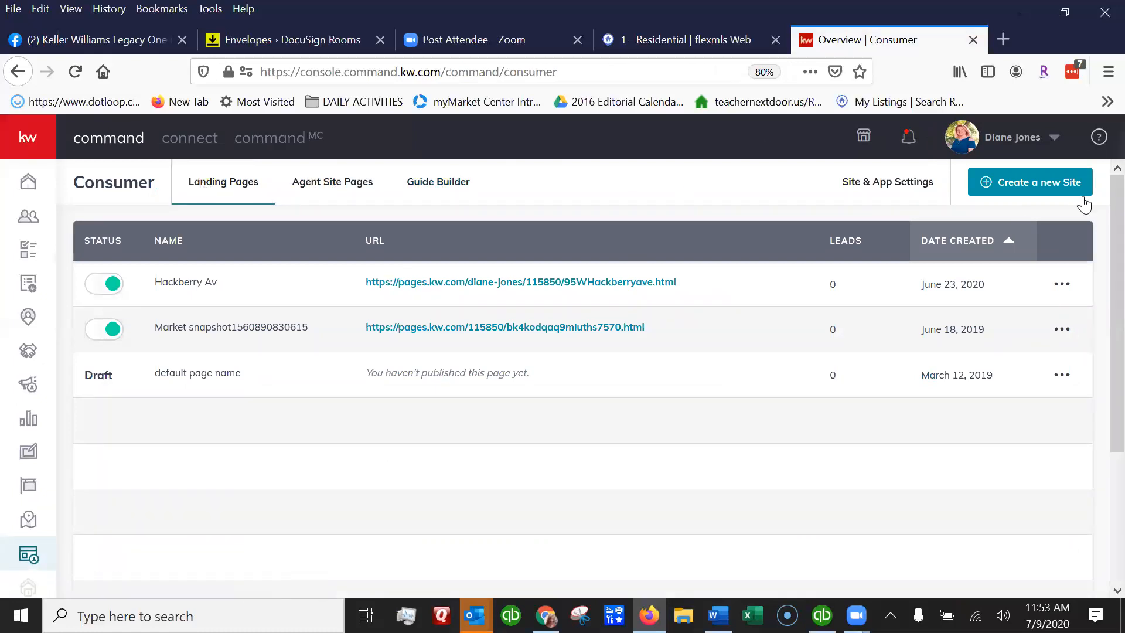
left_click(1022, 188)
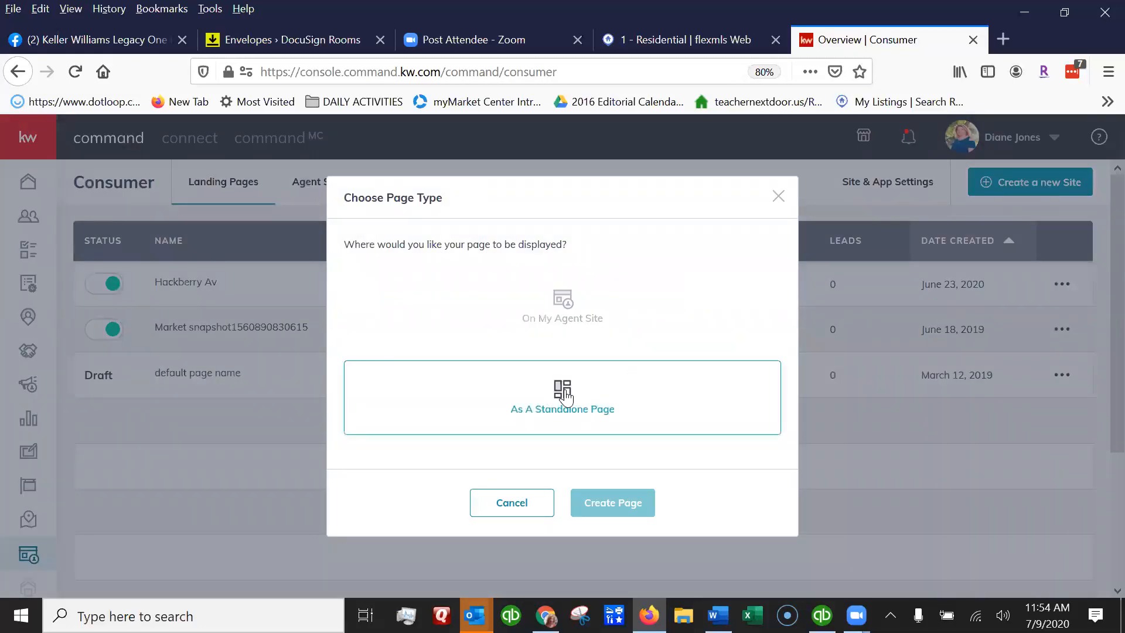
left_click(563, 394)
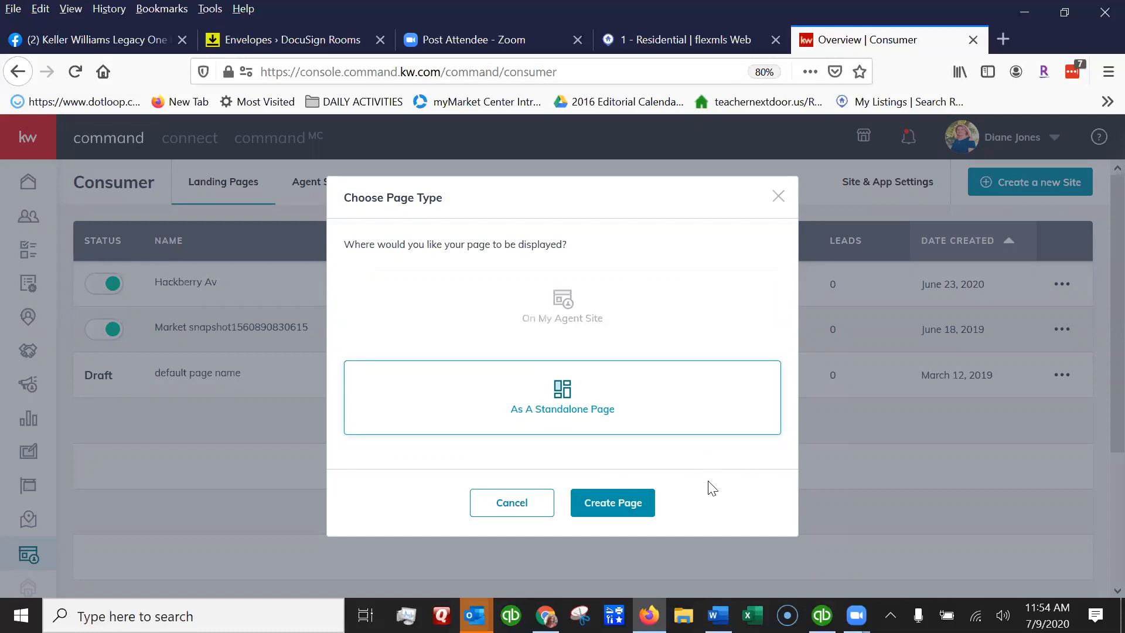
left_click(607, 502)
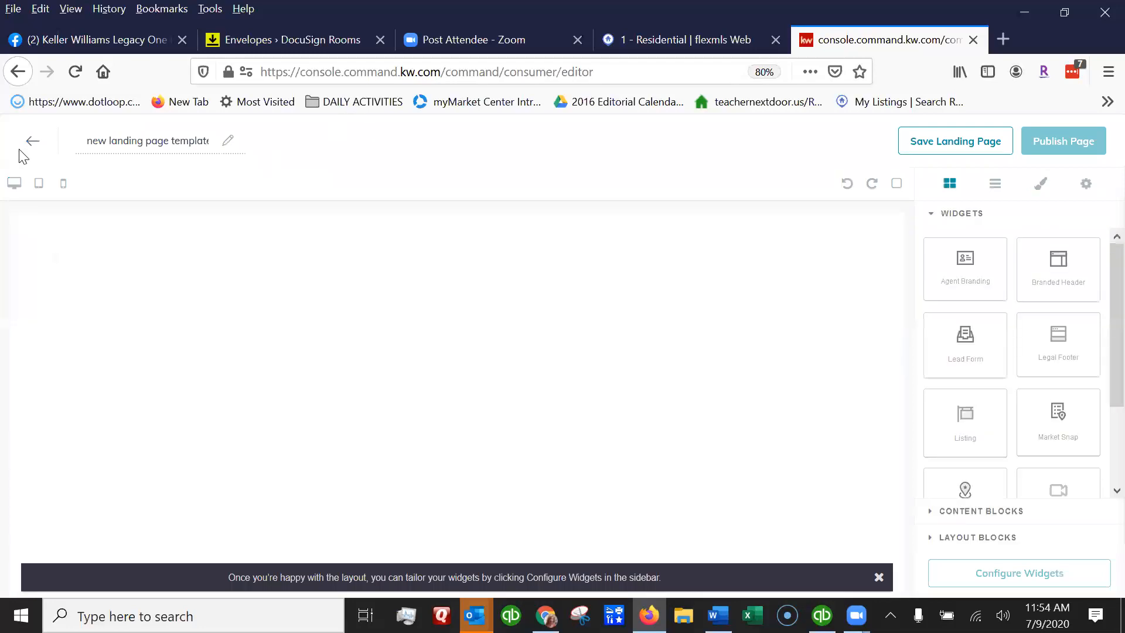
Rename the new landing page template as 6063721
left_click_drag(83, 141, 258, 158)
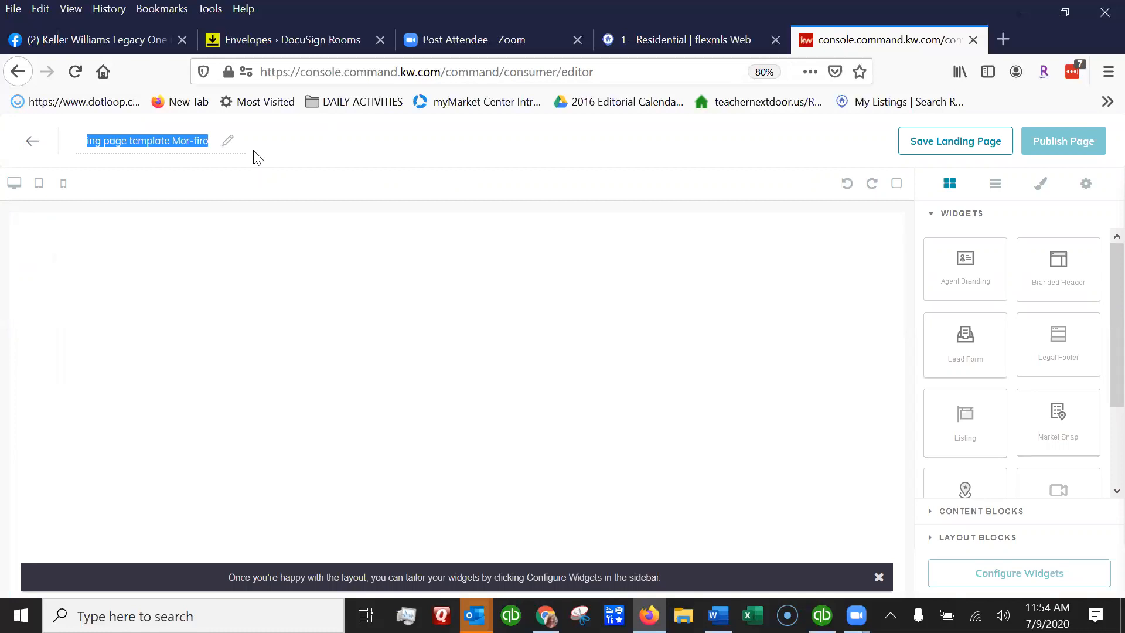
type("606")
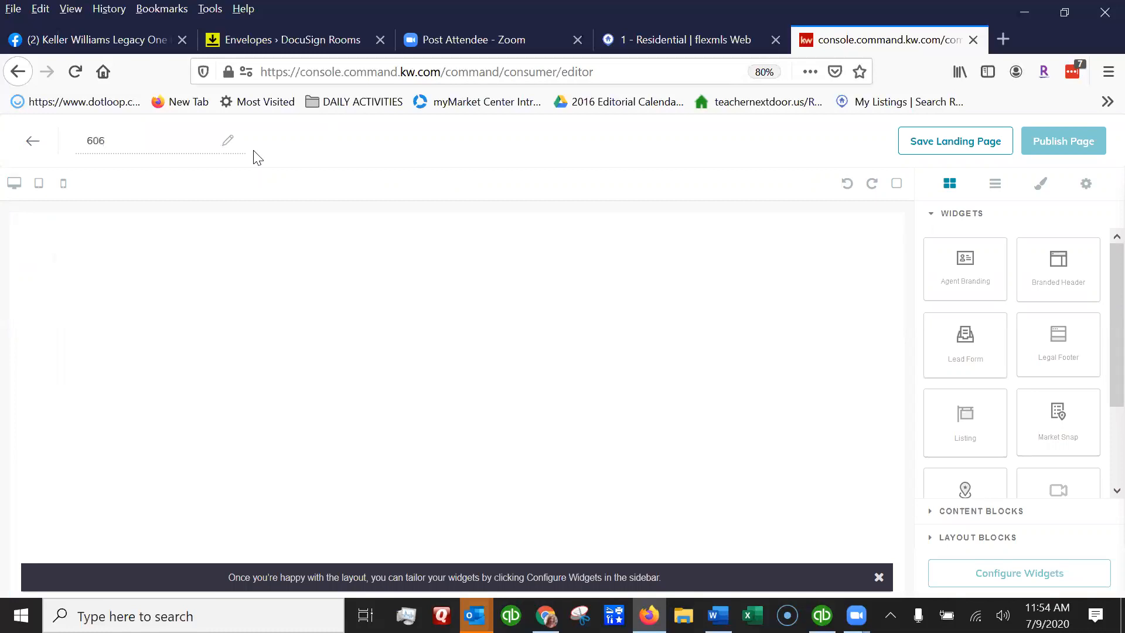
type("3721")
Add a Branded Header widget at the start of the blank page and a Listing widget directly beneath it
left_click_drag(1074, 269, 502, 254)
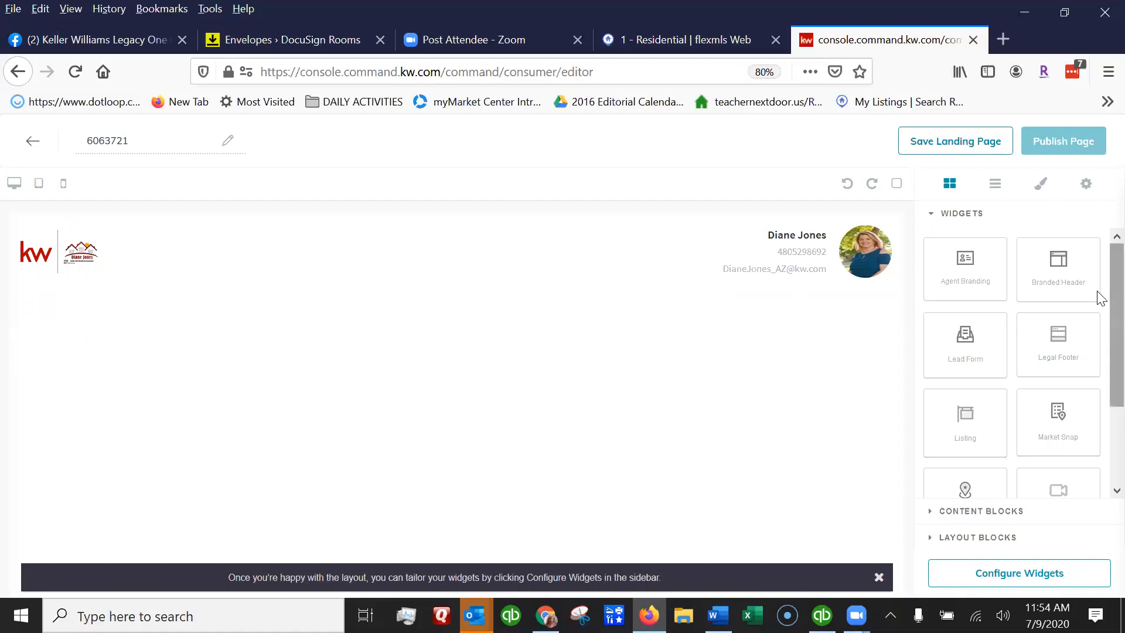
scroll(1099, 310, "down", 1)
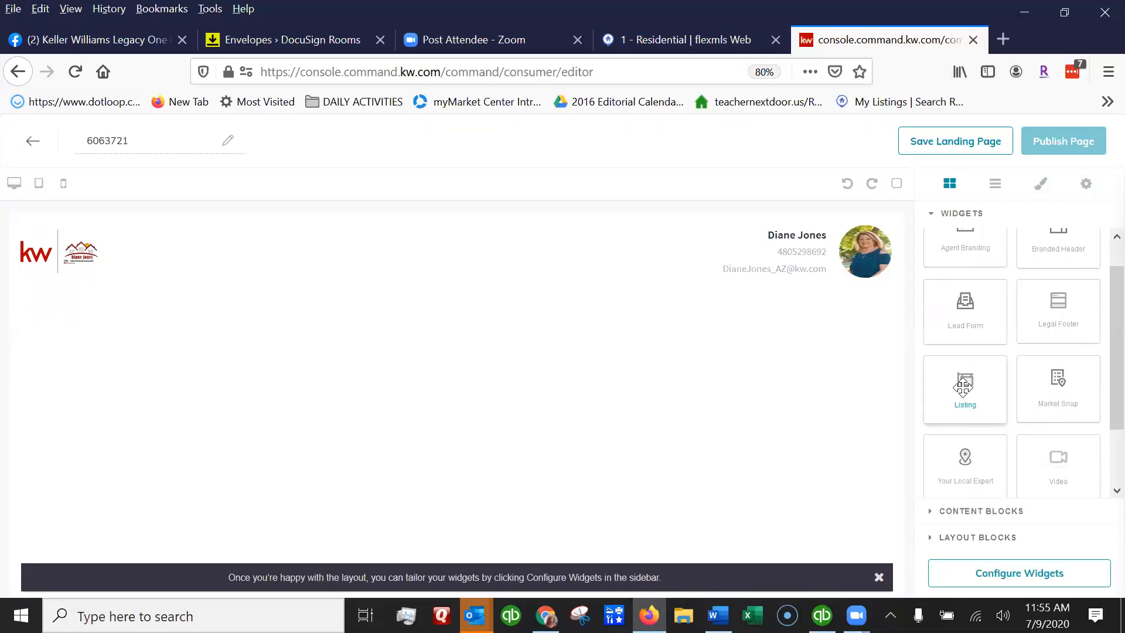
left_click_drag(965, 392, 394, 413)
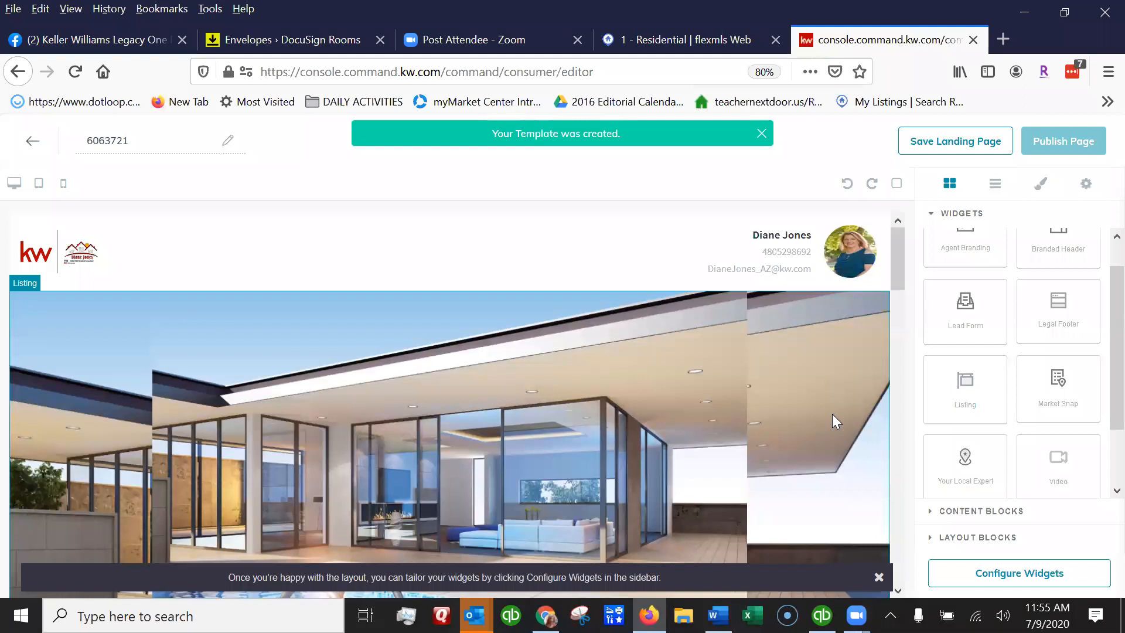
Add a Lead Form widget at the end of the page, below the Listing widget's map, and check its placement
left_click_drag(899, 237, 900, 560)
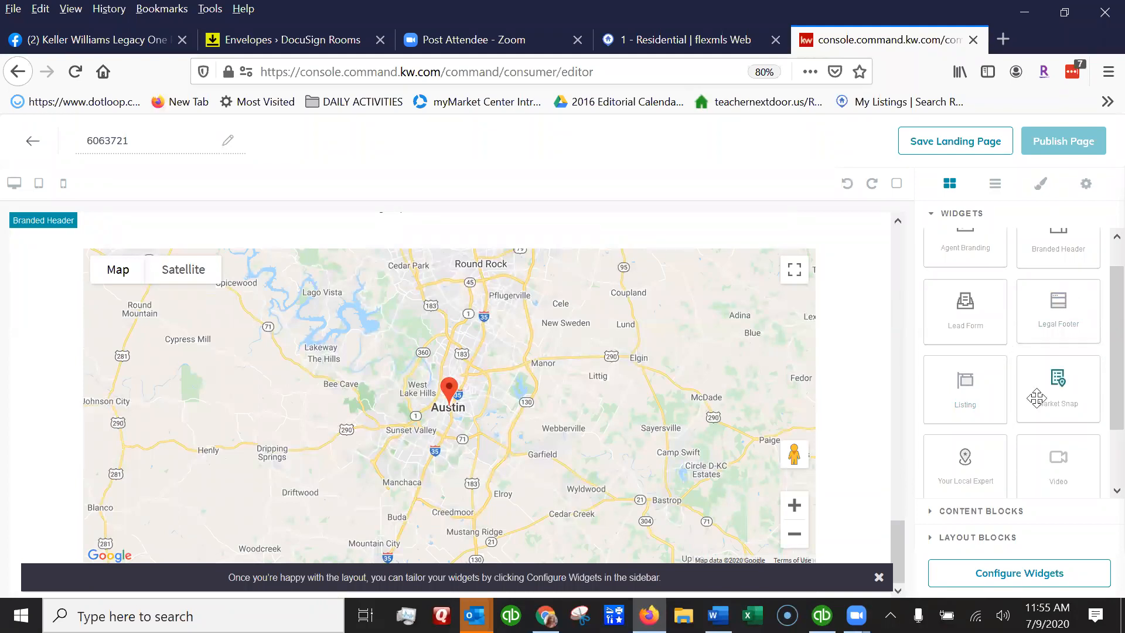
left_click_drag(940, 300, 812, 561)
left_click_drag(898, 482, 900, 550)
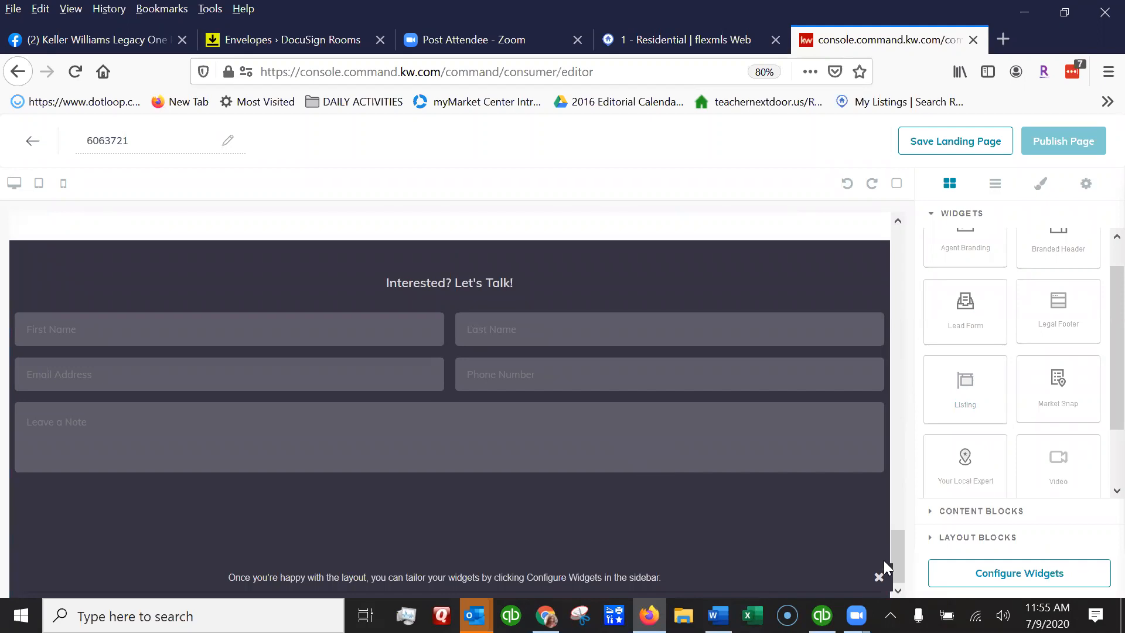
left_click_drag(893, 556, 884, 229)
left_click_drag(894, 450, 911, 557)
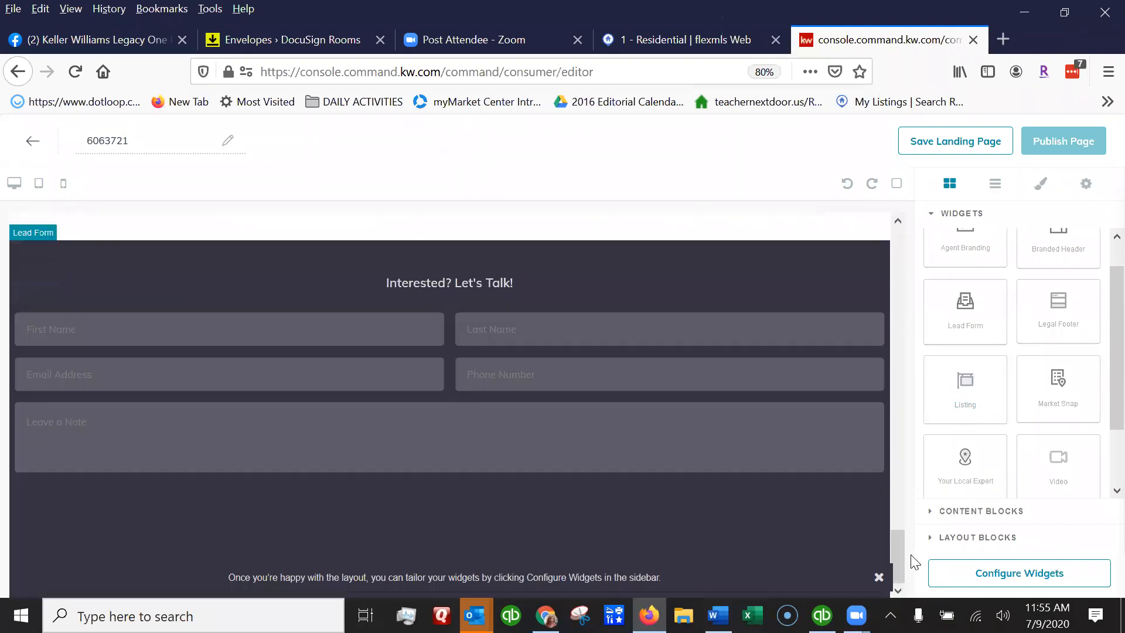
Configure the Branded Header widget with the header text "FOR SALE in Dolce Vita" and apply it to the page
left_click(1008, 574)
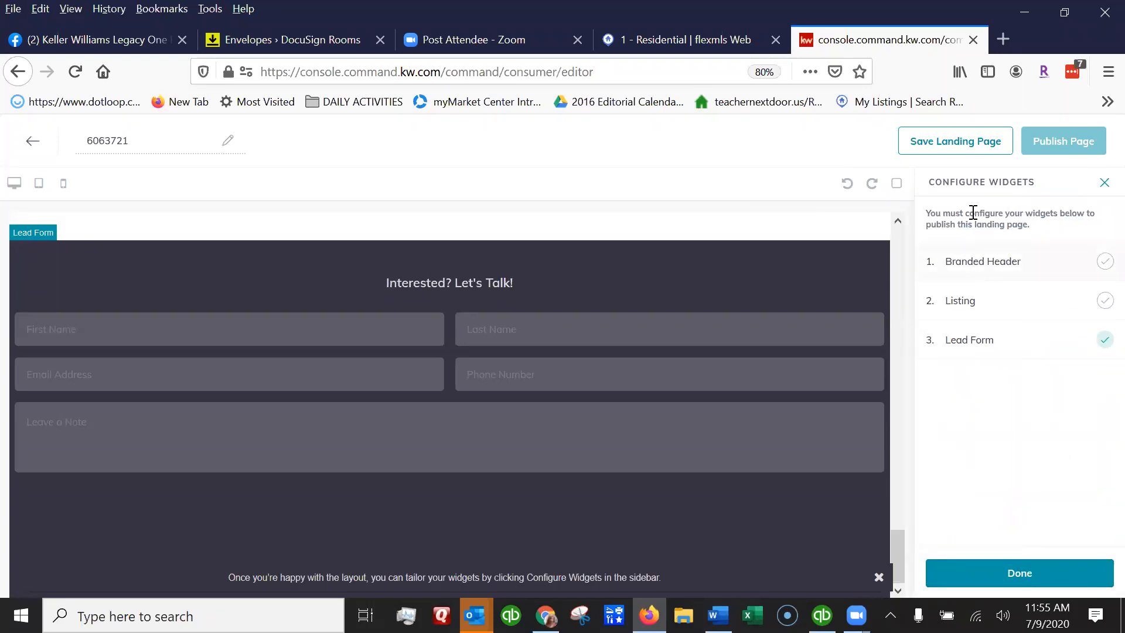
left_click(975, 262)
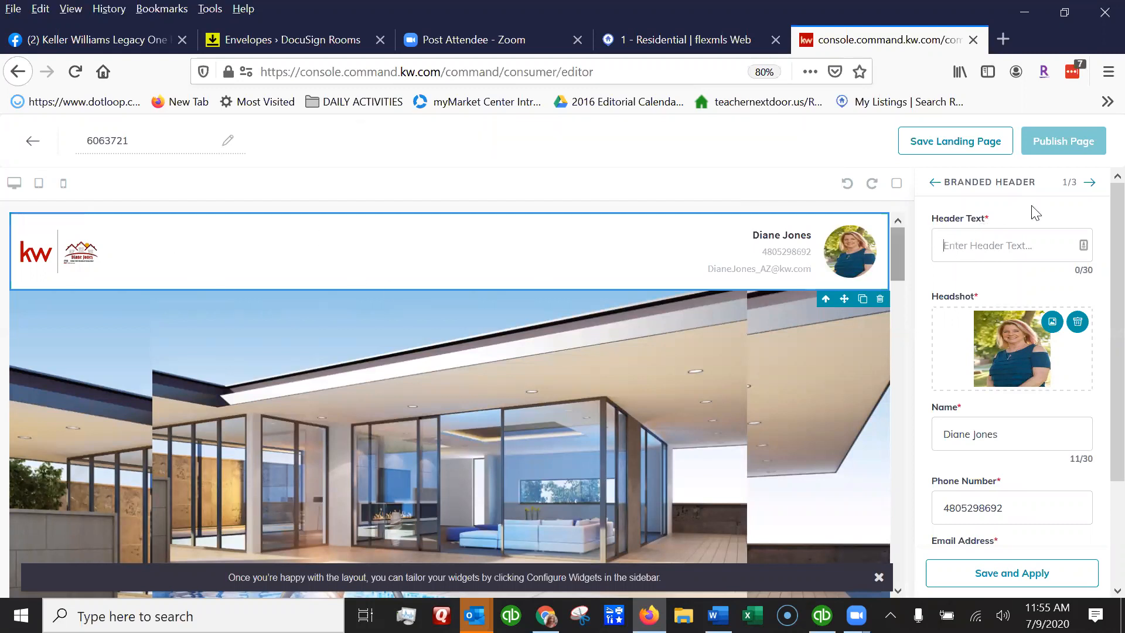
type("FOR SALE in D")
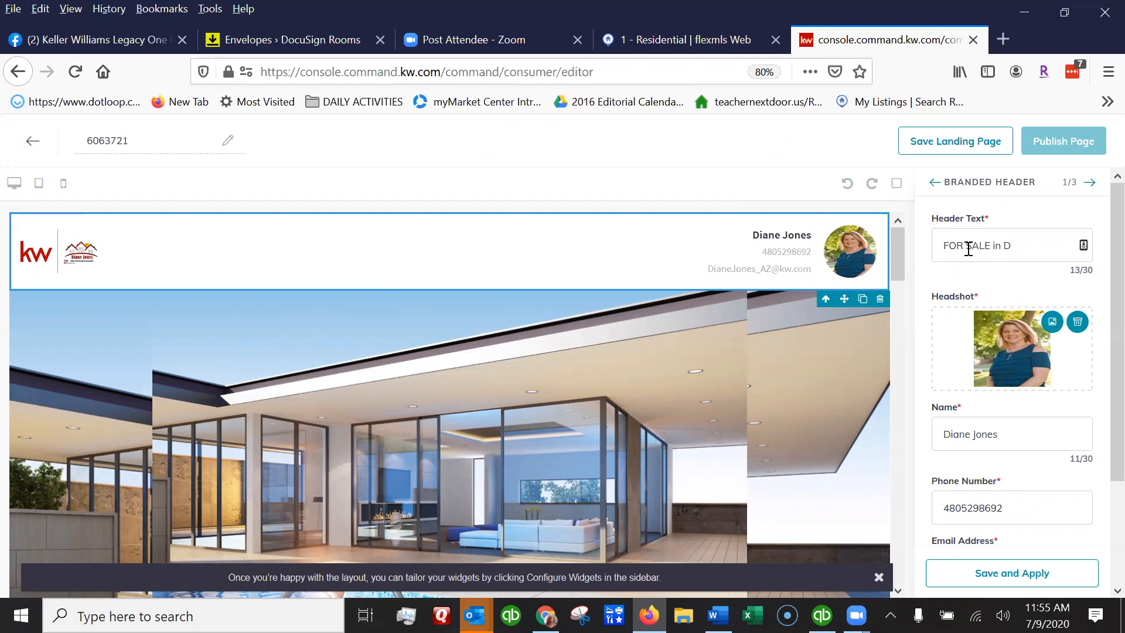
type("olce Vita")
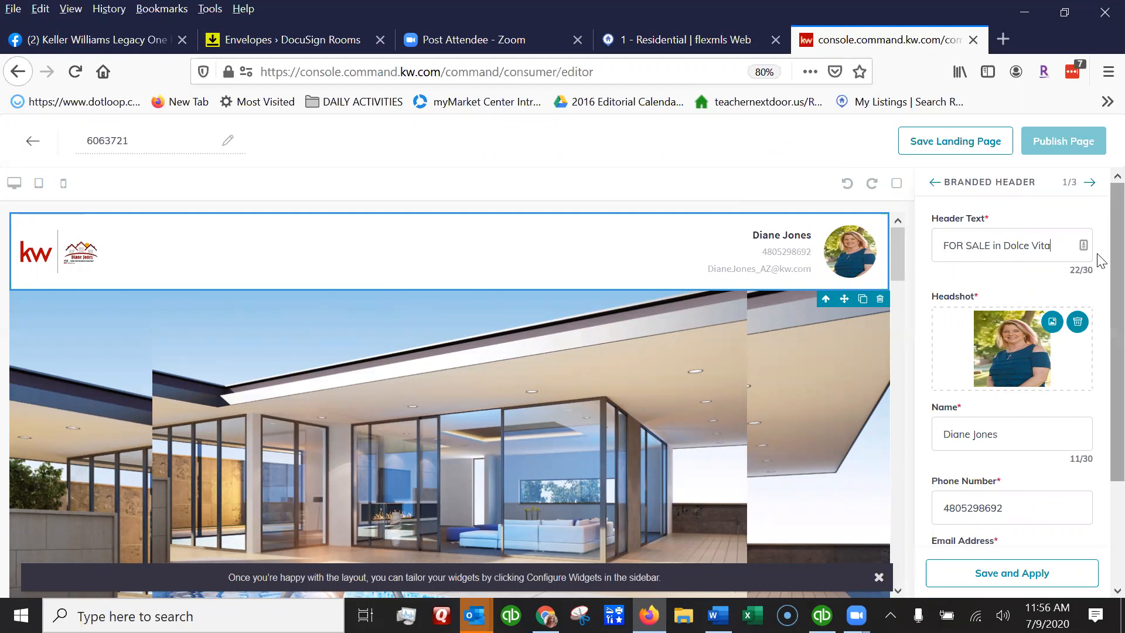
scroll(1095, 263, "down", 2)
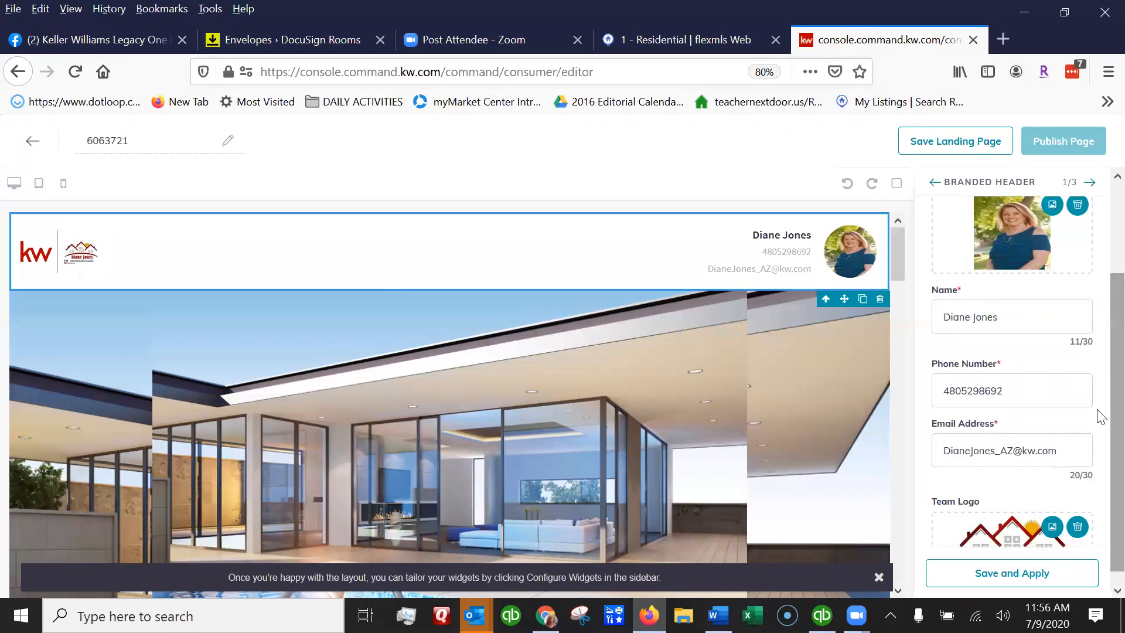
scroll(1100, 421, "down", 1)
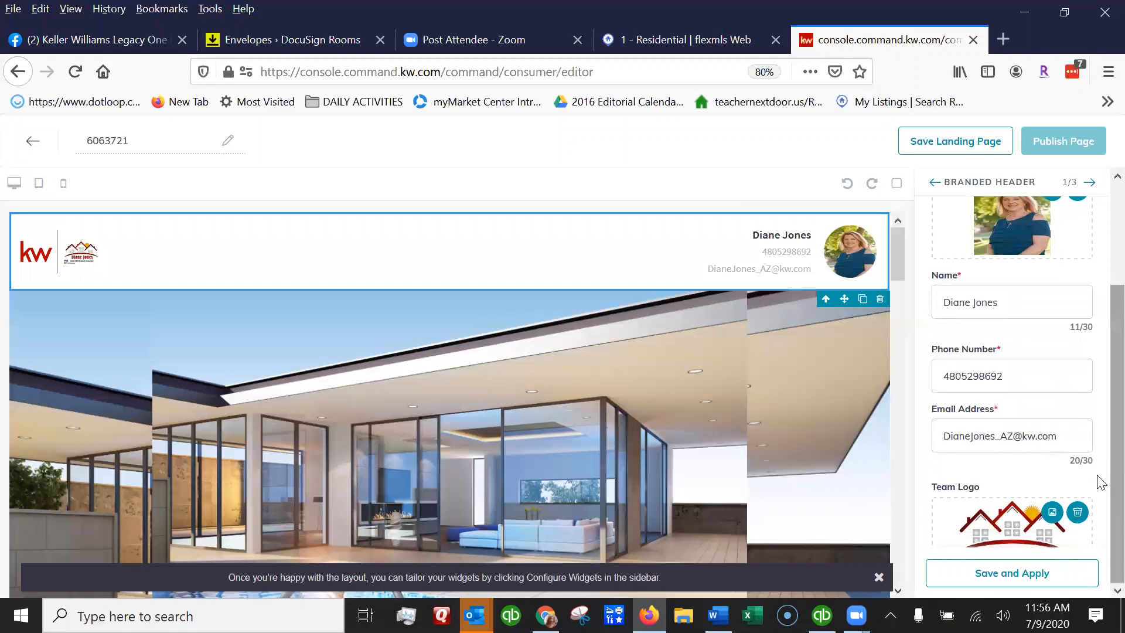
left_click(1006, 573)
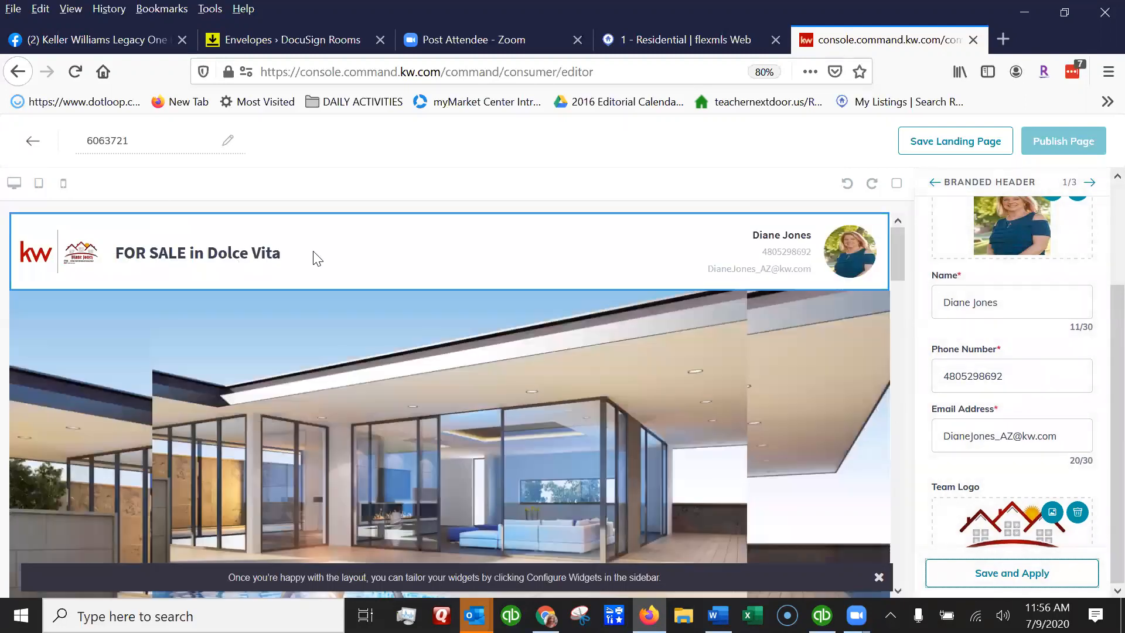
Move on to configuring the Listing widget, open its listing search and begin an entry with 60
left_click(1089, 182)
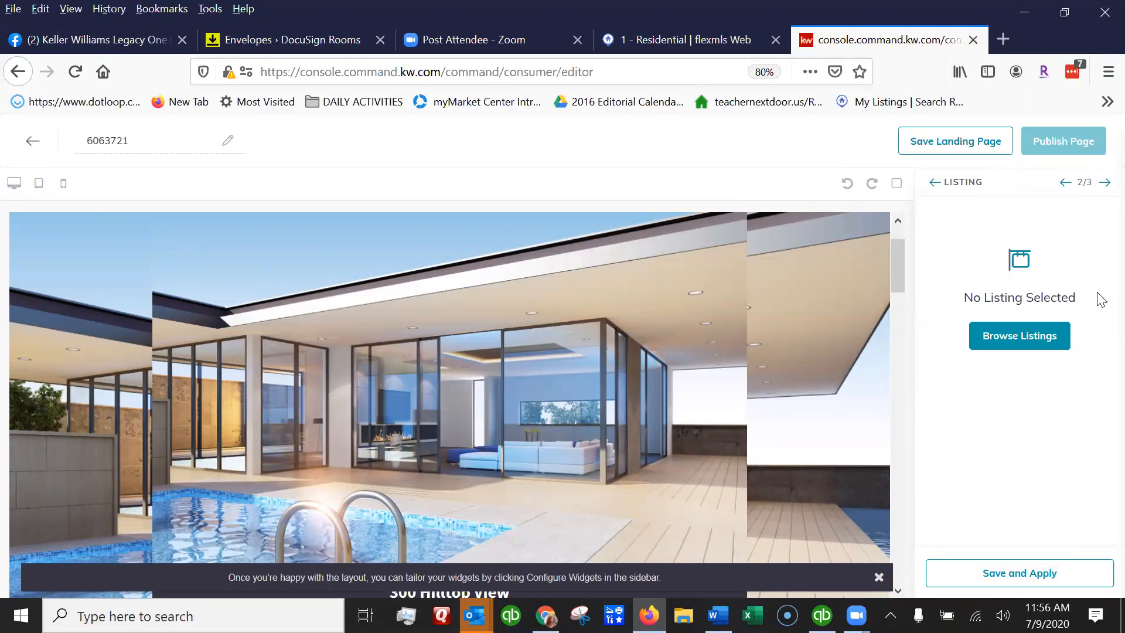
left_click(1023, 338)
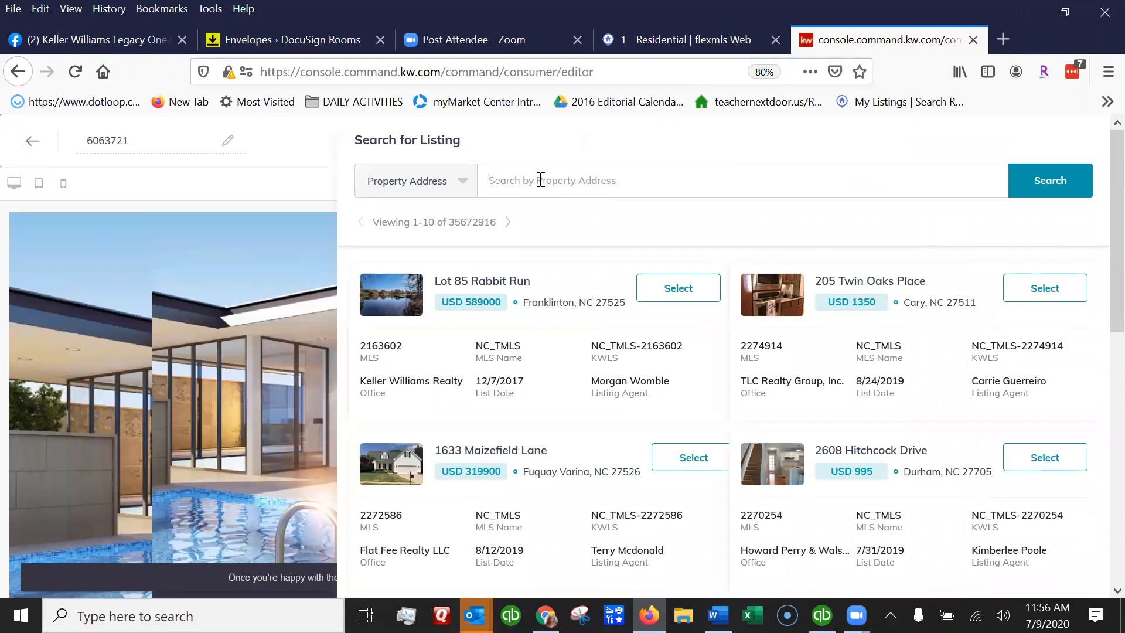
type("60")
Switch to flexmls, look up listing 6063721 and copy its street address from the detail report
key("ctrl+shift+Tab")
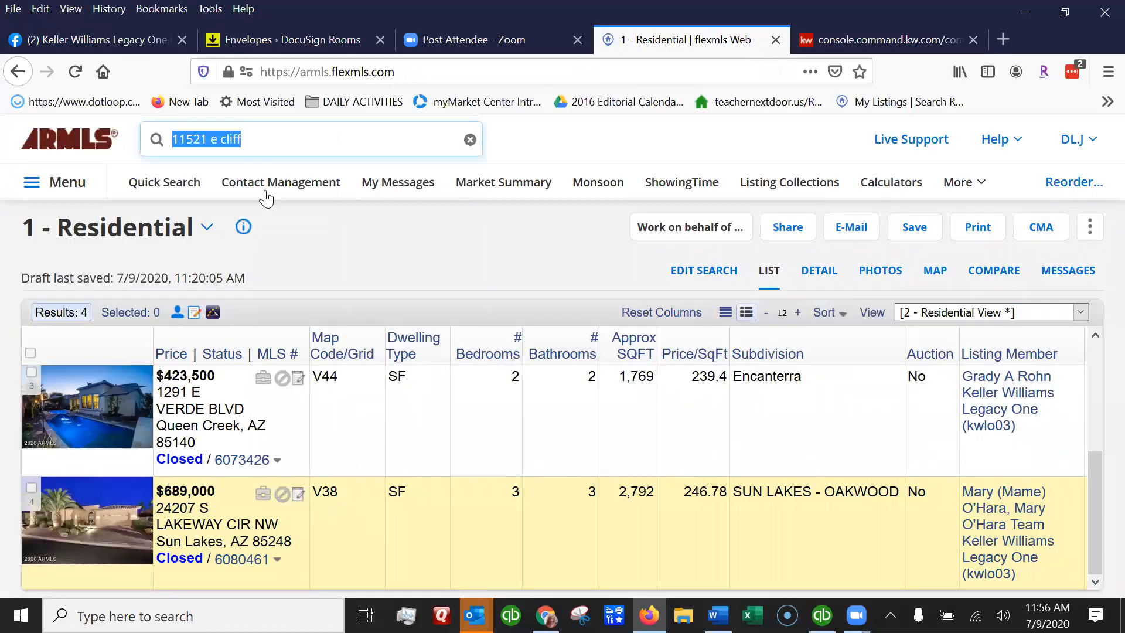
type("6063")
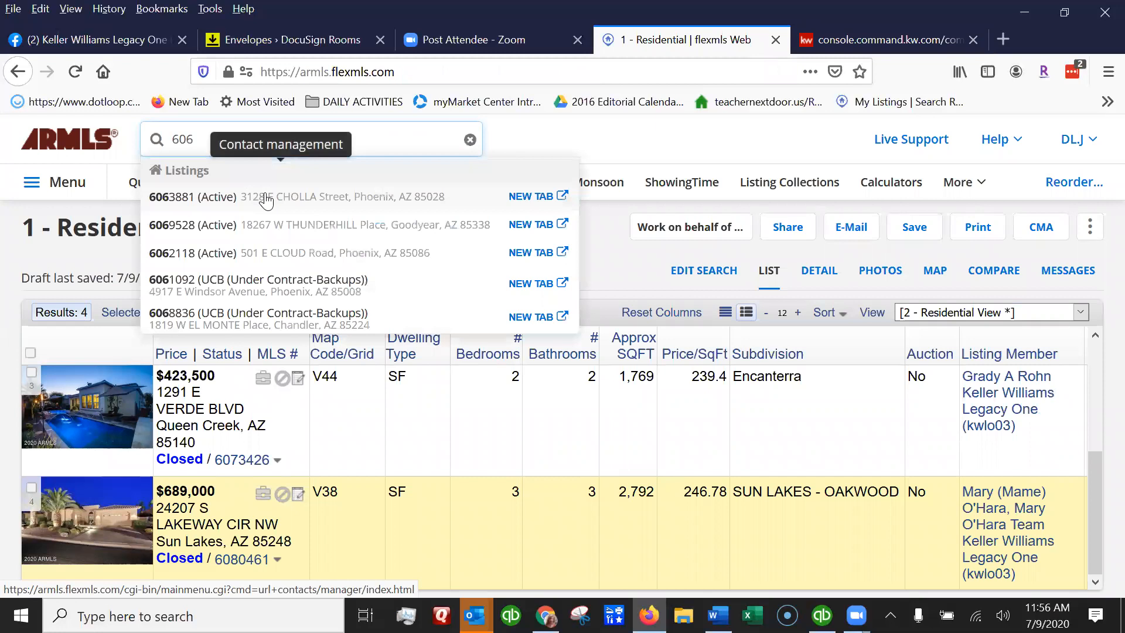
type("721")
left_click(229, 202)
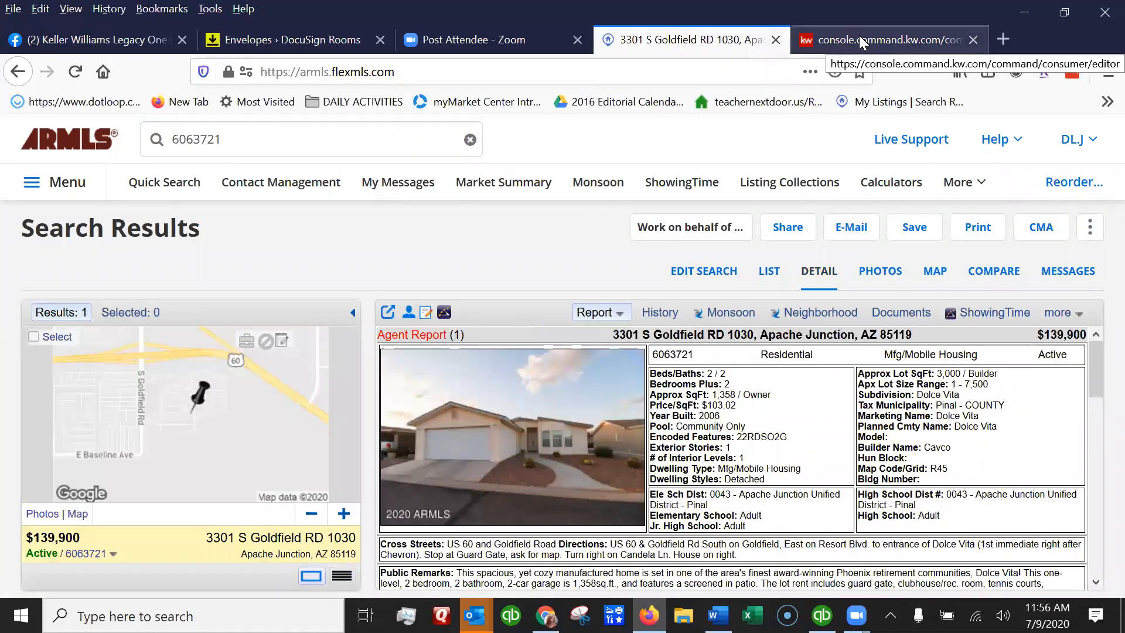
left_click_drag(613, 334, 753, 335)
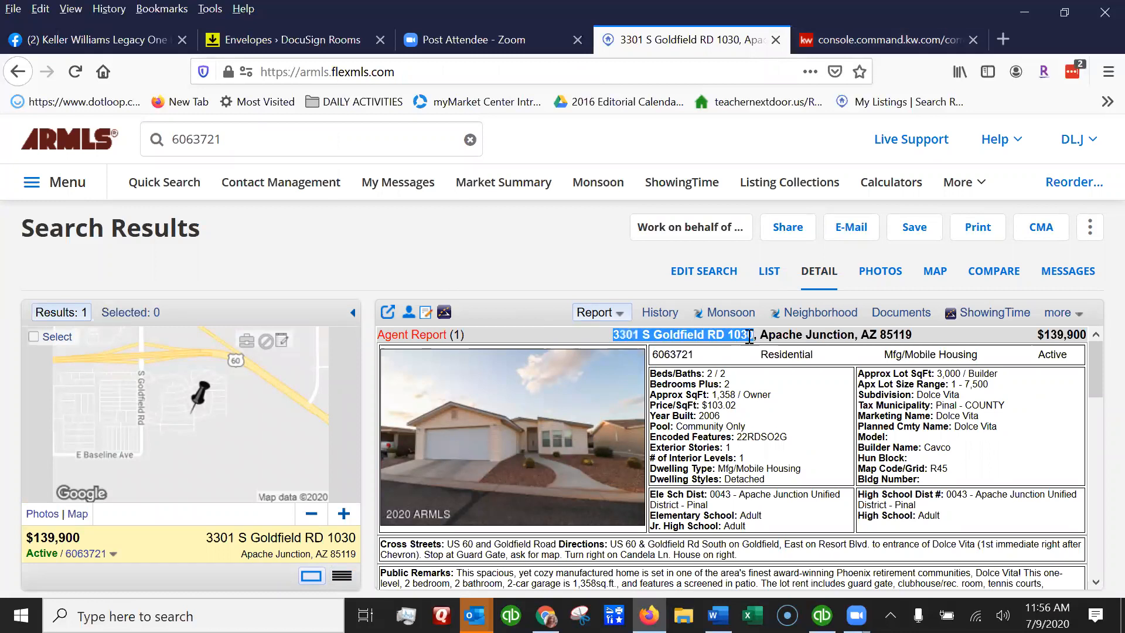
right_click(753, 336)
left_click(772, 349)
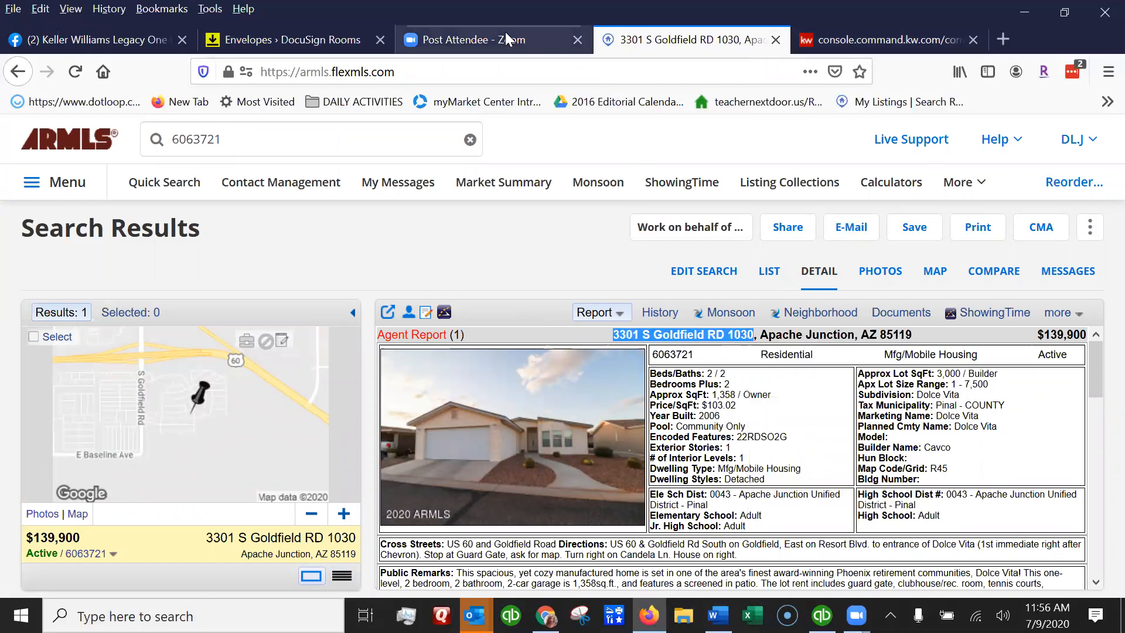
Return to the landing page editor, search listings by the copied property address, and select the result with MLS number 6063721
left_click(850, 32)
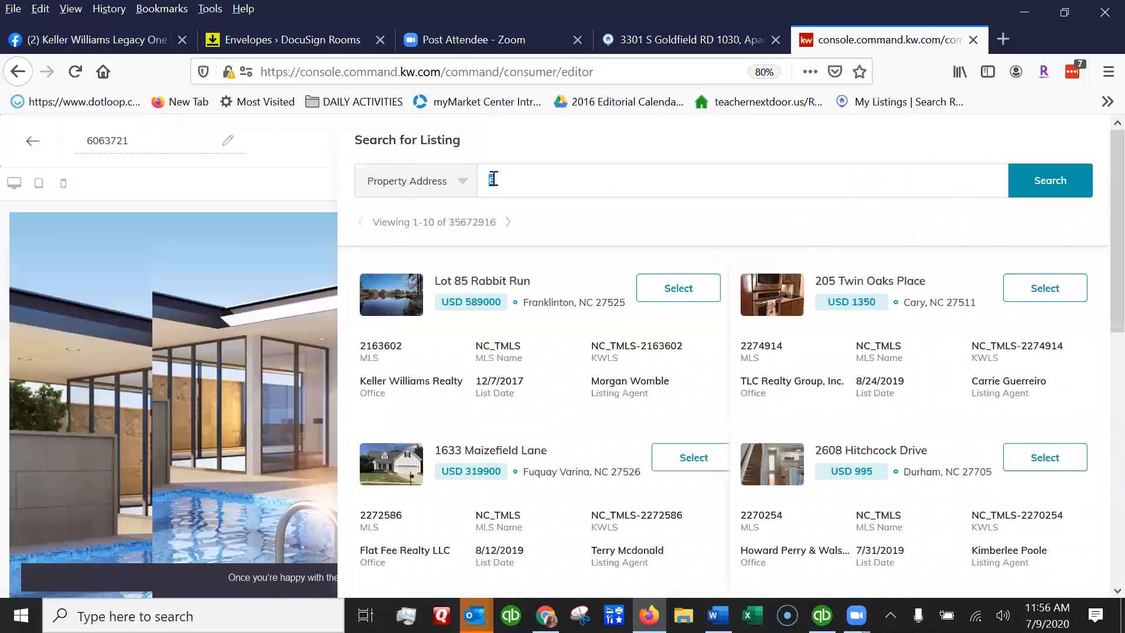
right_click(490, 180)
left_click(525, 248)
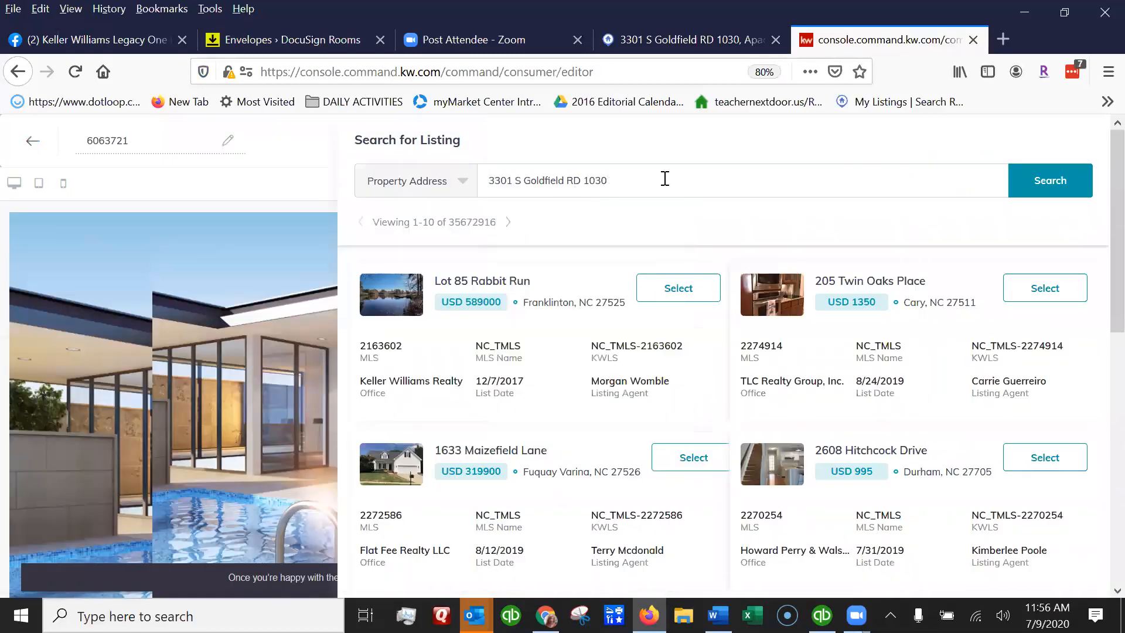
left_click(1038, 180)
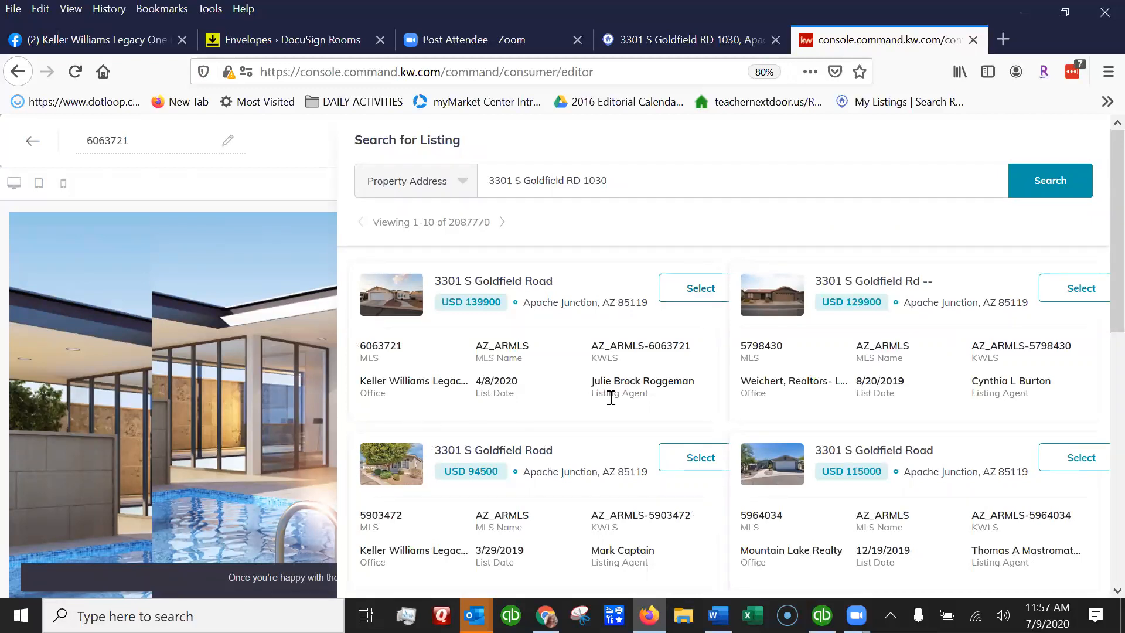
left_click(693, 289)
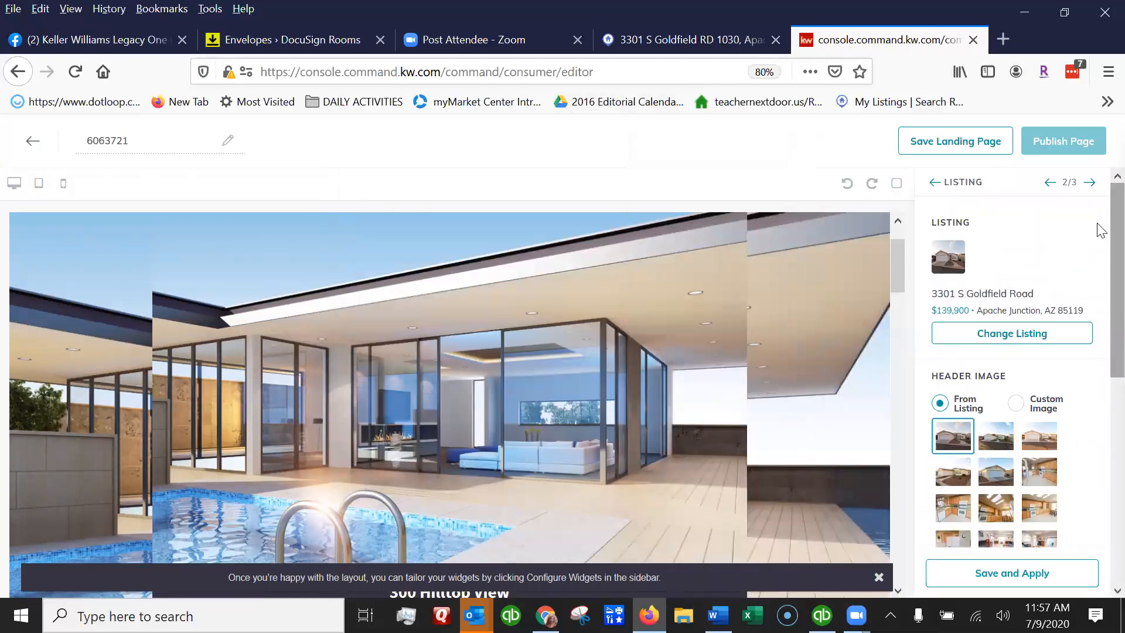
Choose a header image from the listing's photos for the Listing widget and apply it to the page
scroll(1100, 215, "down", 3)
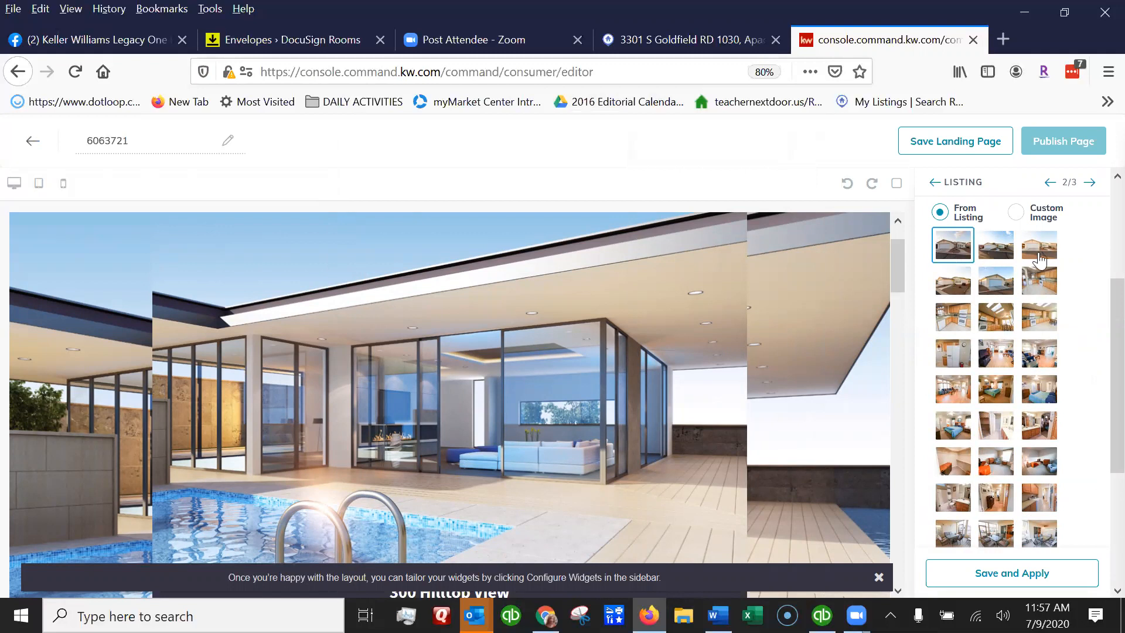
left_click(961, 287)
scroll(1100, 375, "down", 5)
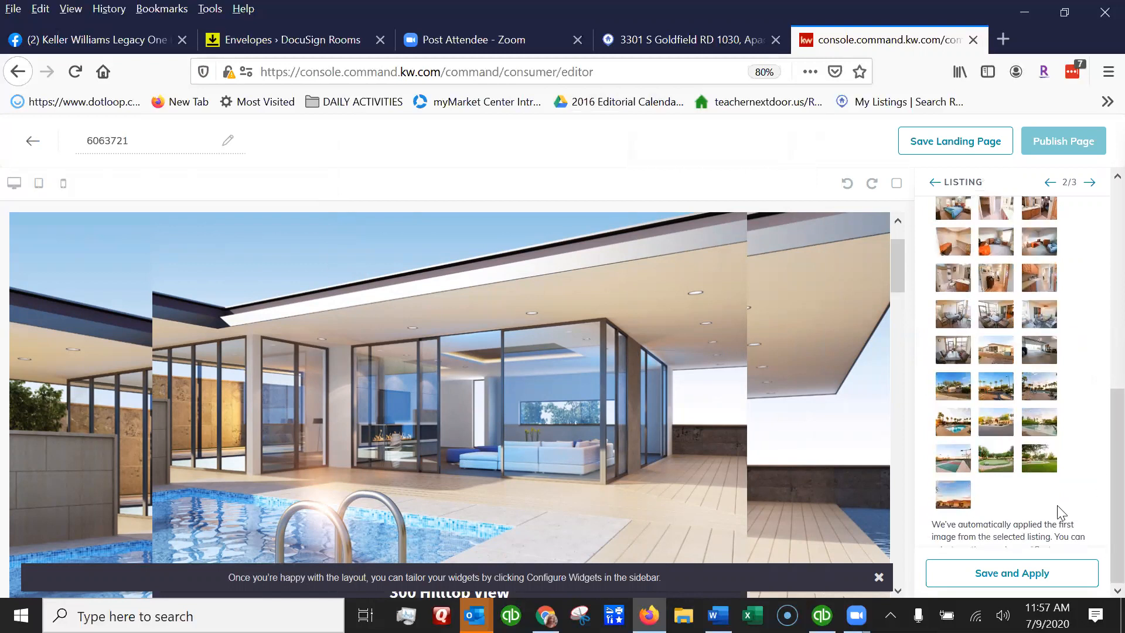
left_click(1017, 571)
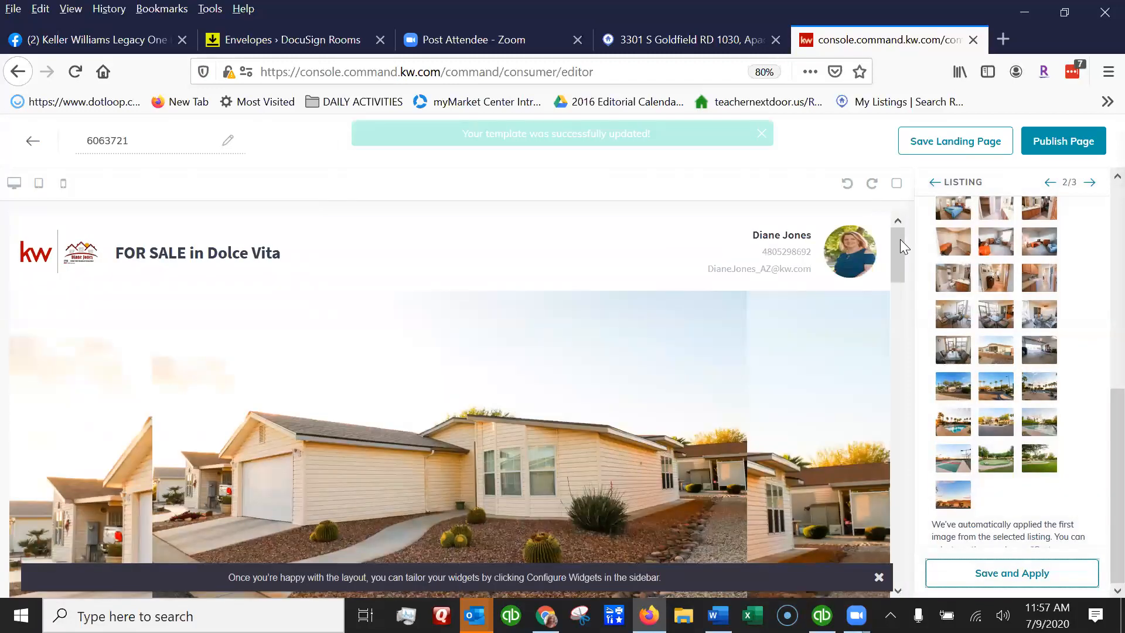
Review the landing page preview, covering the property facts, description, photo gallery, map and lead form
left_click_drag(900, 240, 203, 335)
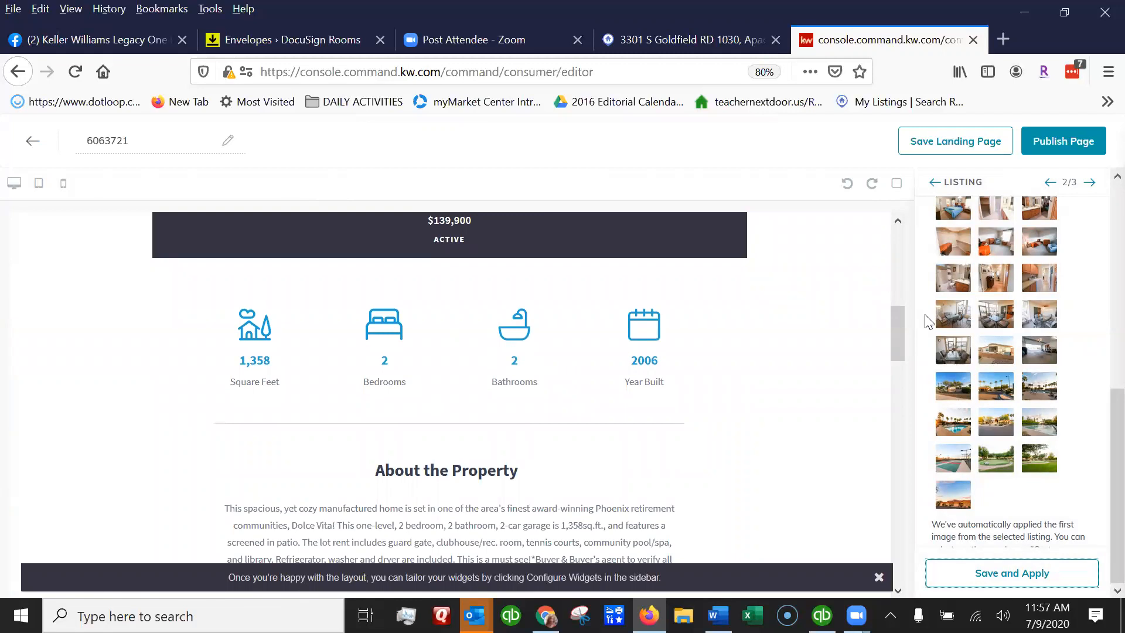
left_click_drag(894, 315, 894, 348)
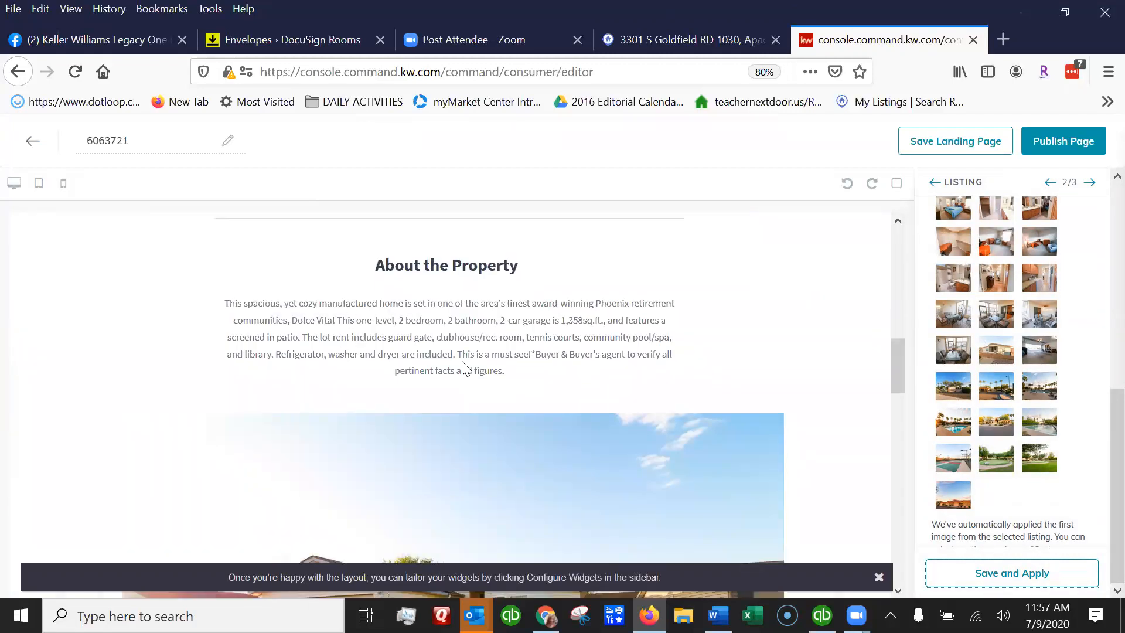
left_click_drag(896, 347, 896, 394)
left_click(816, 352)
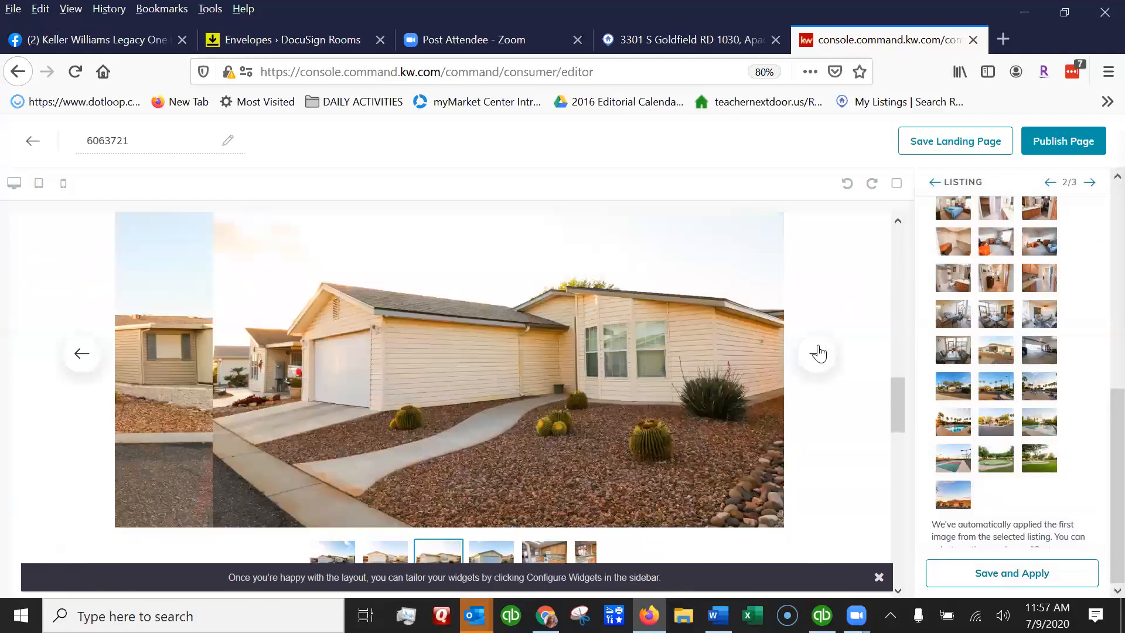
left_click(817, 352)
left_click(817, 352)
left_click(817, 352)
left_click_drag(899, 399, 906, 574)
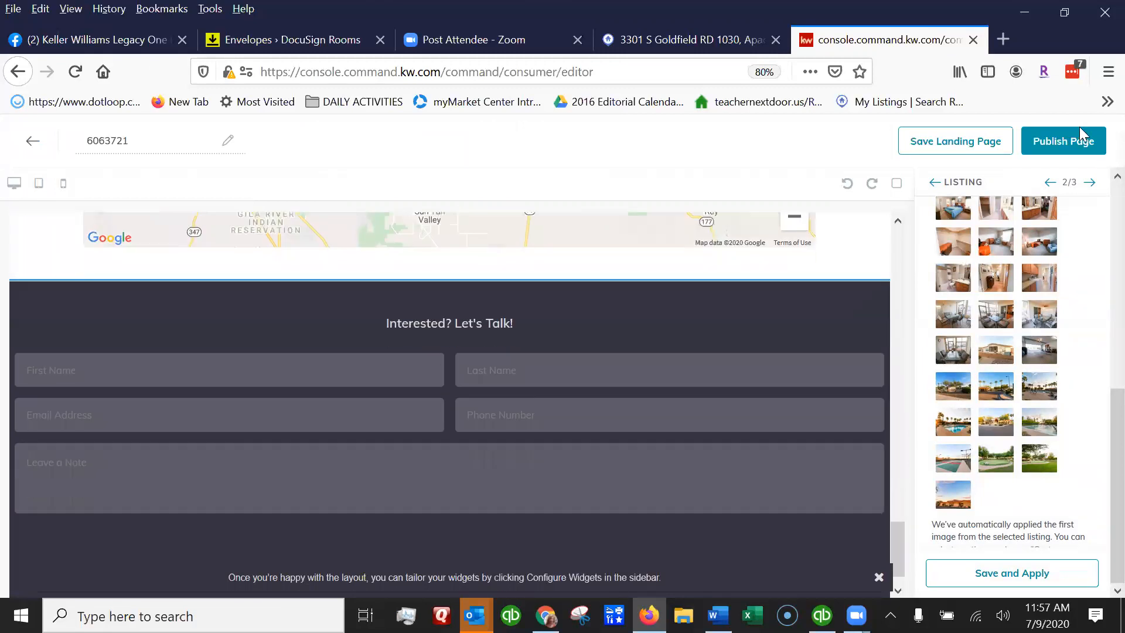
Set the Lead Form widget's header text to "Schedule your showing today!", apply it and check the updated page
left_click(1092, 183)
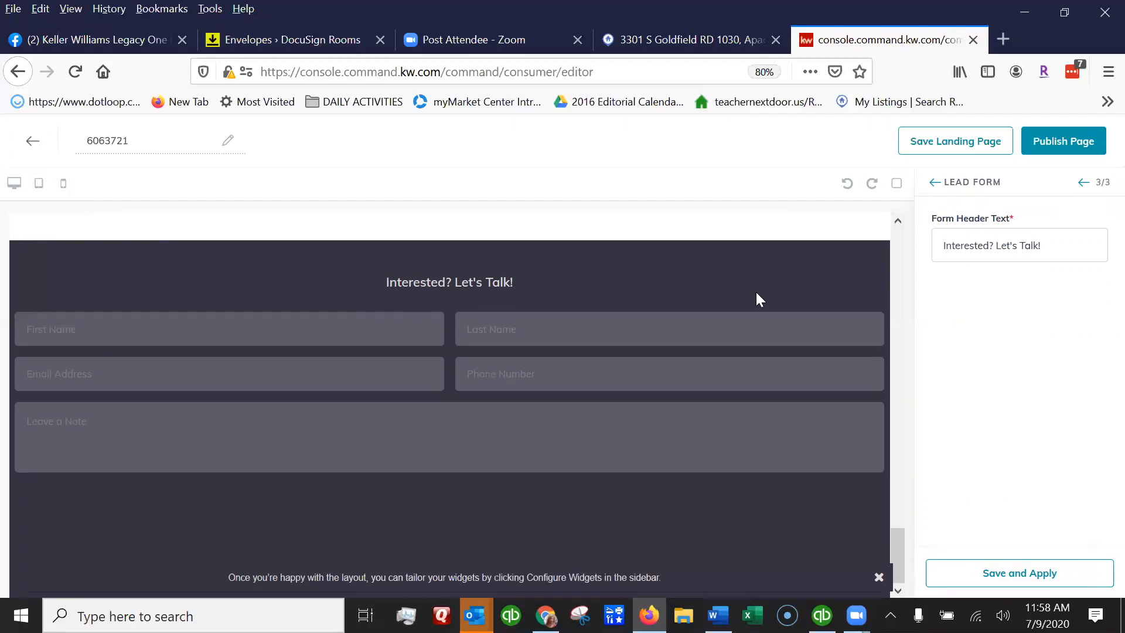
left_click_drag(1049, 247, 777, 264)
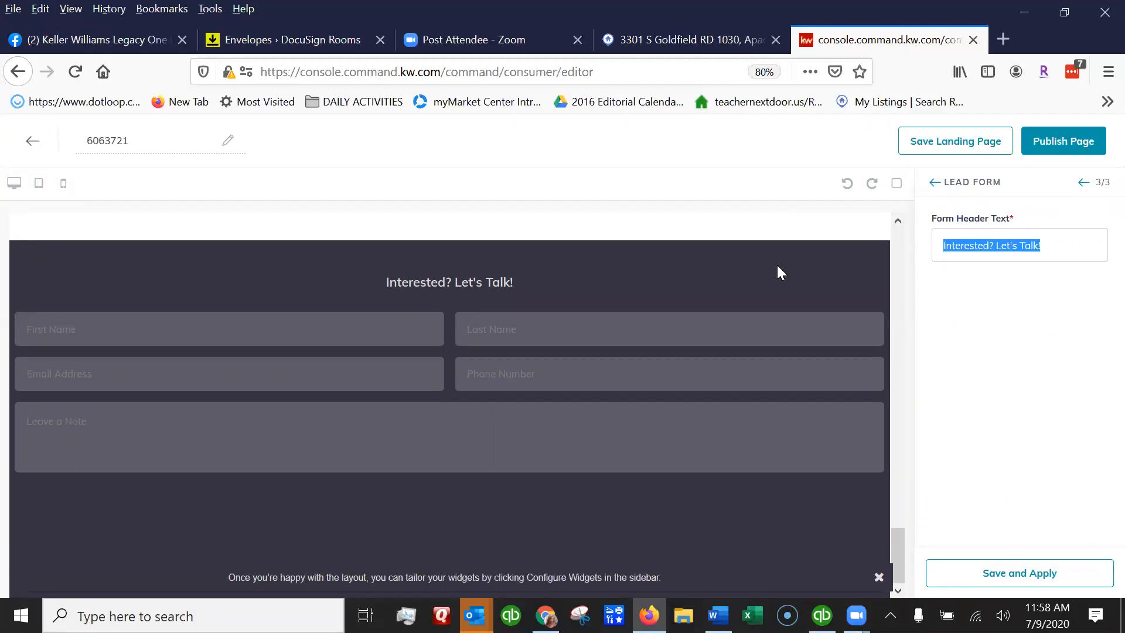
type("Schedule your showing today!")
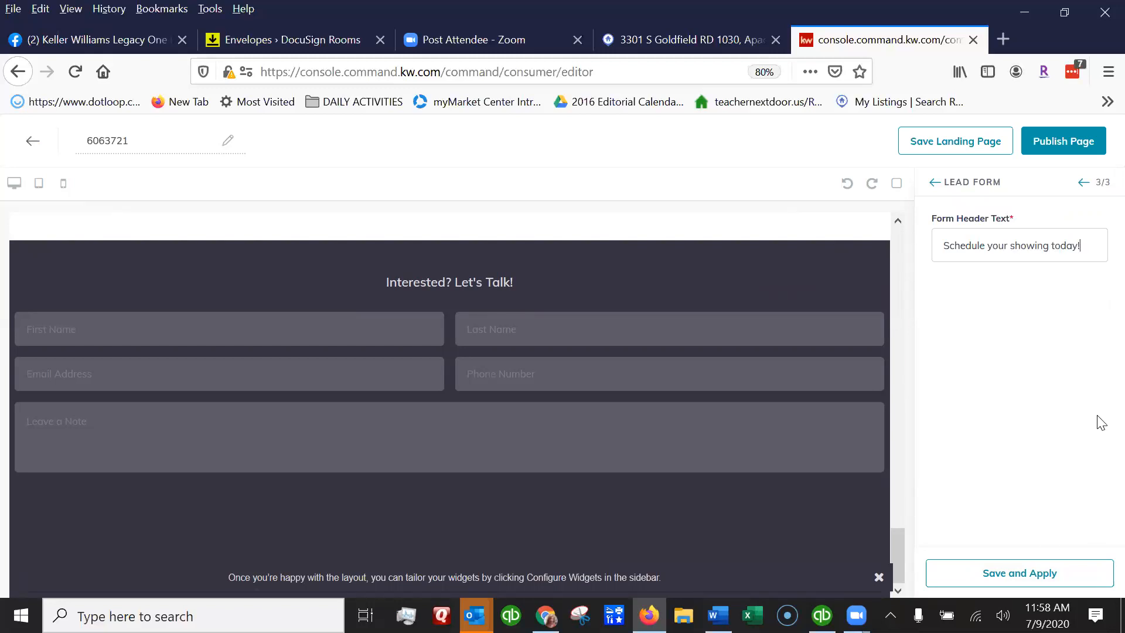
left_click(1022, 556)
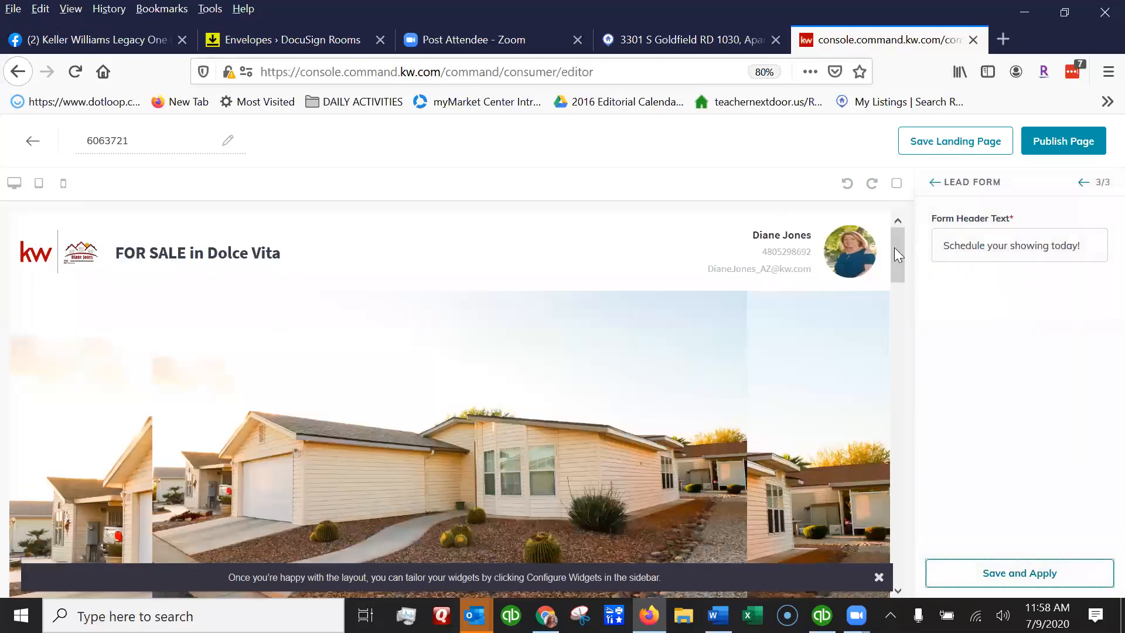
left_click_drag(898, 243, 904, 530)
Rename the landing page with the copied property address and publish it
double_click(110, 142)
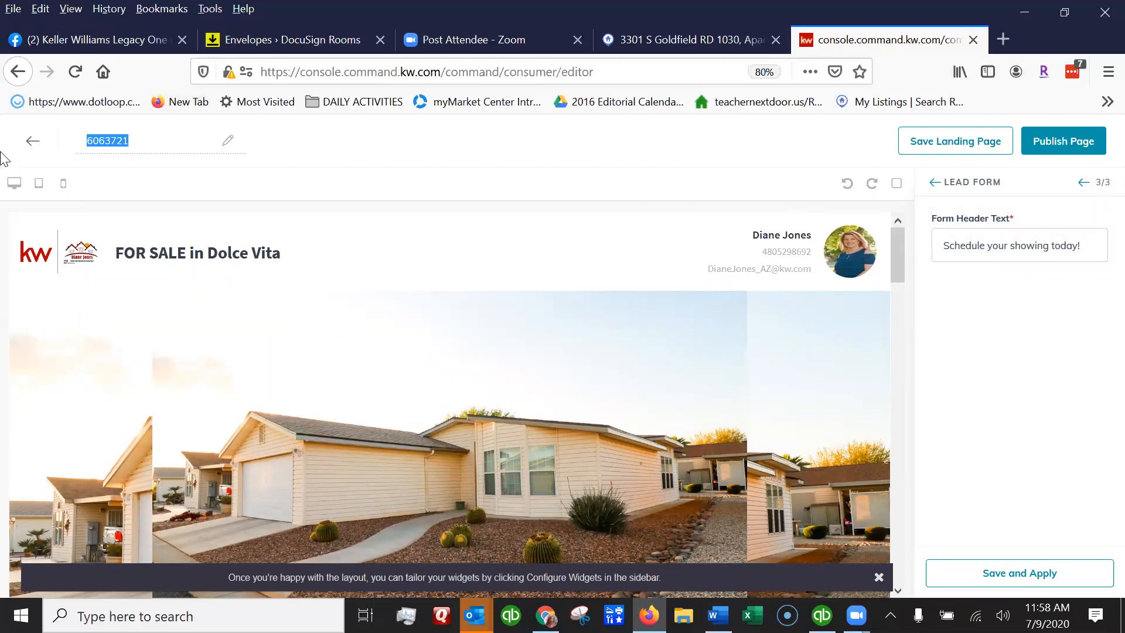
right_click(94, 139)
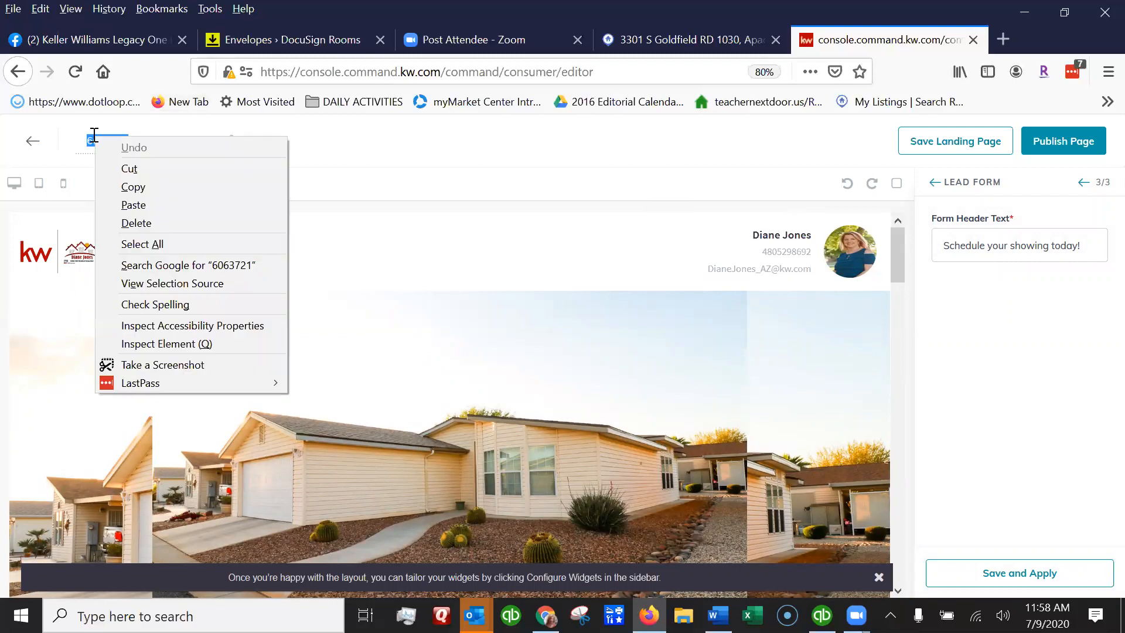
left_click(129, 205)
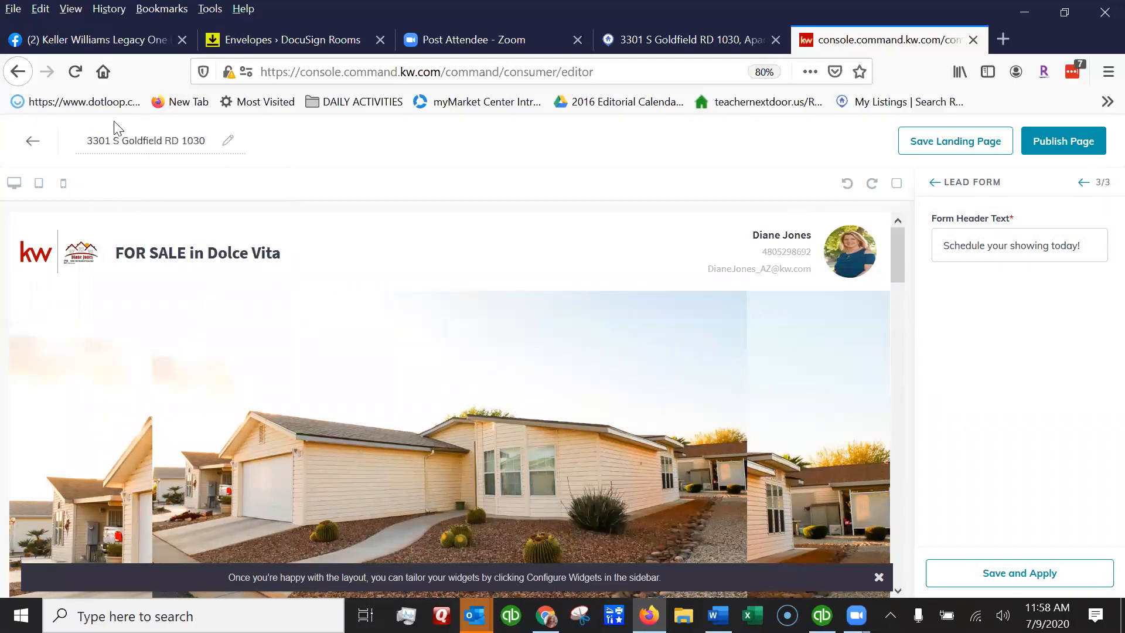
left_click(1059, 143)
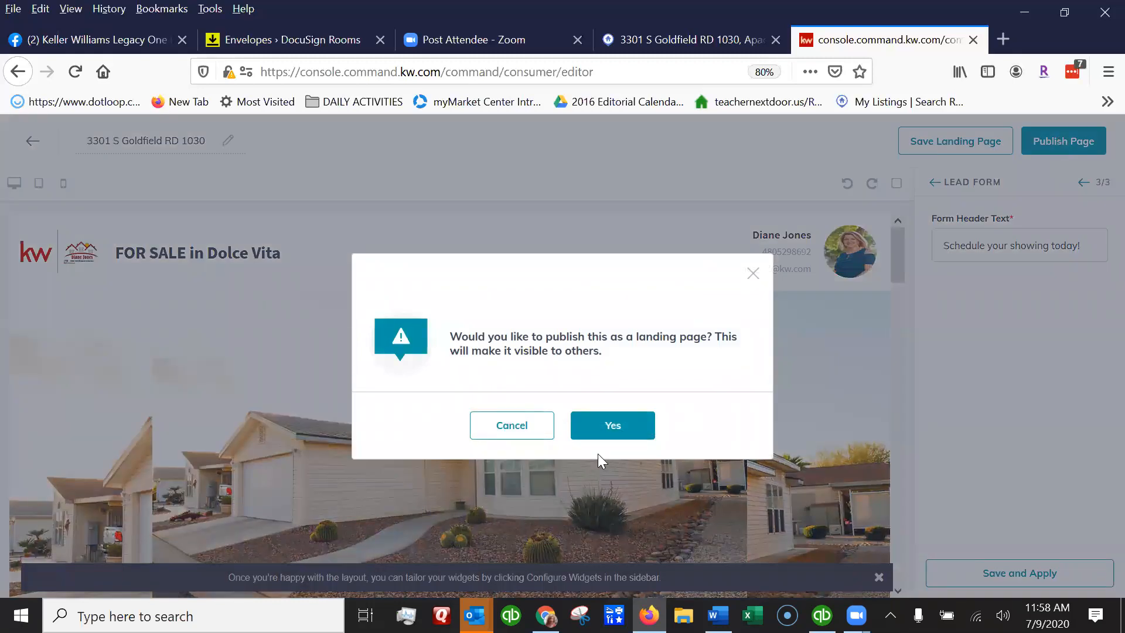
left_click(614, 428)
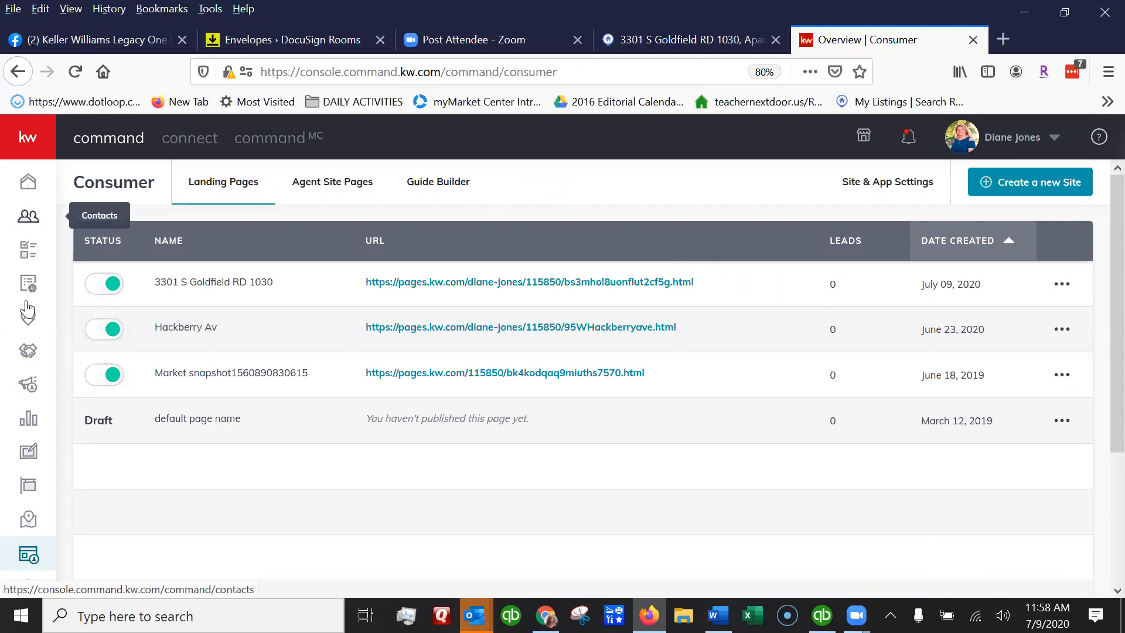
Open the Campaigns section and review the results of the existing paid ads
left_click(27, 385)
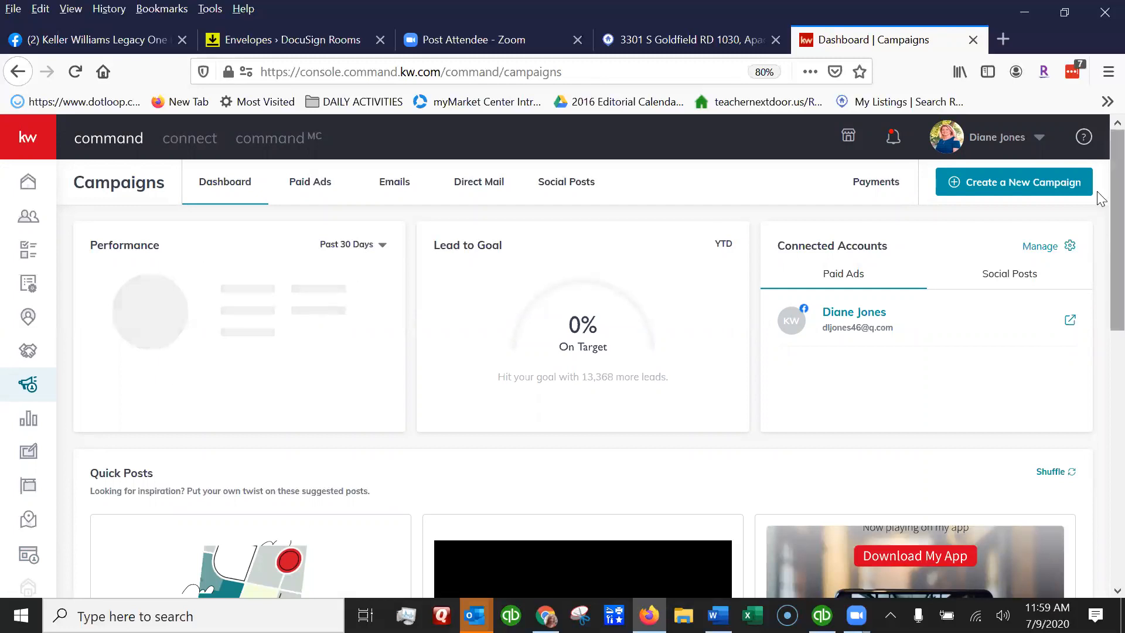
scroll(1097, 264, "down", 7)
left_click_drag(1097, 75, 1097, 57)
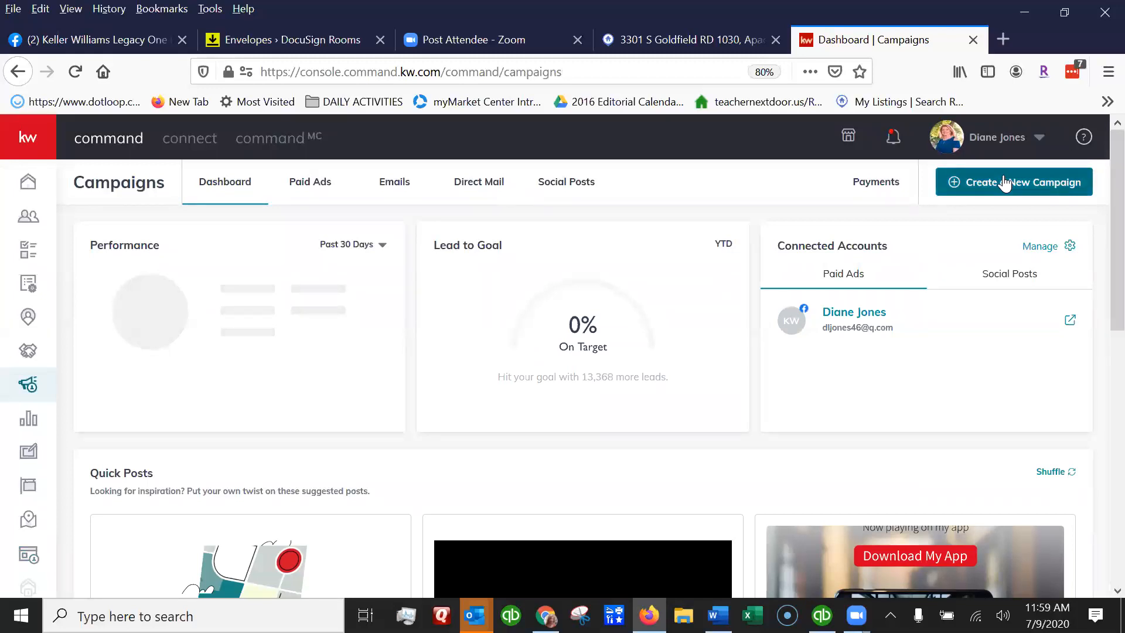
left_click(317, 184)
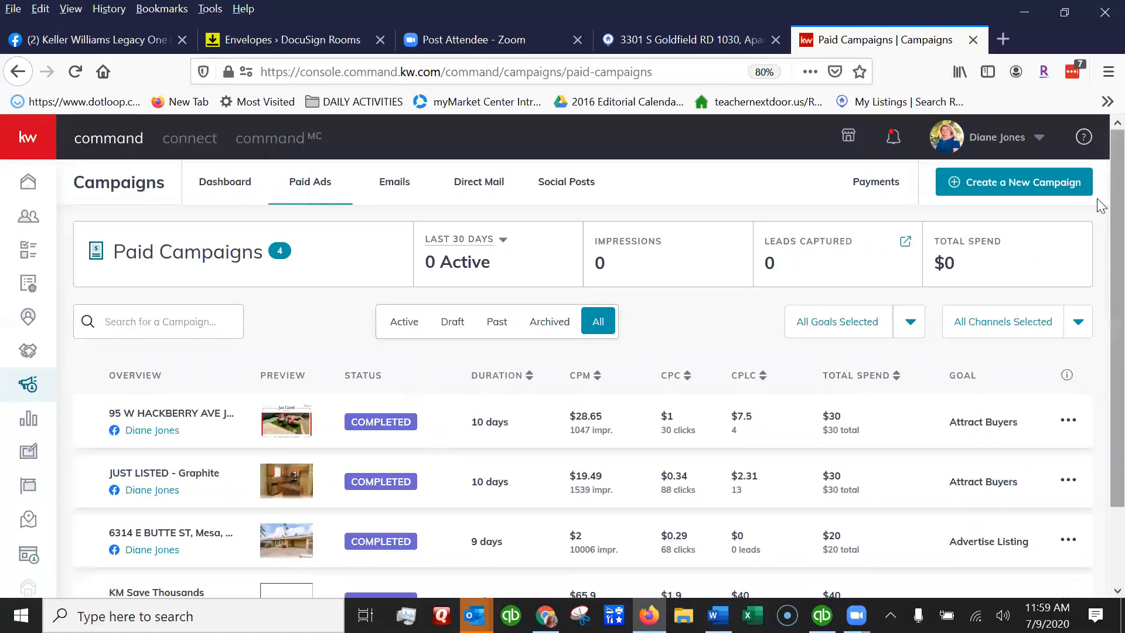
scroll(1098, 352, "down", 2)
scroll(1100, 431, "up", 2)
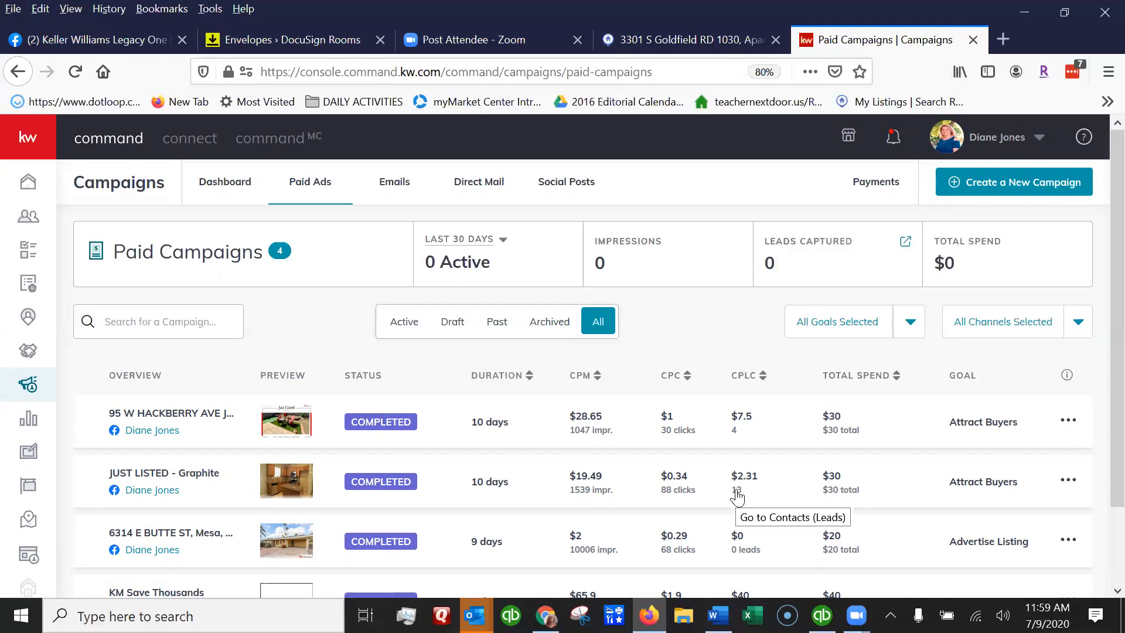
Start a new Social Ad campaign named with the copied property address followed by "- FOR SALE"
left_click(1008, 182)
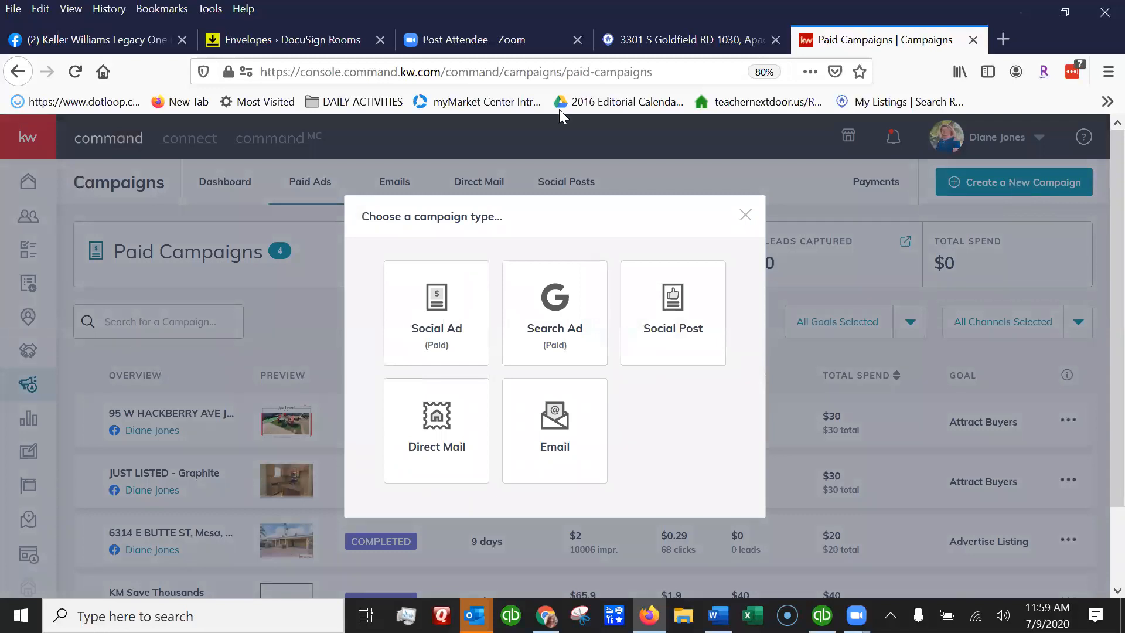
left_click(437, 317)
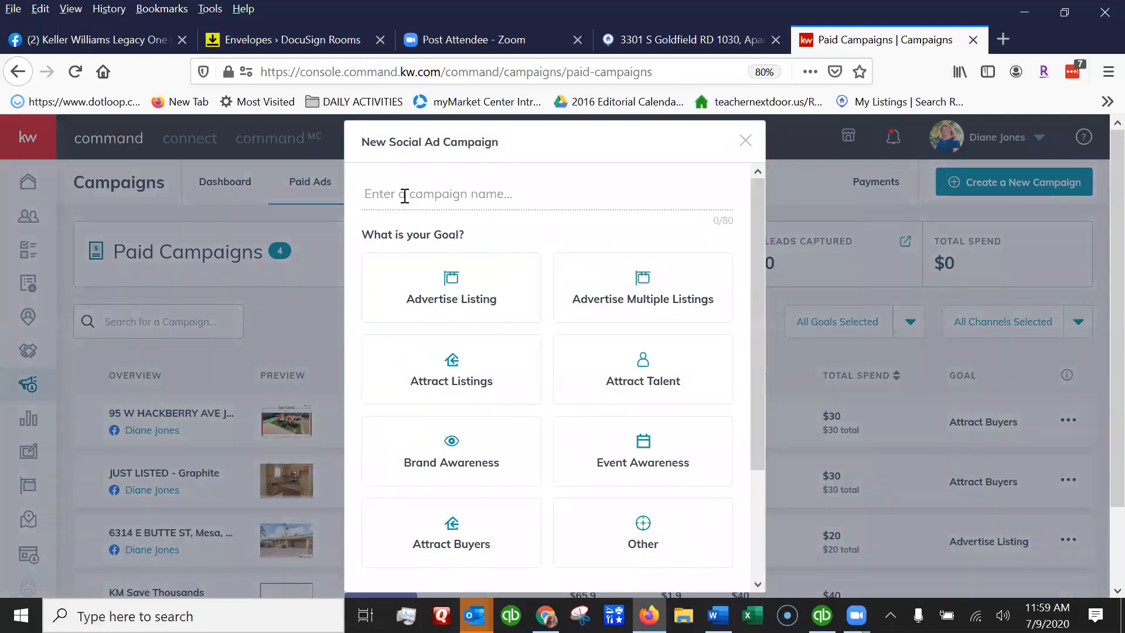
right_click(382, 193)
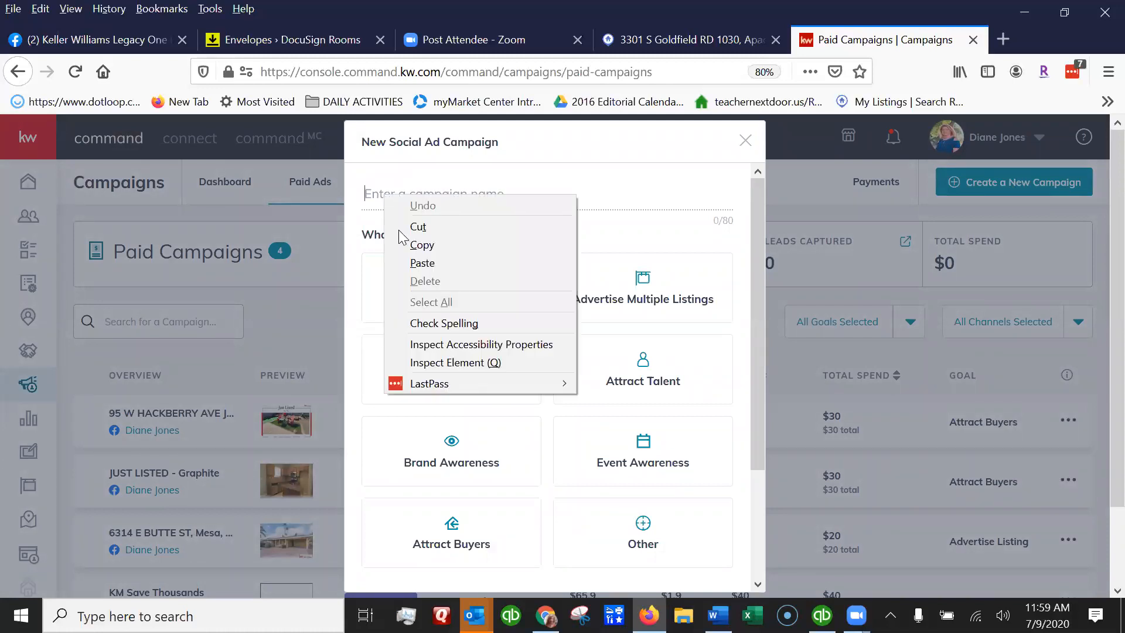
left_click(417, 263)
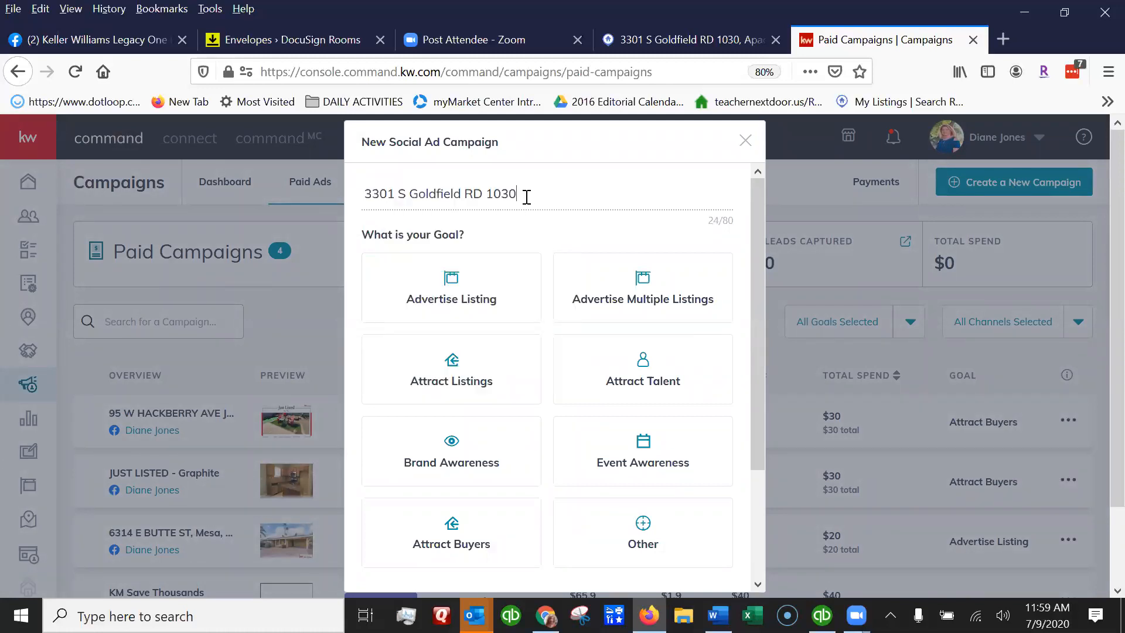
type("-FOR SALE")
Set the campaign goal to Attract Buyers on Facebook, proceed to campaign setup and dismiss the image crop dialog
left_click_drag(756, 206, 719, 249)
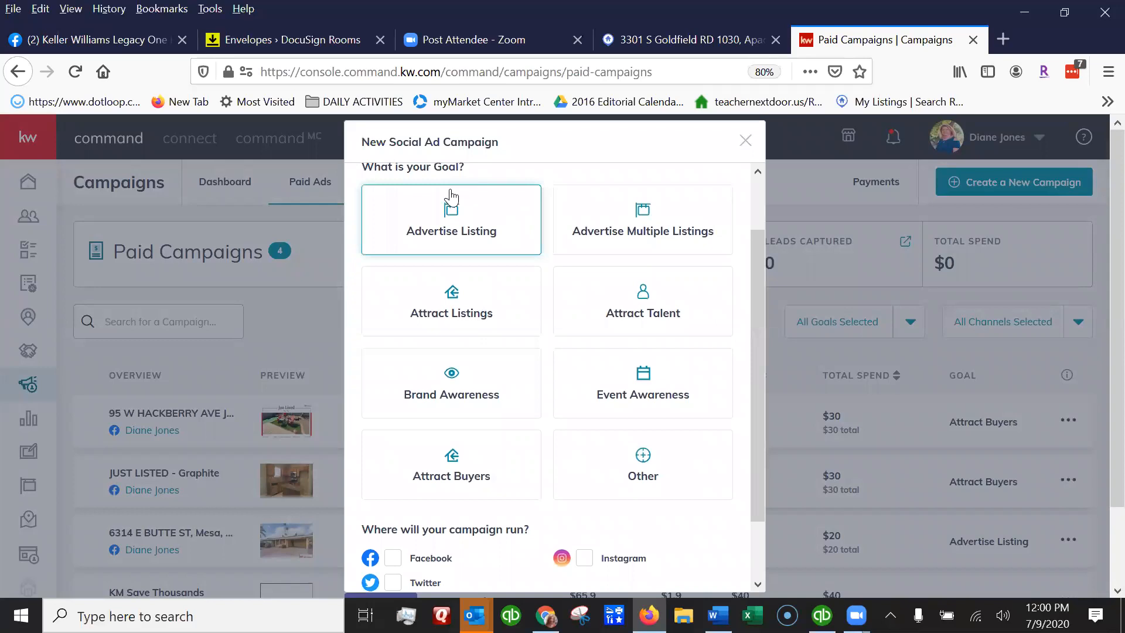
left_click(470, 463)
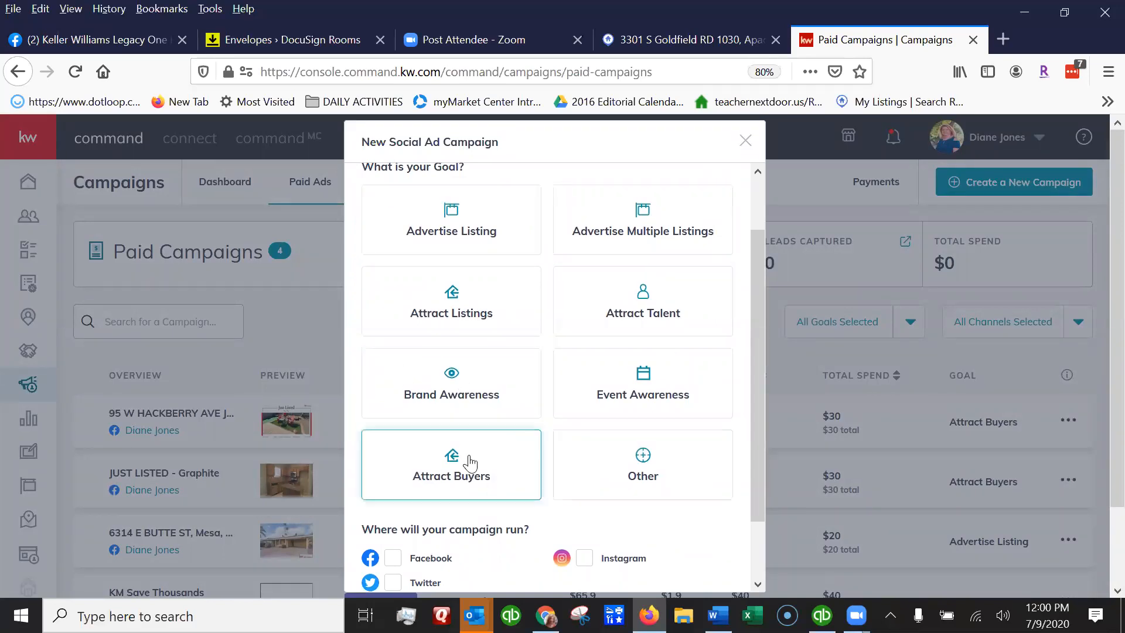
left_click(474, 239)
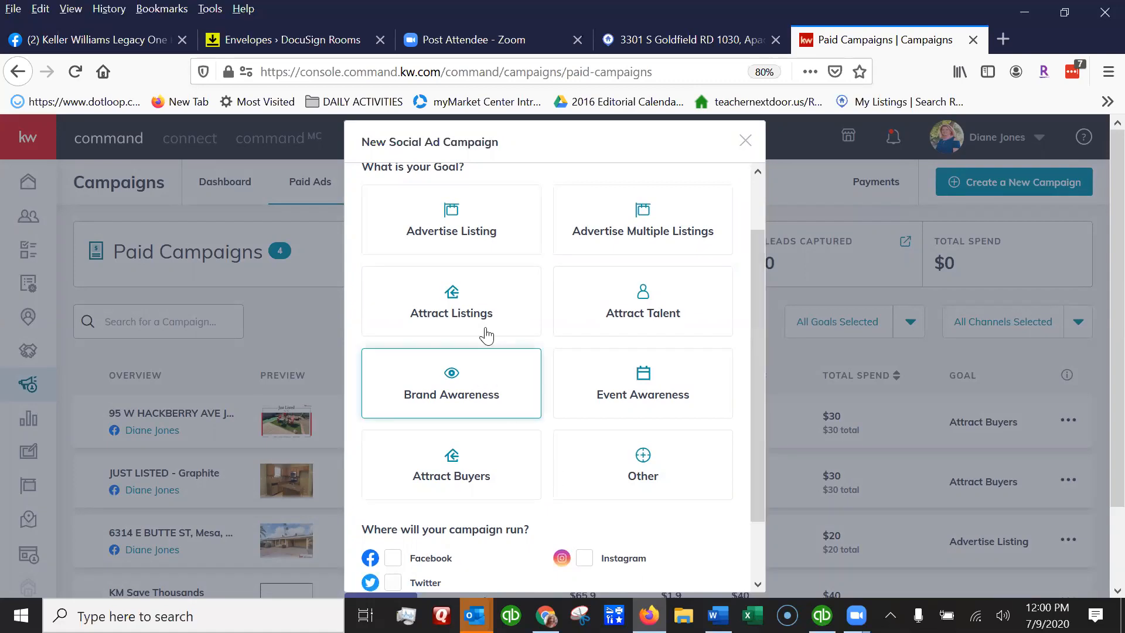
left_click(458, 469)
left_click_drag(756, 310, 754, 443)
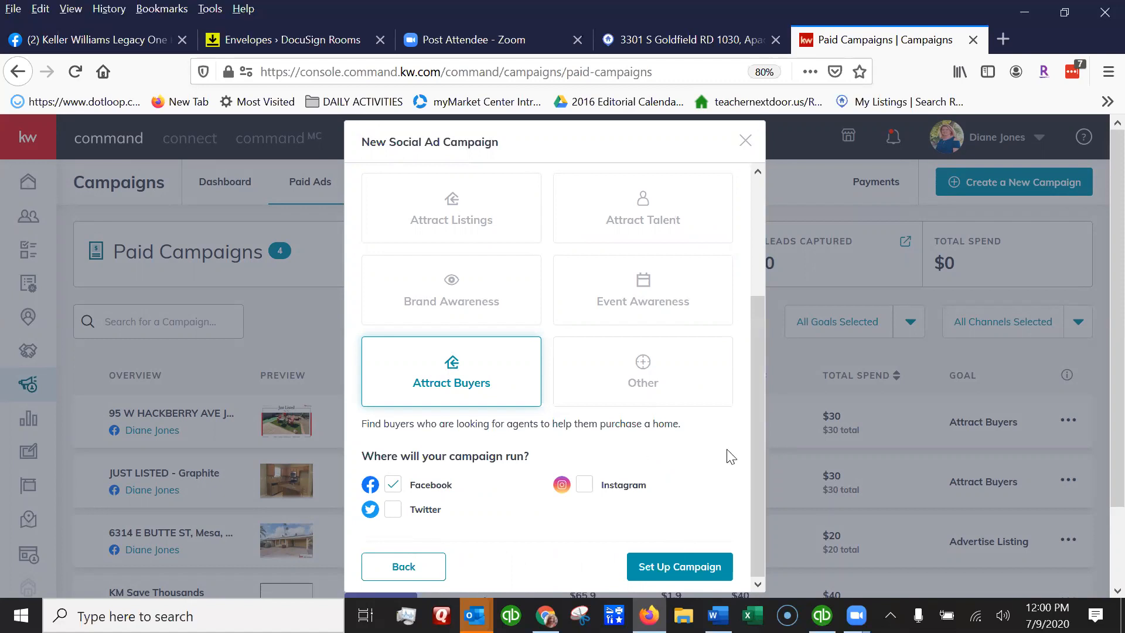
left_click(667, 564)
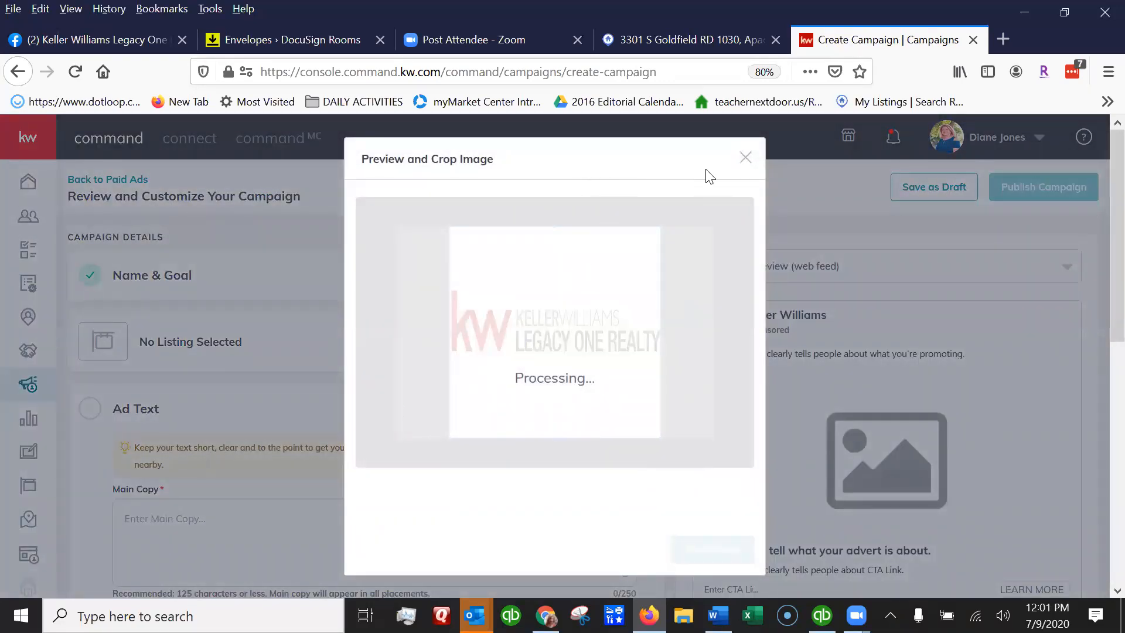
left_click(745, 158)
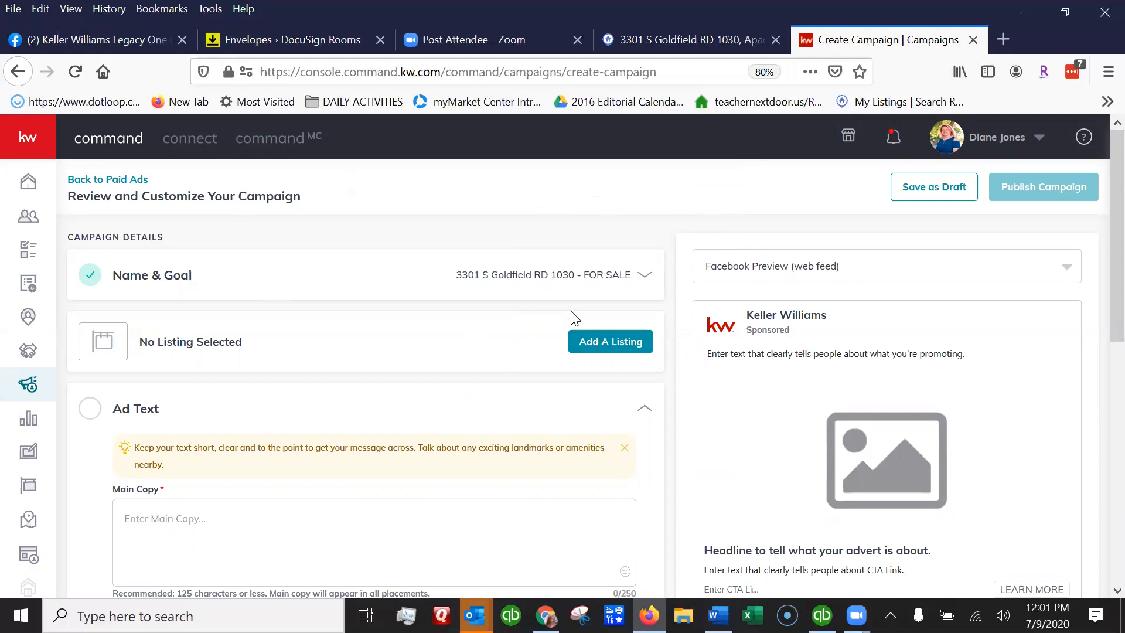
Add a listing to the campaign by searching for the copied property address across all listings
left_click(621, 346)
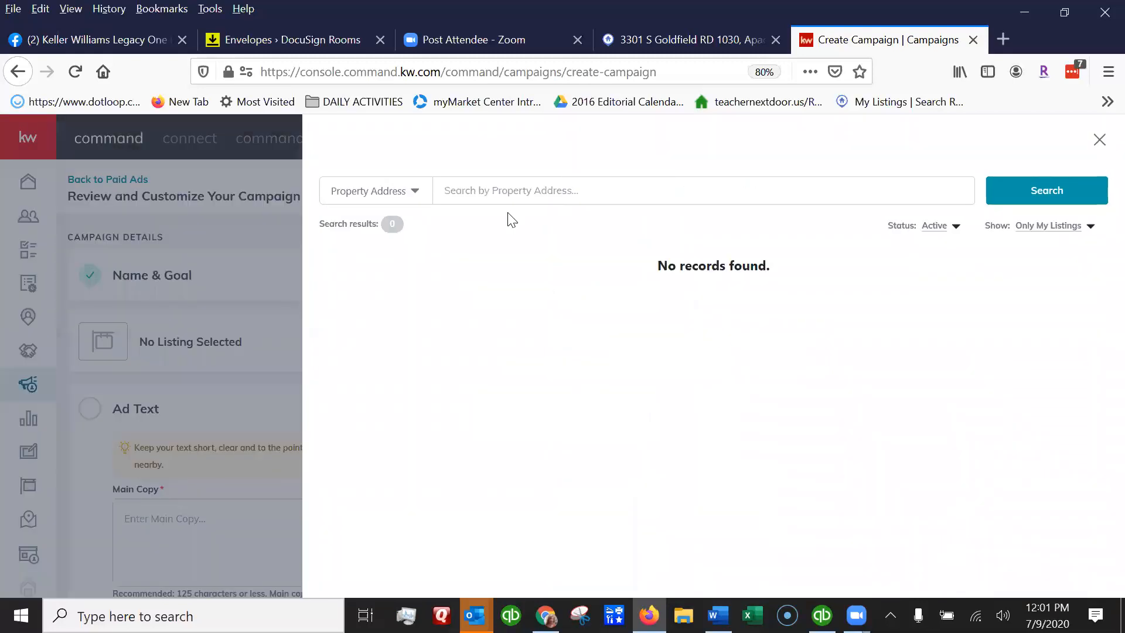
right_click(489, 191)
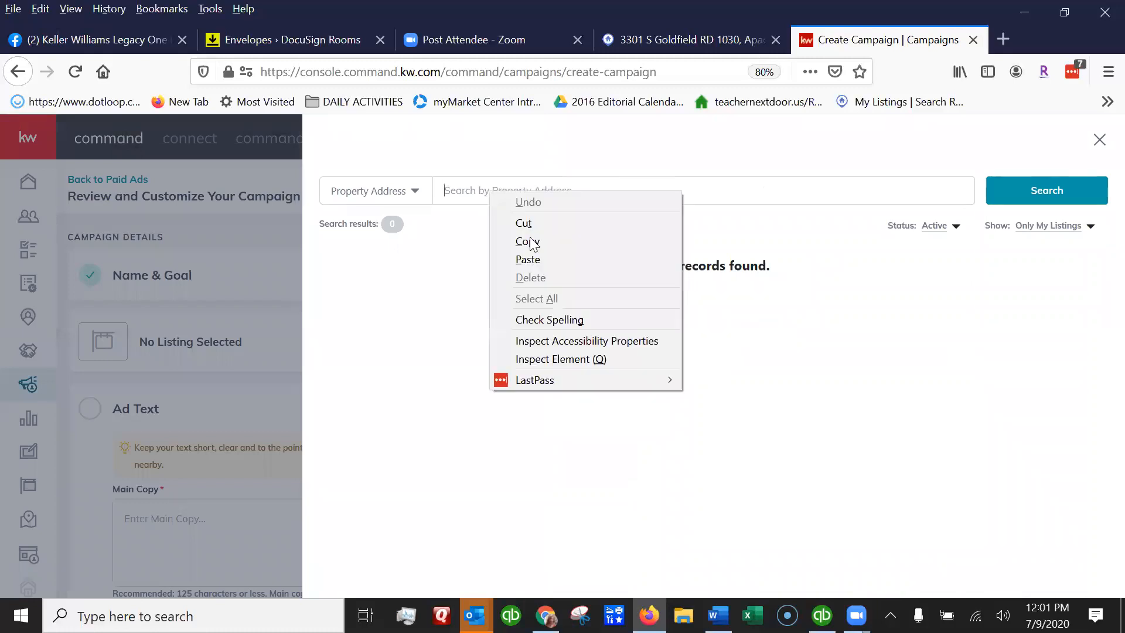
left_click(533, 256)
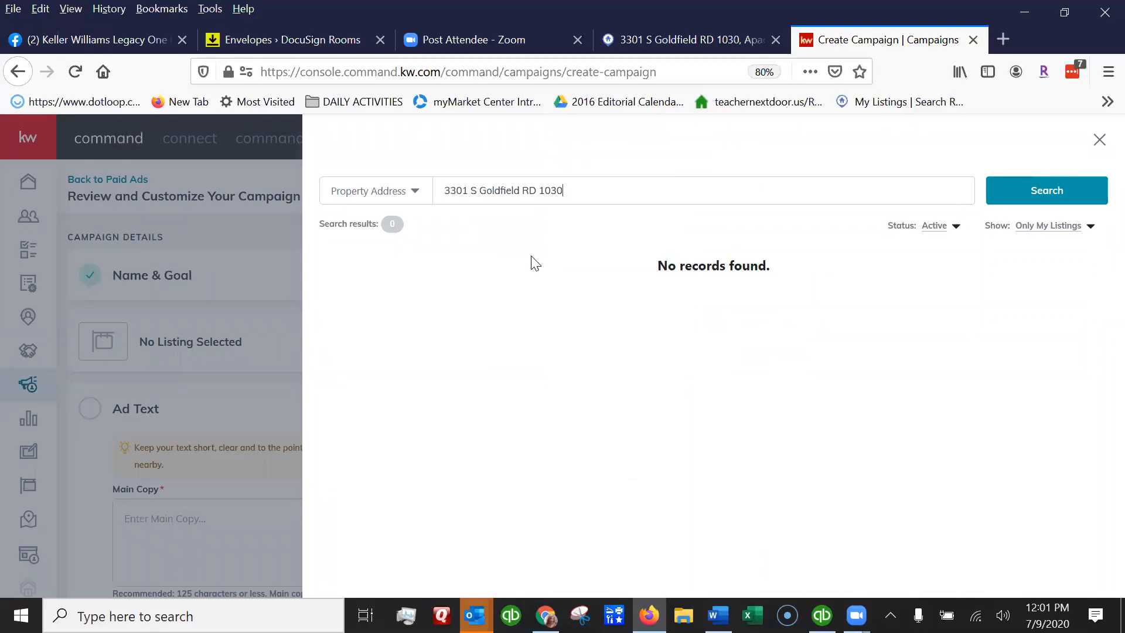
left_click(1036, 193)
left_click(1089, 226)
left_click(1072, 253)
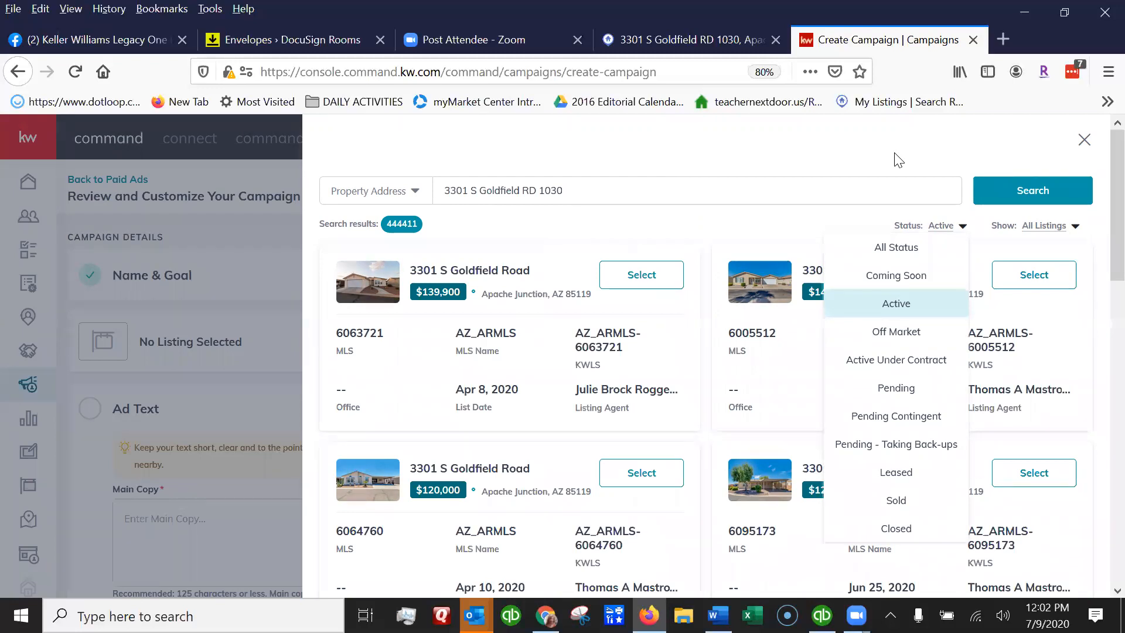
Select the listing with MLS number 6063721 for the campaign and dismiss the image crop dialog
left_click(546, 193)
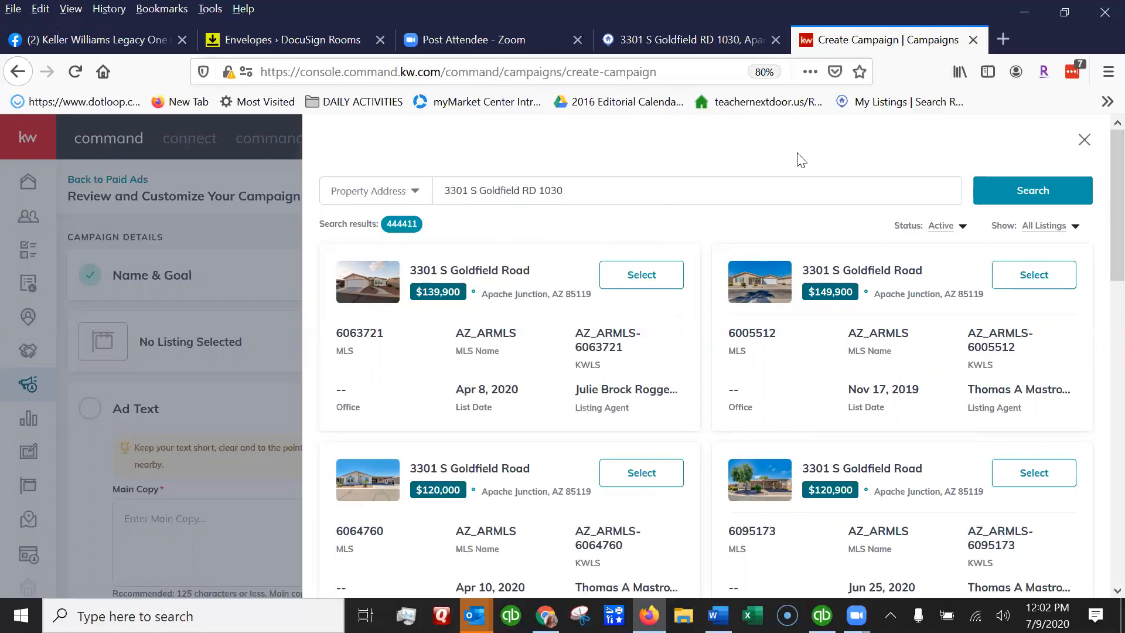
left_click(642, 275)
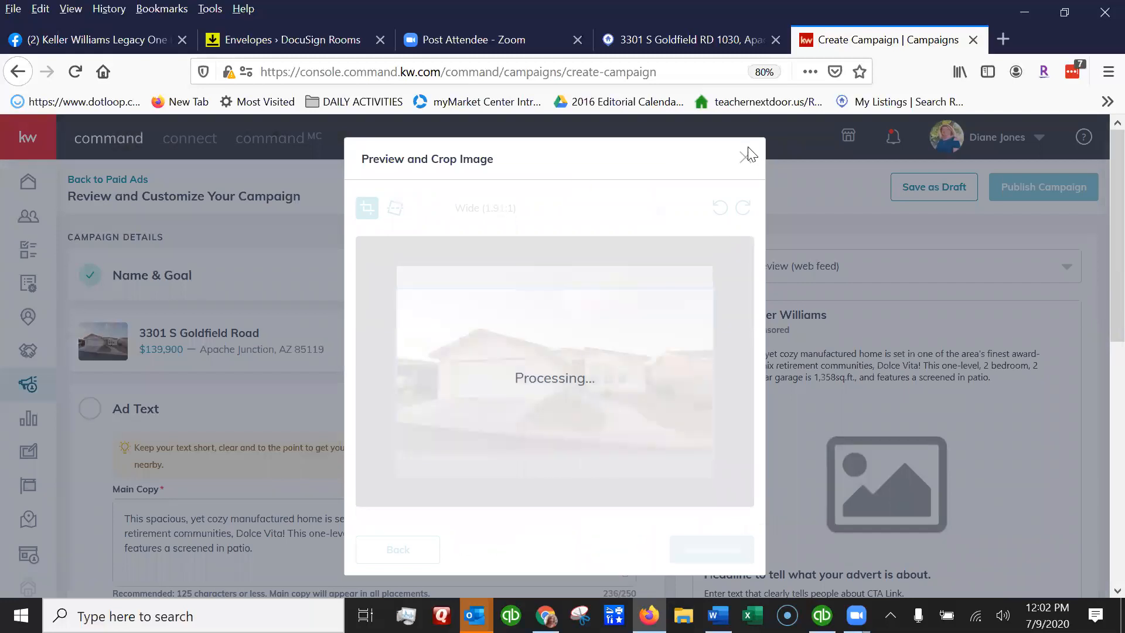
left_click(742, 158)
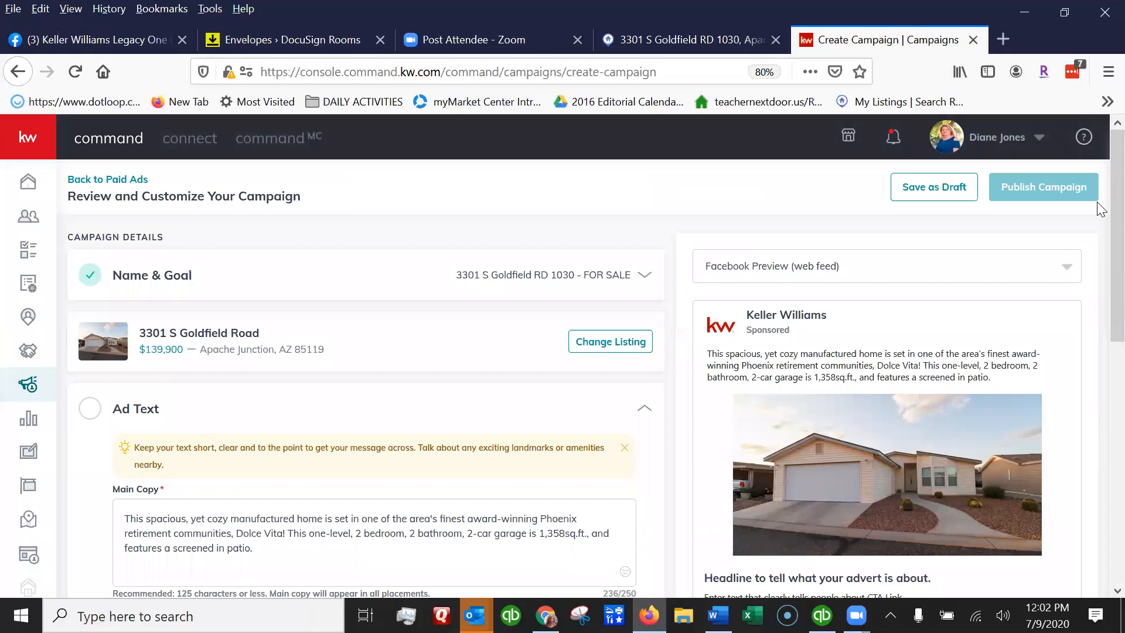
Review the imported main copy, the remaining campaign sections and the Facebook preview of the ad
scroll(1094, 235, "down", 2)
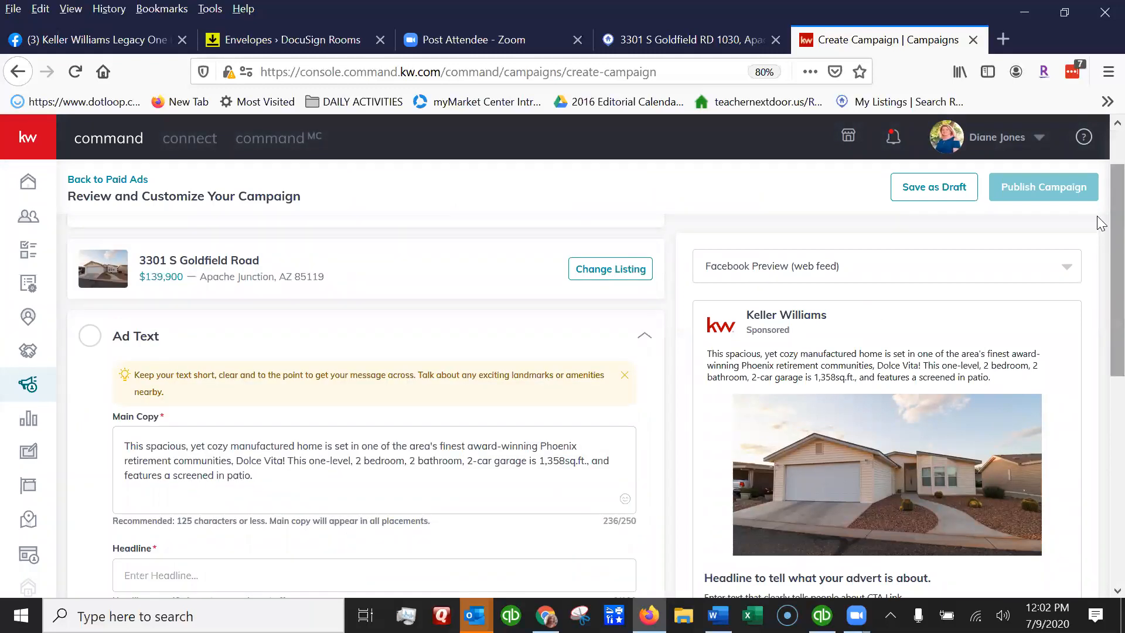
scroll(1097, 229, "down", 2)
scroll(47, 355, "up", 2)
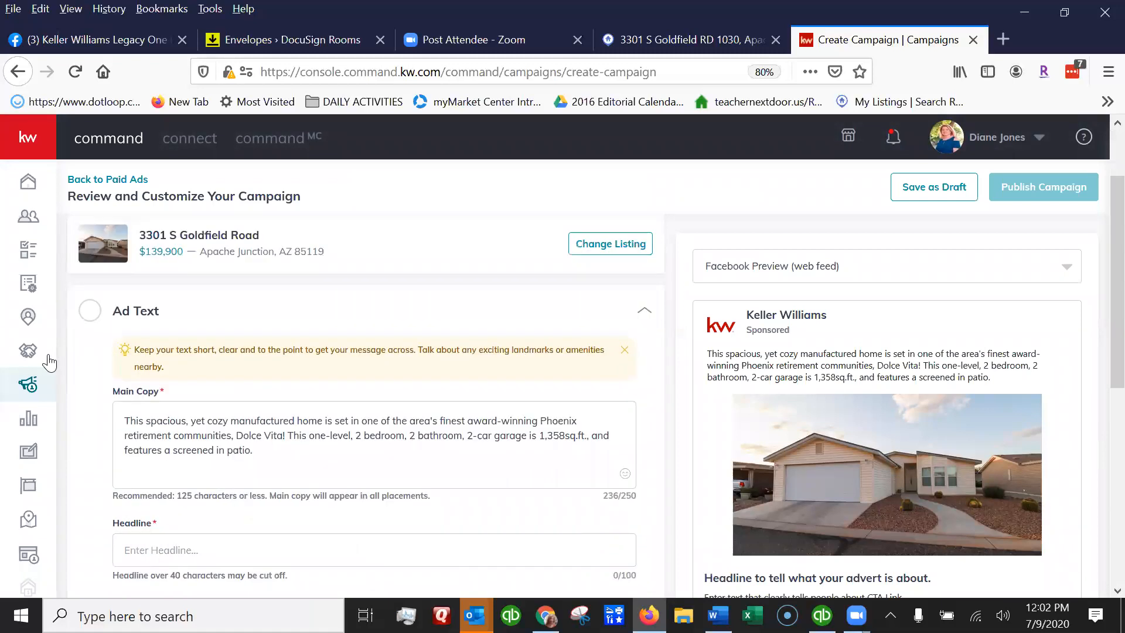
scroll(305, 355, "up", 2)
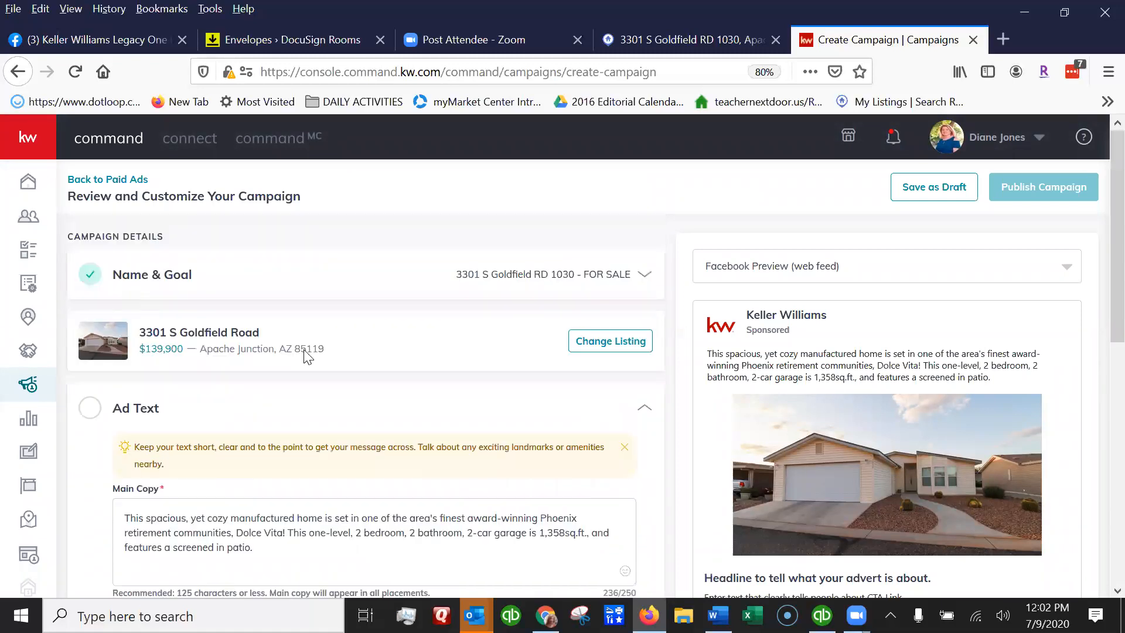
scroll(85, 314, "down", 5)
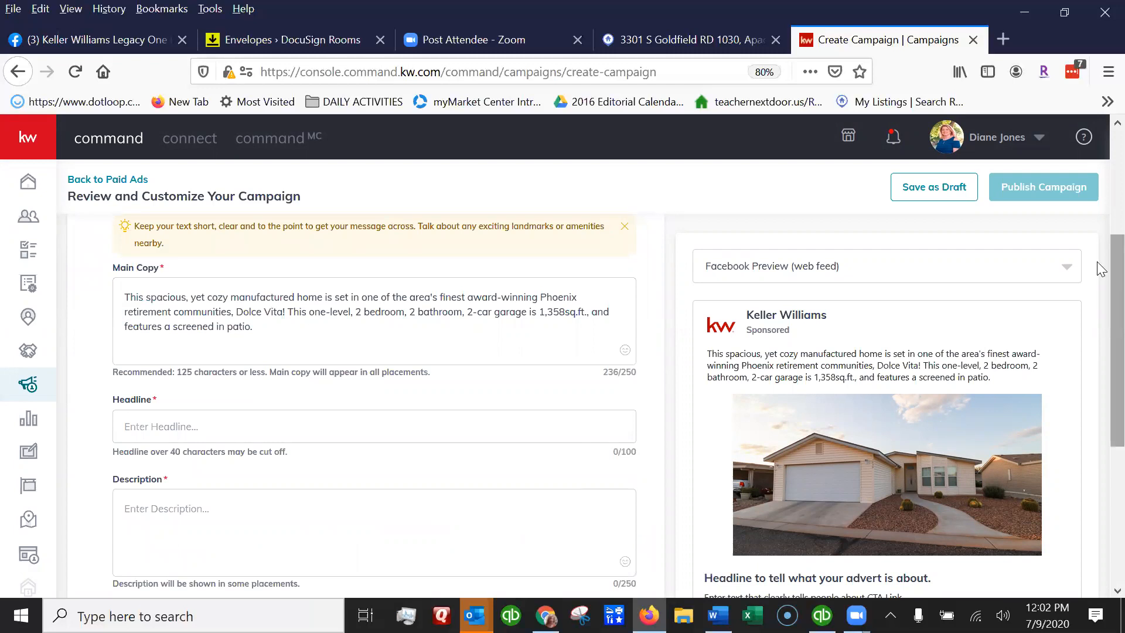
scroll(1100, 318, "down", 2)
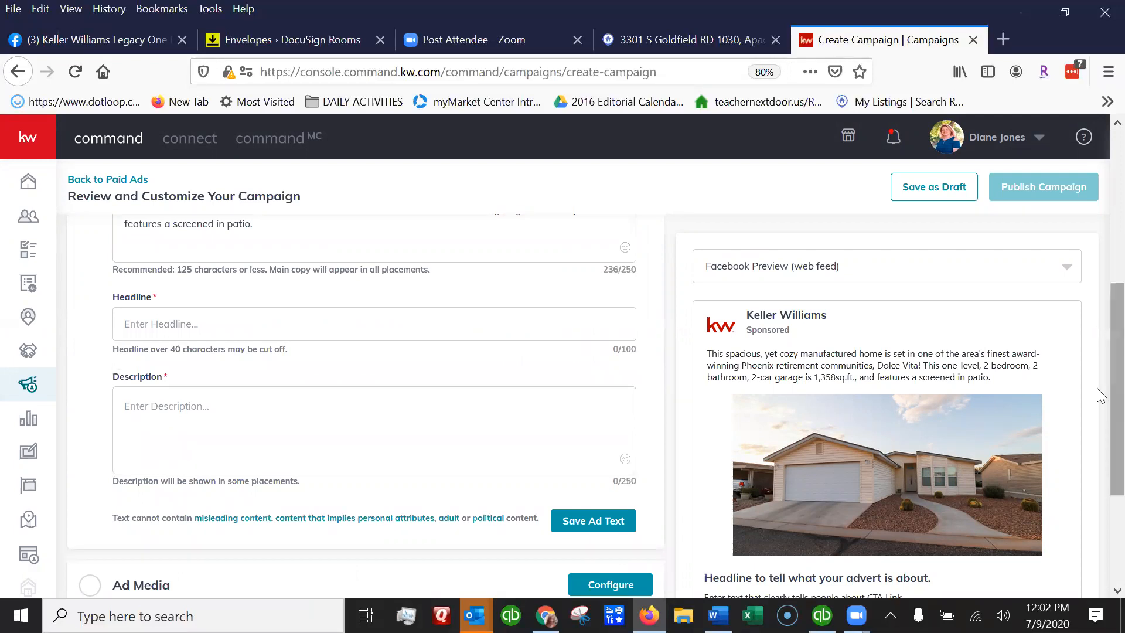
scroll(706, 481, "down", 3)
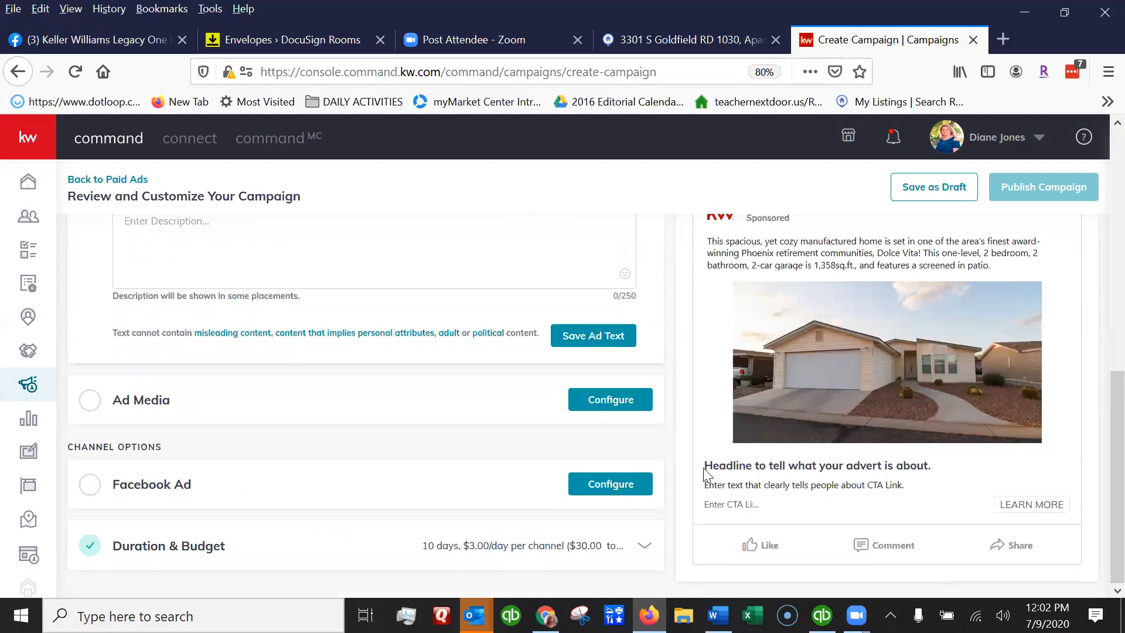
scroll(275, 315, "up", 2)
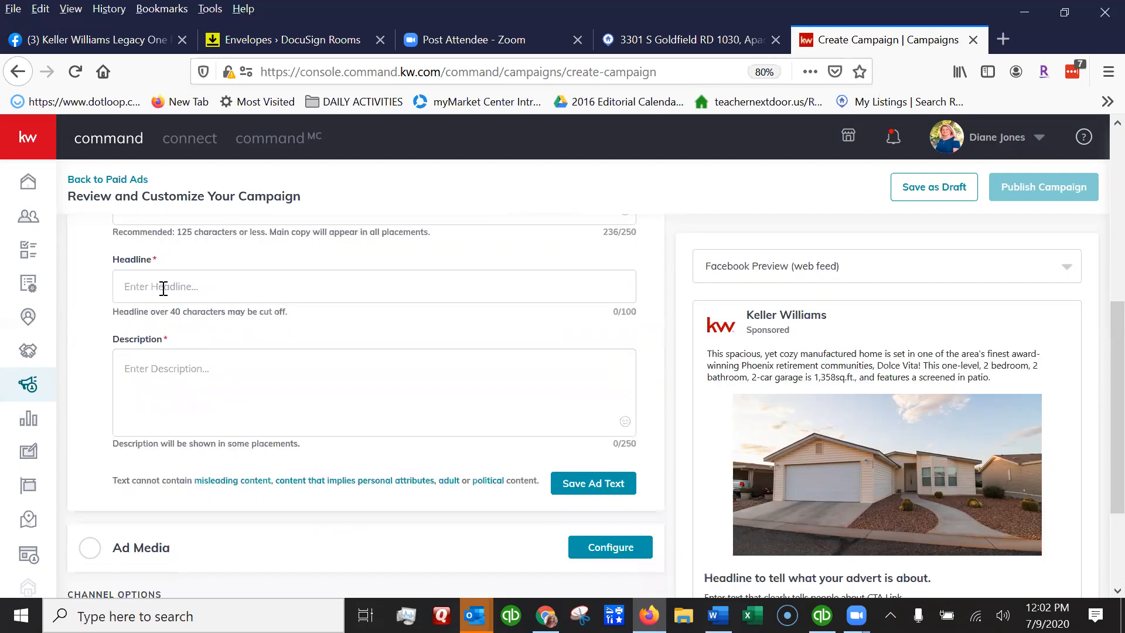
Set the ad headline to "Schedule your in-person or Virtual showing today!"
left_click(163, 288)
type("jSch")
key("BackSpace")
key("BackSpace")
key("BackSpace")
key("BackSpace")
type("Schuedl")
key("BackSpace")
key("BackSpace")
key("BackSpace")
type("edul")
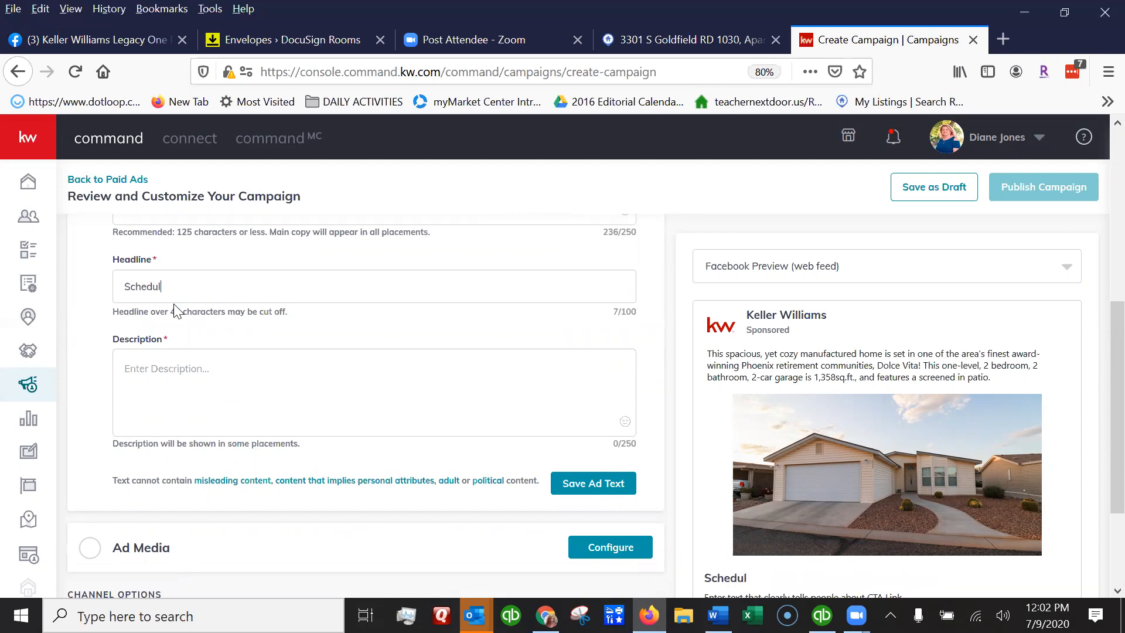
type("e your in-person or Virtual showing today!")
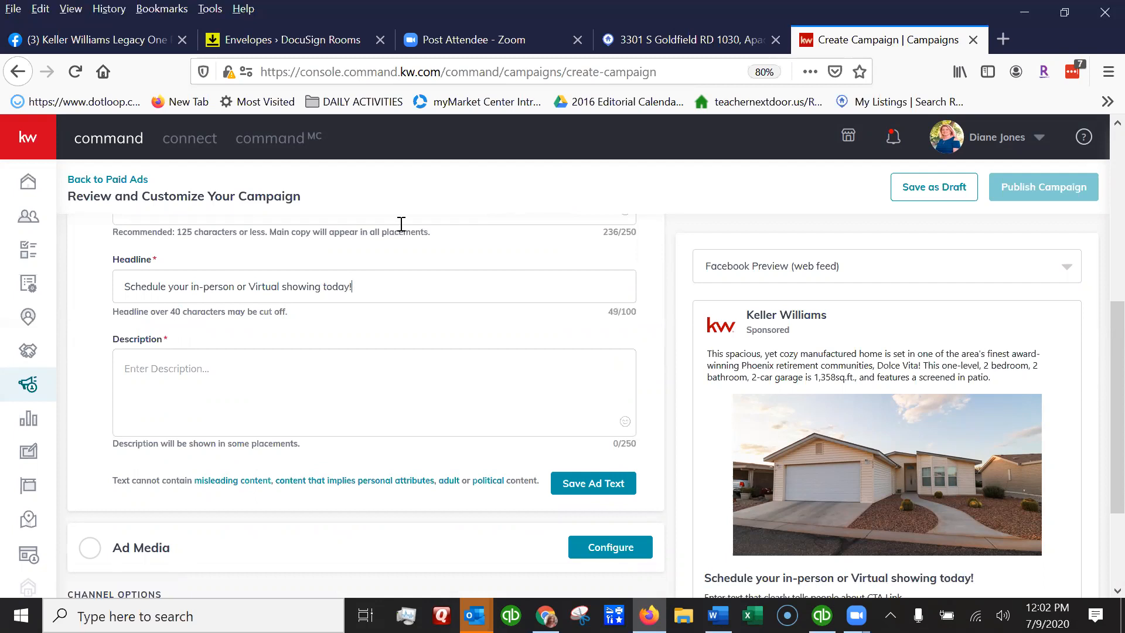
Enter the ad description "Great home in quiet retirement community."
scroll(996, 500, "down", 2)
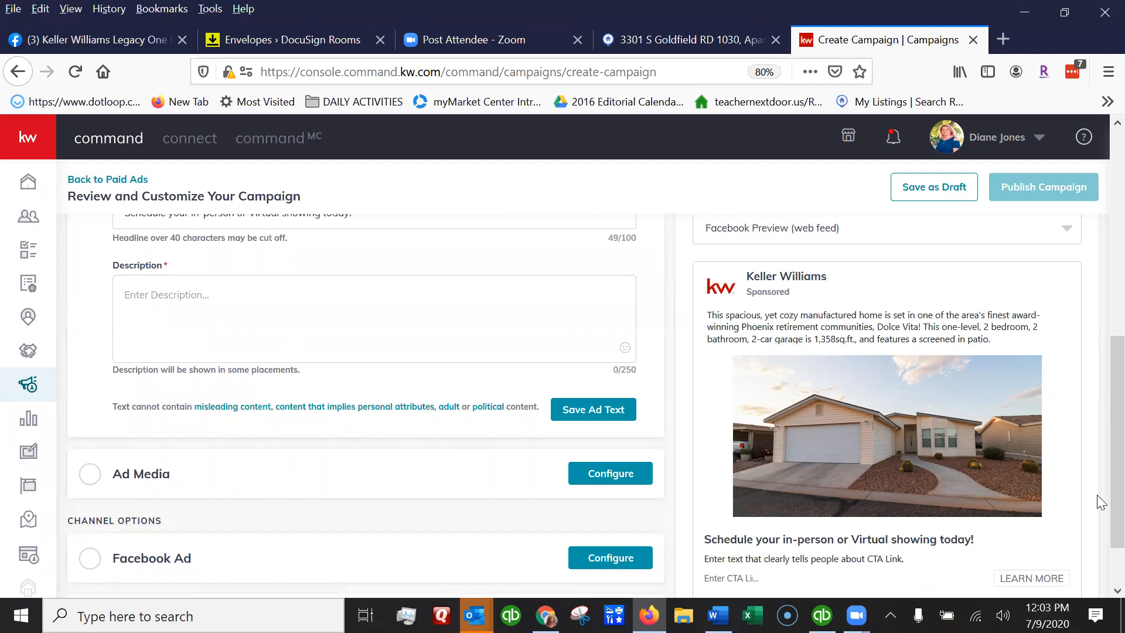
scroll(1081, 408, "down", 2)
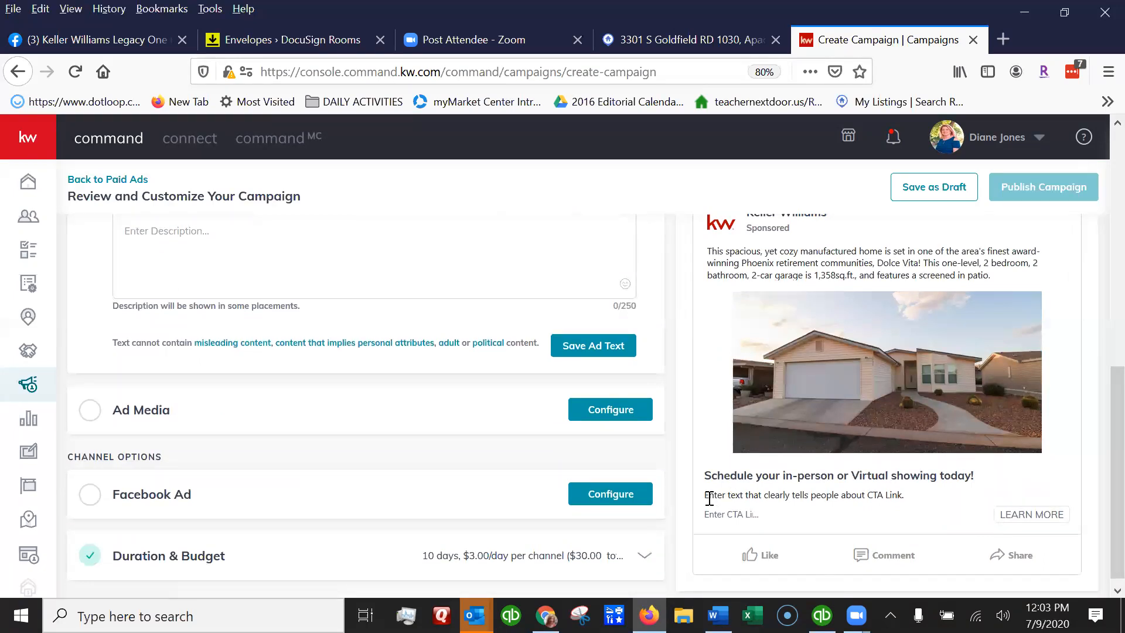
left_click_drag(708, 498, 921, 501)
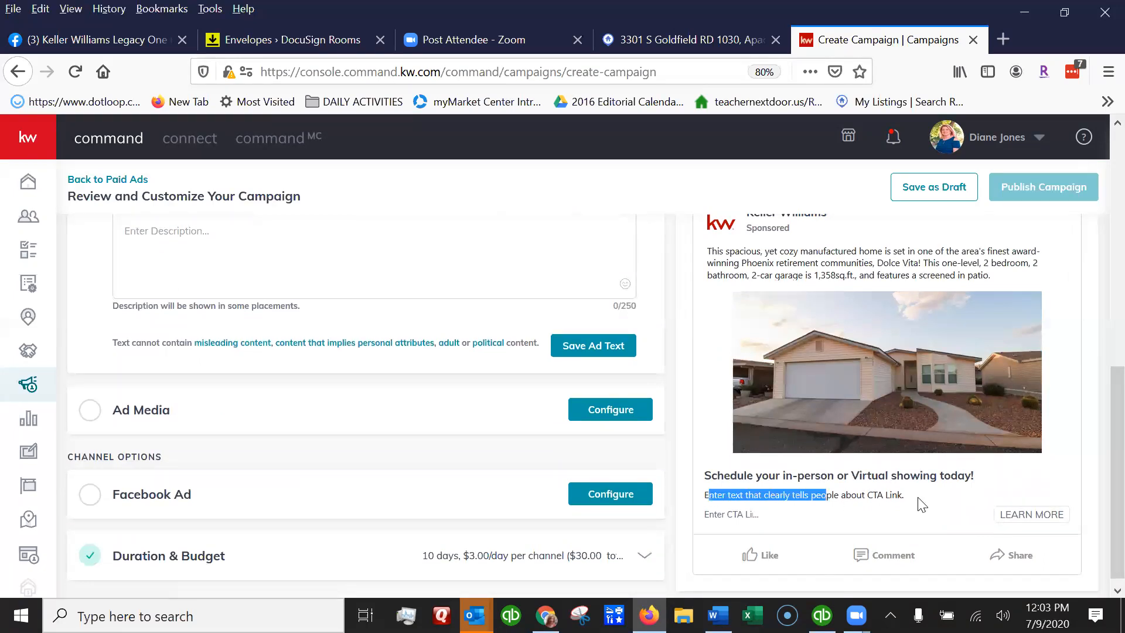
left_click(241, 229)
type("Great")
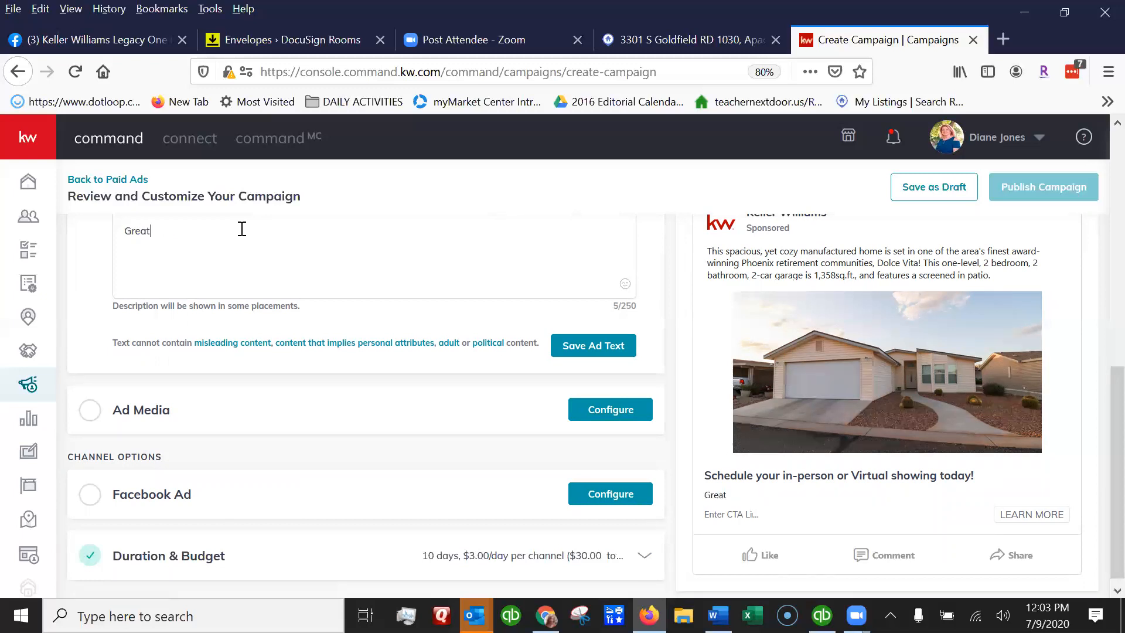
type(" home in quiet ret")
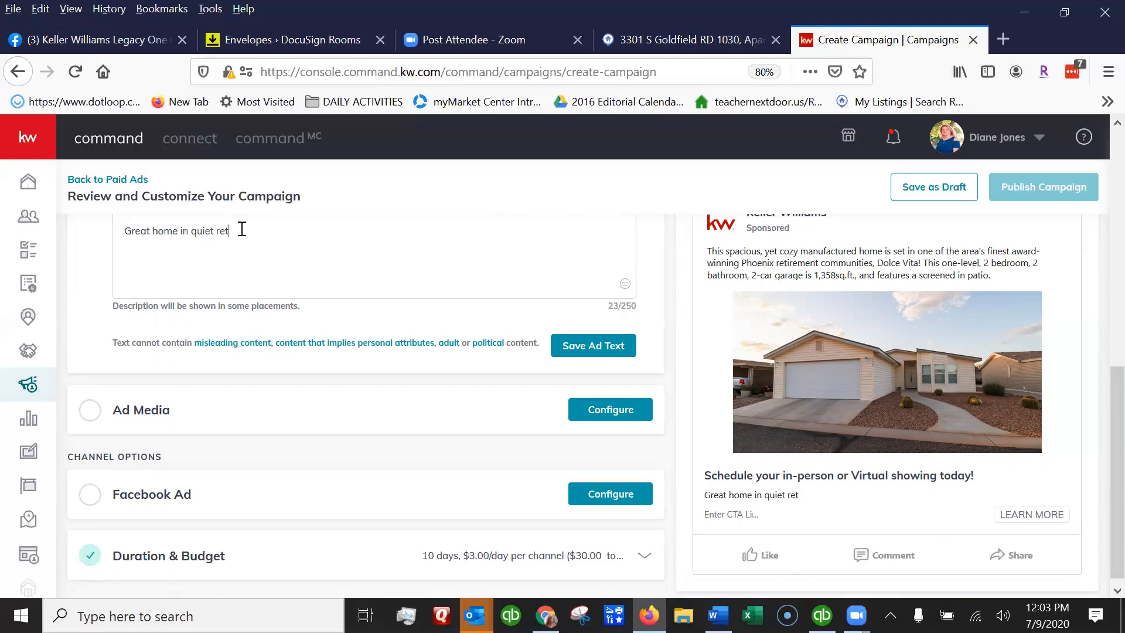
type("irement communi")
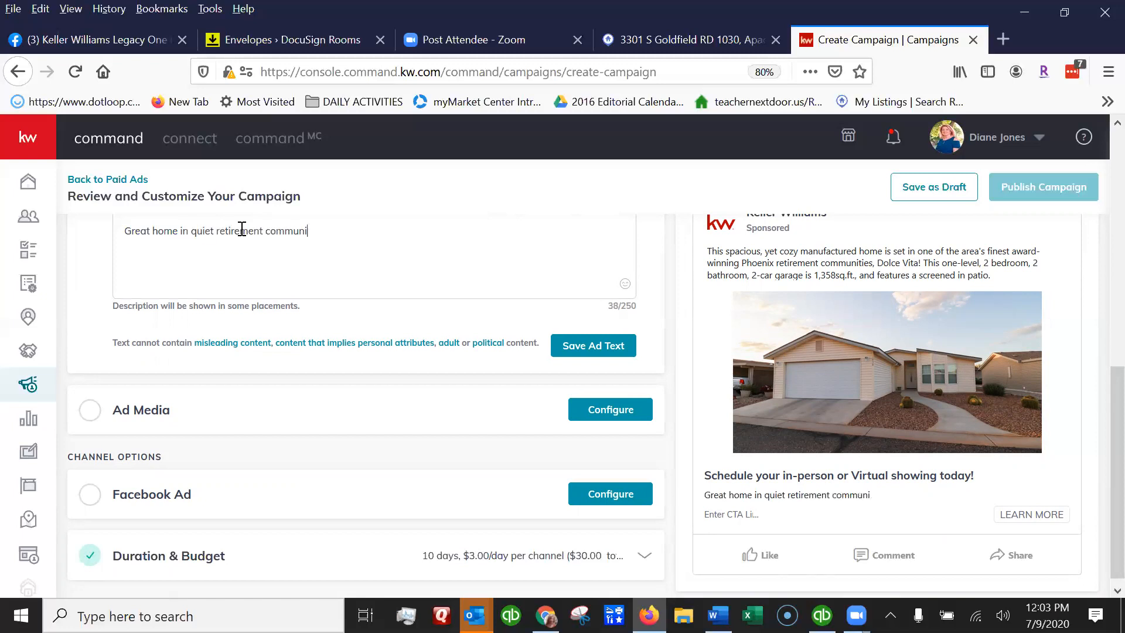
type("ty.")
scroll(351, 378, "down", 1)
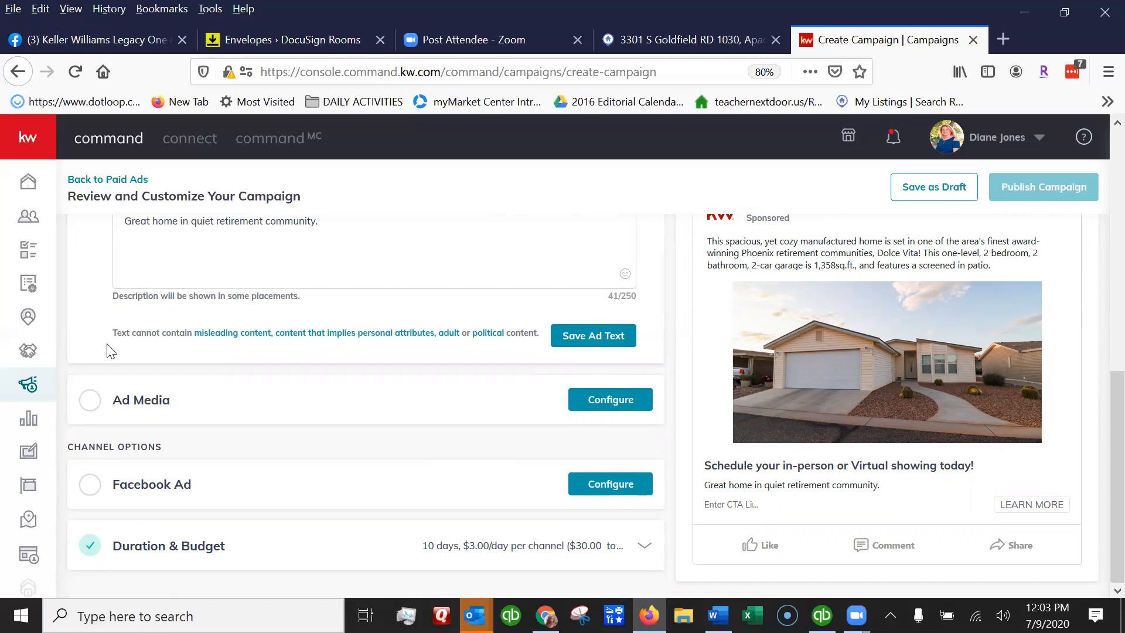
Open the Facebook Ad settings and select the SUNsational Arizona Homes page to display the ad
scroll(116, 352, "down", 3)
scroll(115, 353, "up", 4)
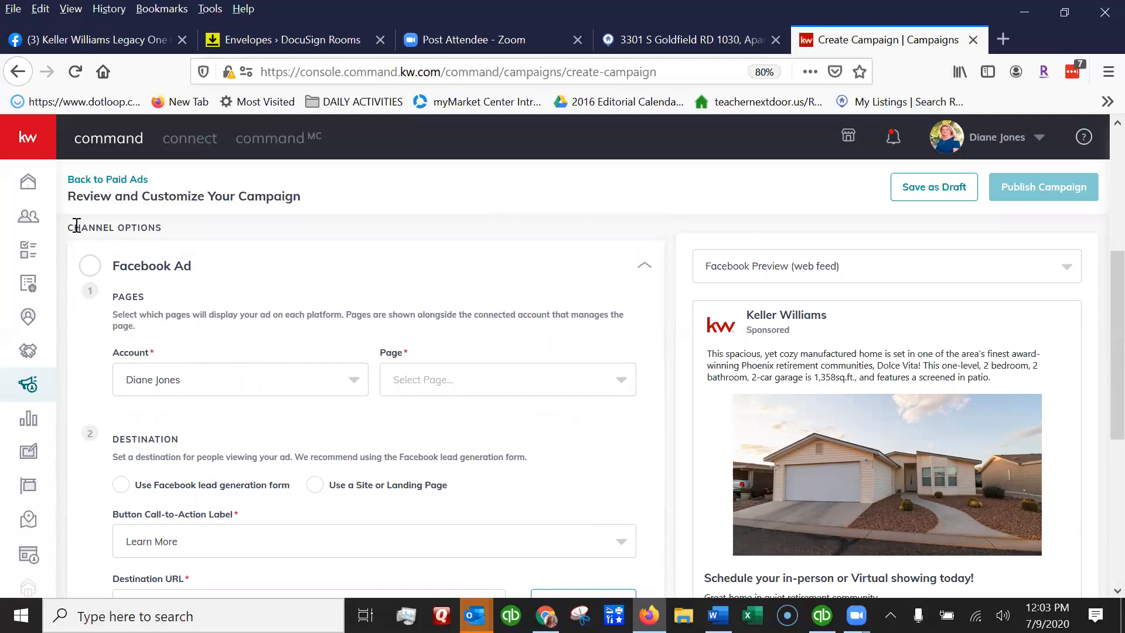
scroll(175, 270, "up", 2)
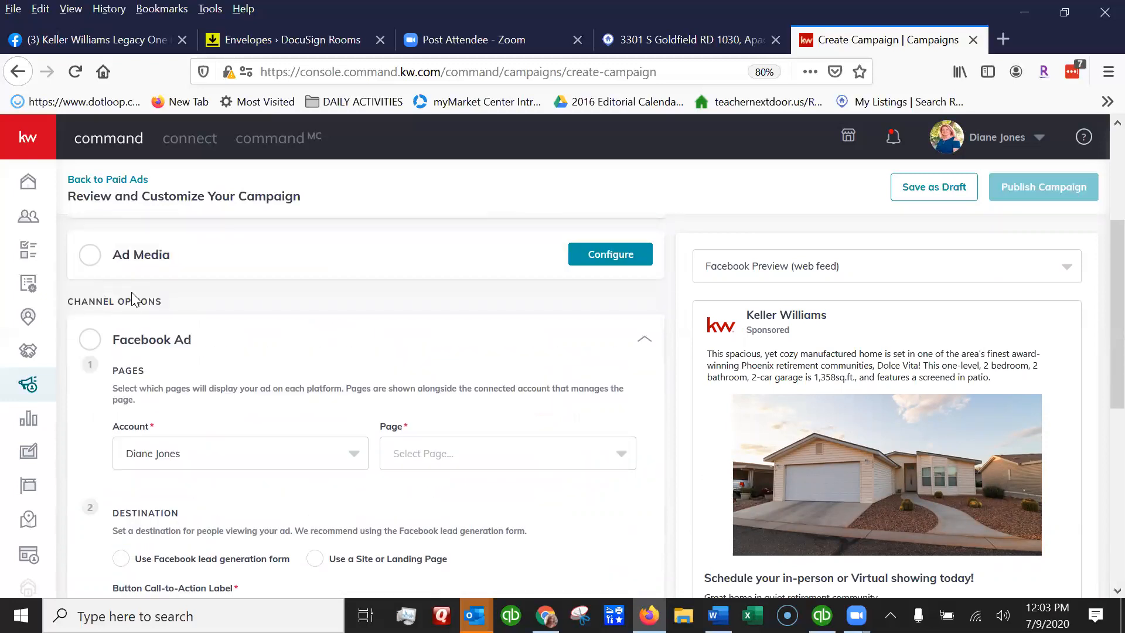
scroll(193, 294, "down", 2)
scroll(342, 514, "up", 2)
left_click(625, 461)
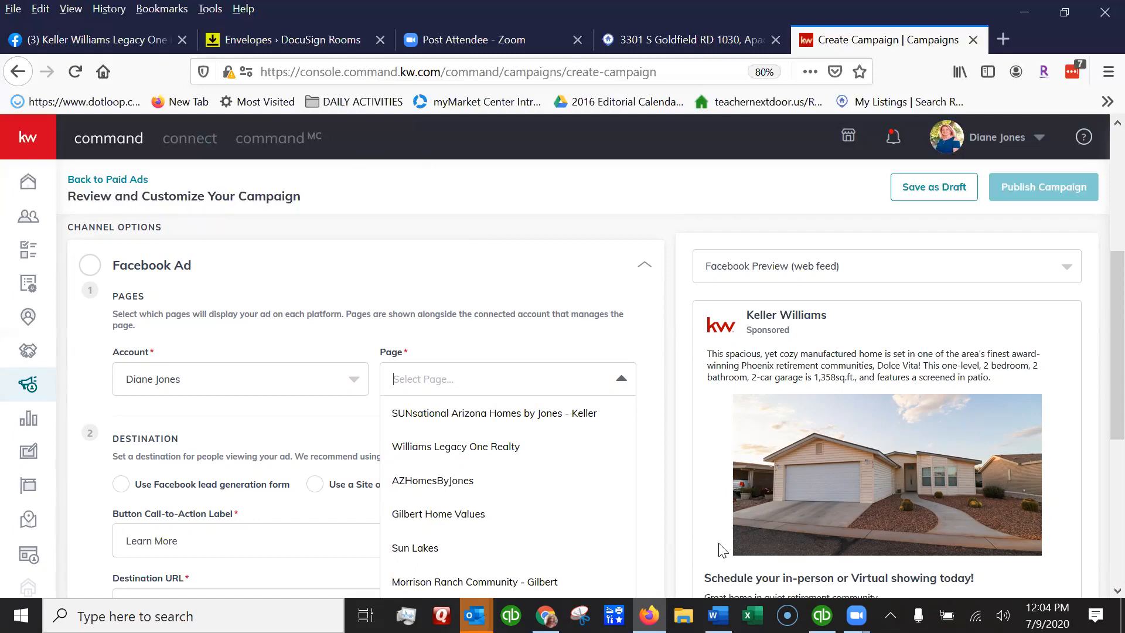
left_click(745, 485)
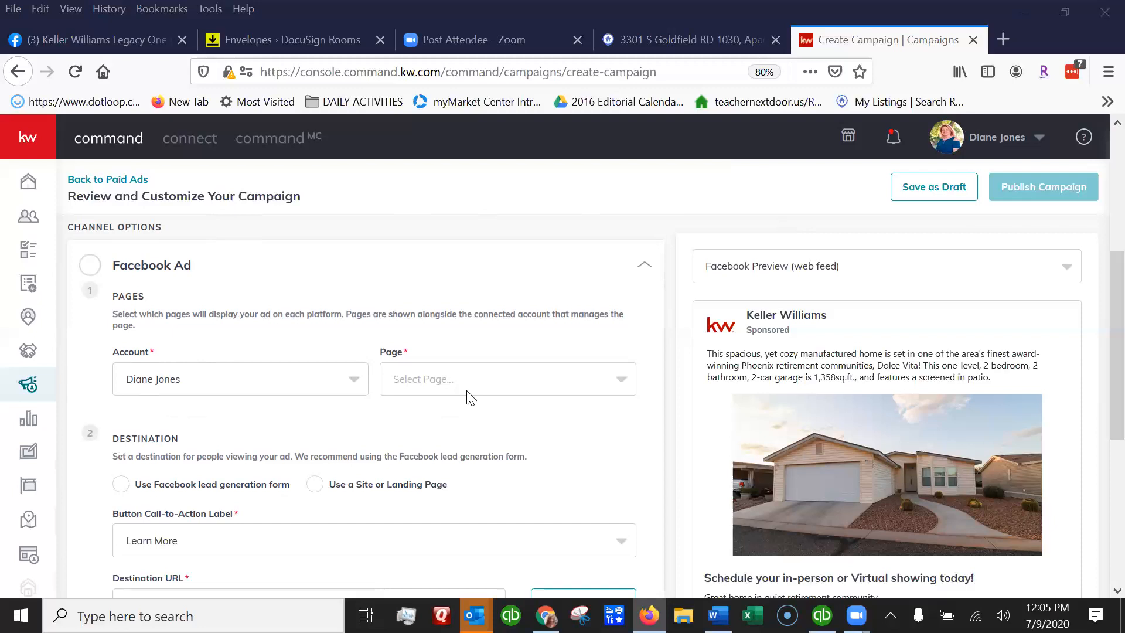
left_click(621, 380)
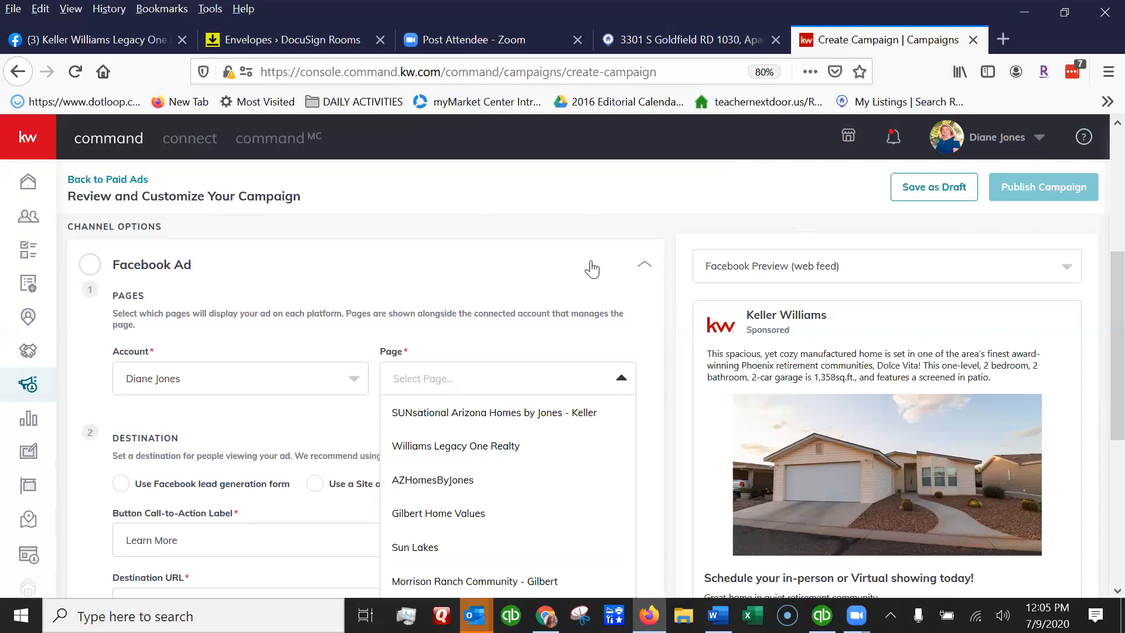
scroll(583, 284, "down", 4)
scroll(580, 351, "up", 3)
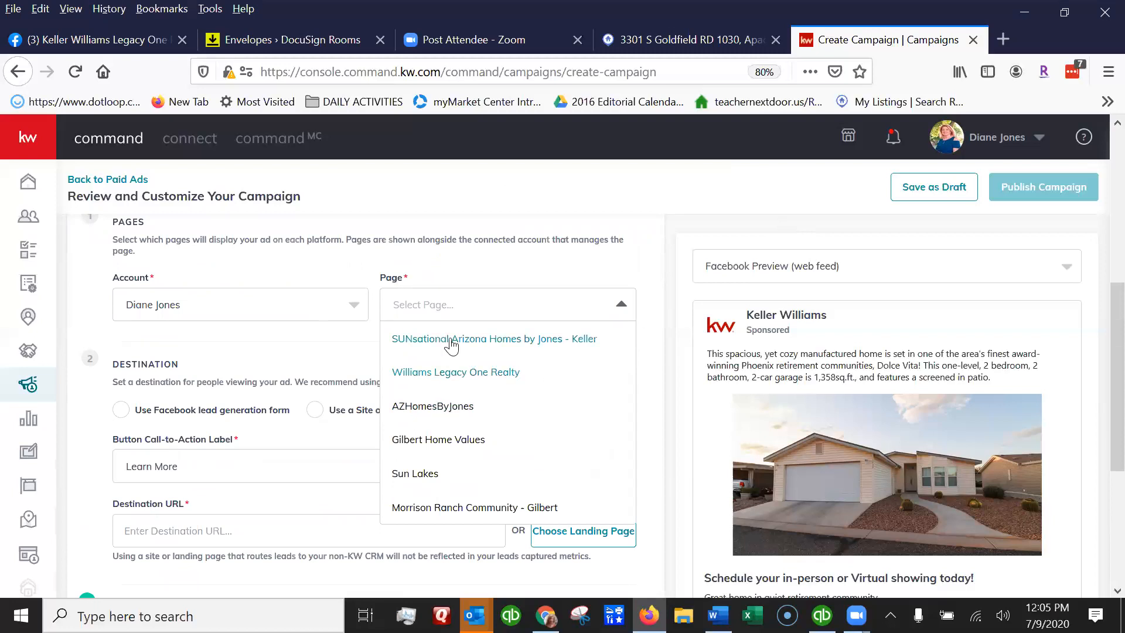
left_click(454, 340)
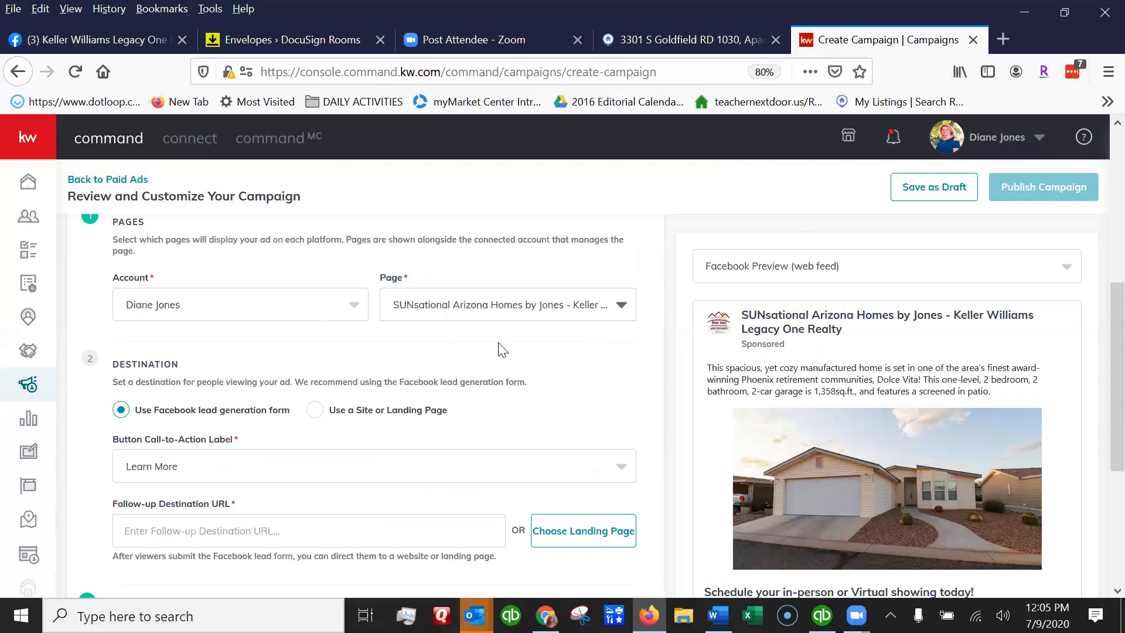
Keep Learn More as the call-to-action label and choose a landing page as the follow-up destination URL
scroll(120, 331, "down", 2)
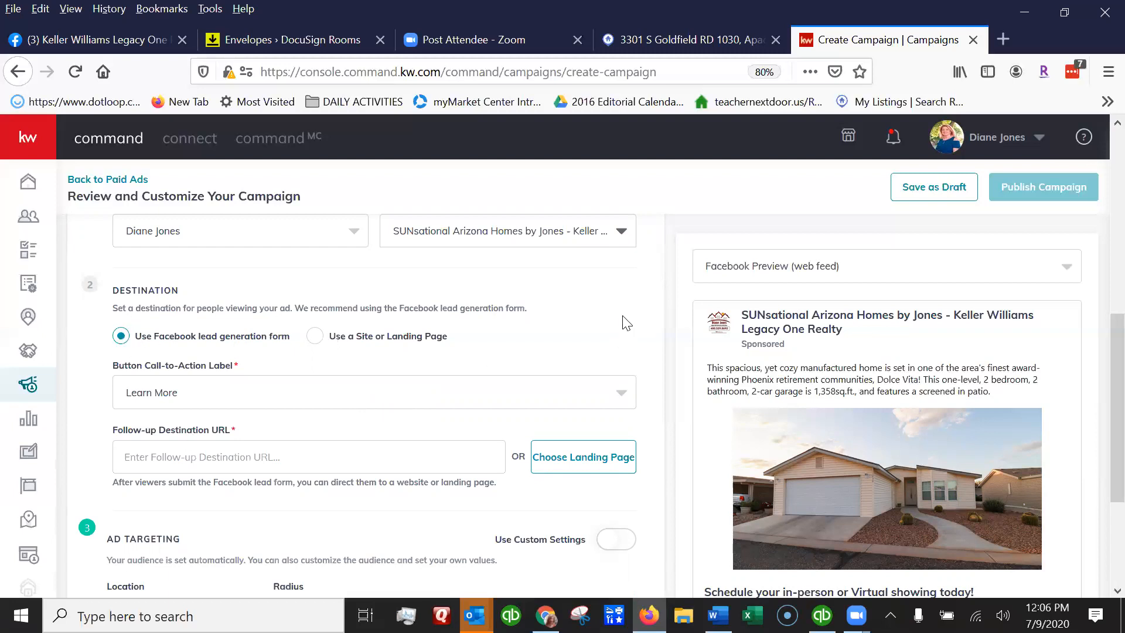
scroll(117, 282, "down", 3)
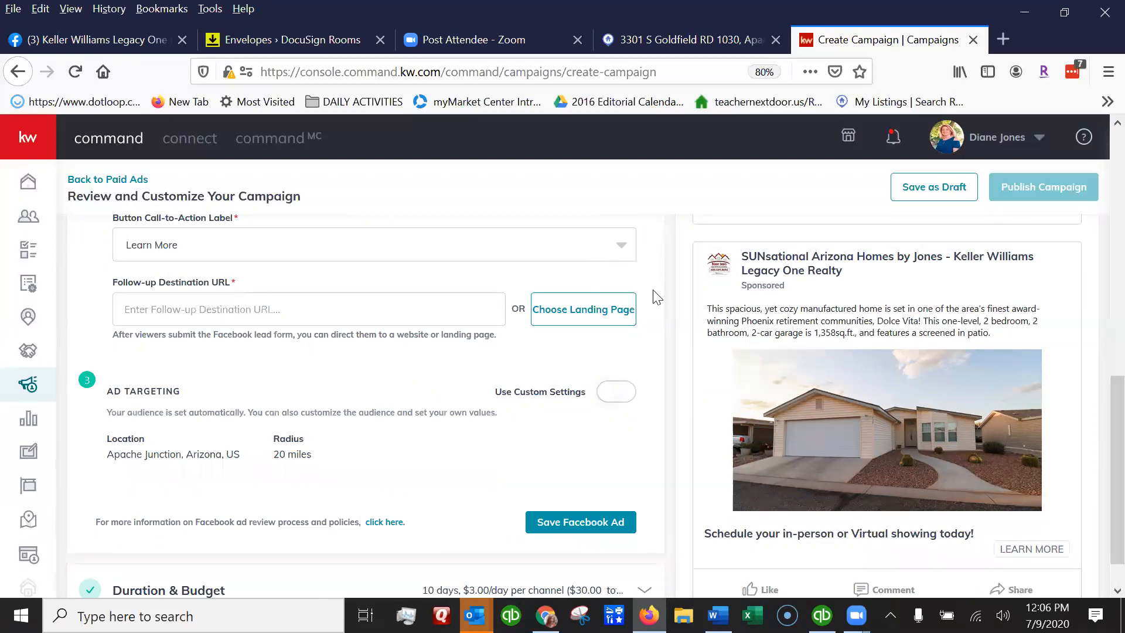
left_click(621, 246)
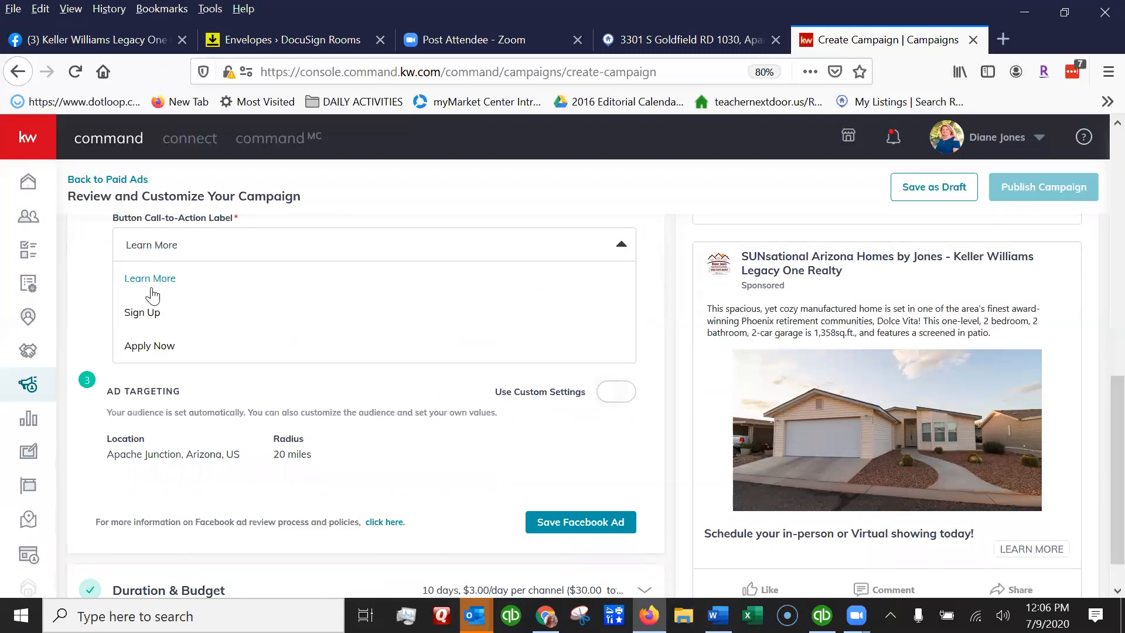
left_click(390, 397)
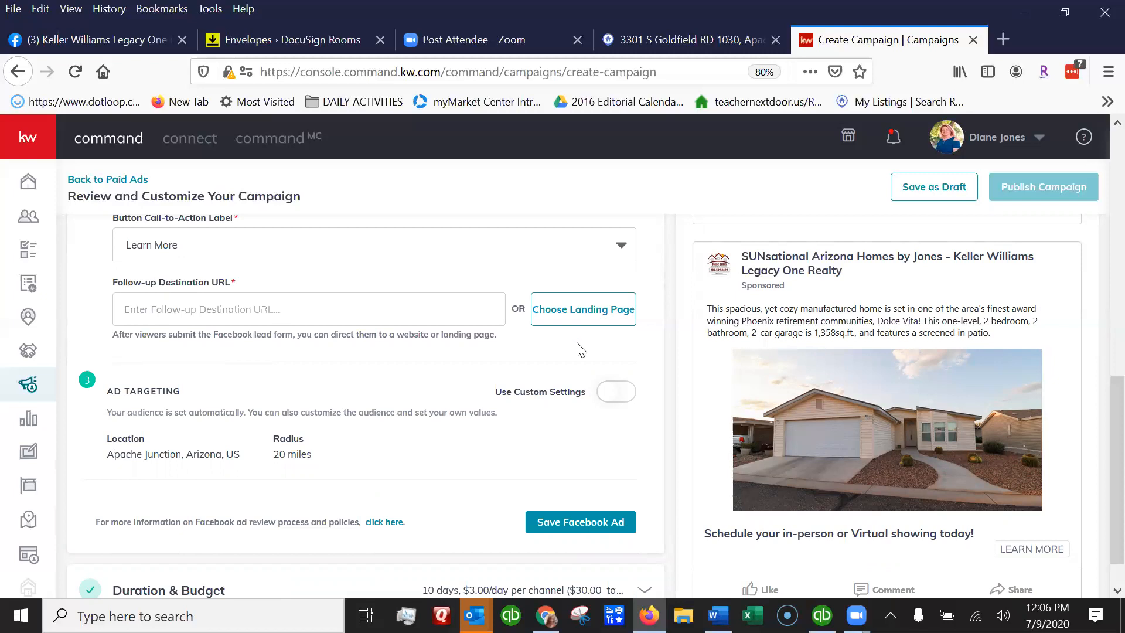
left_click(584, 313)
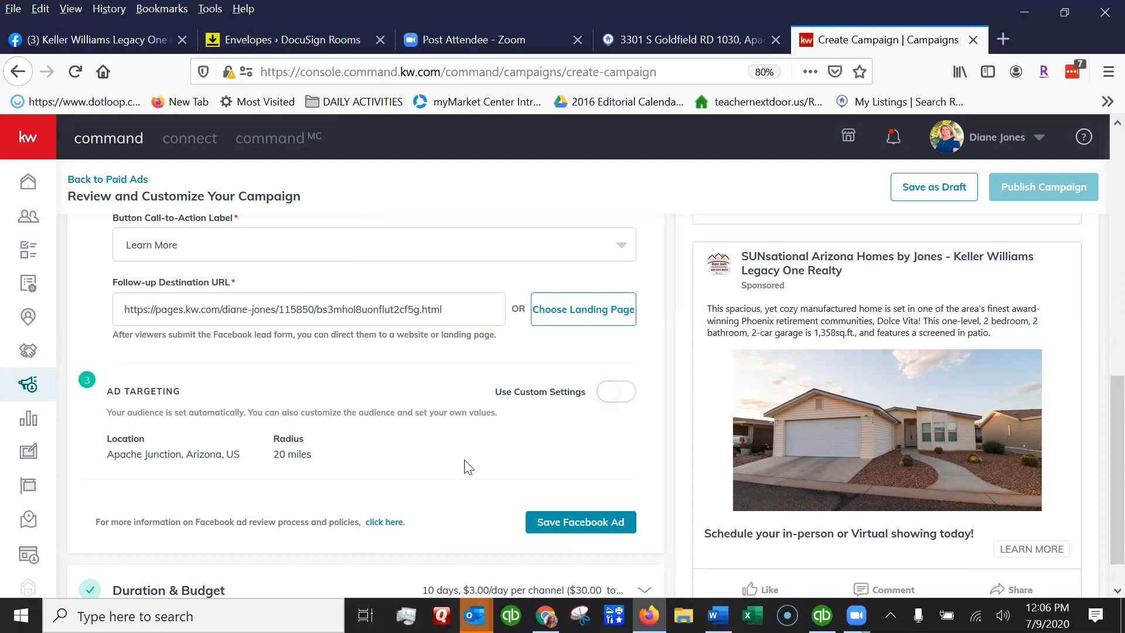
Enable custom settings for the ad targeting and set the custom audience location to Tacoma, Washington
scroll(394, 373, "down", 1)
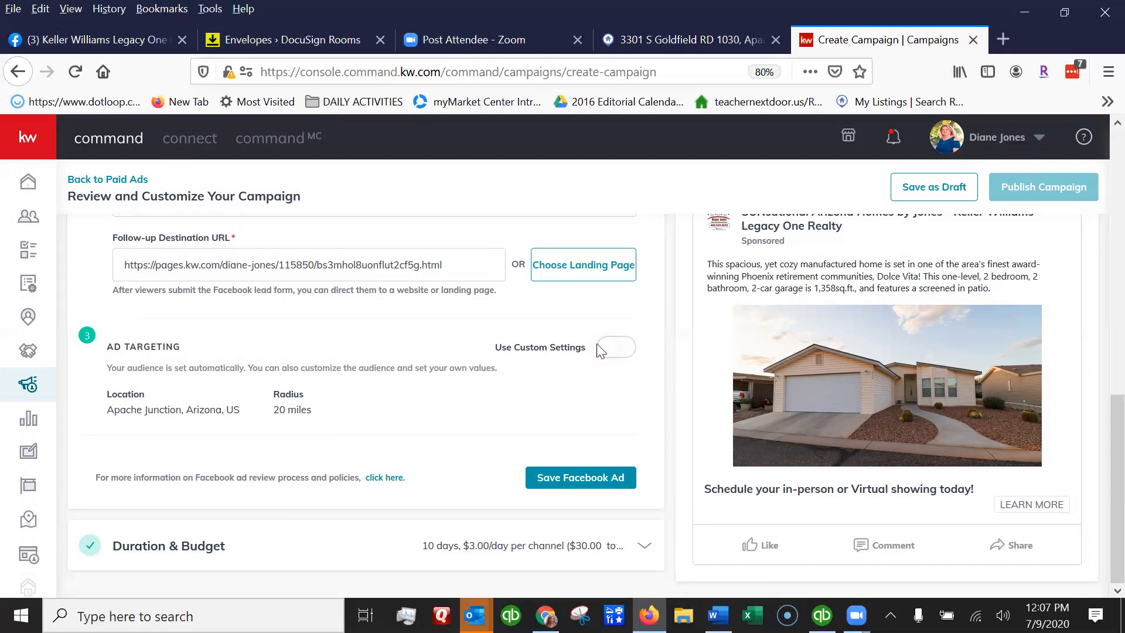
left_click(611, 355)
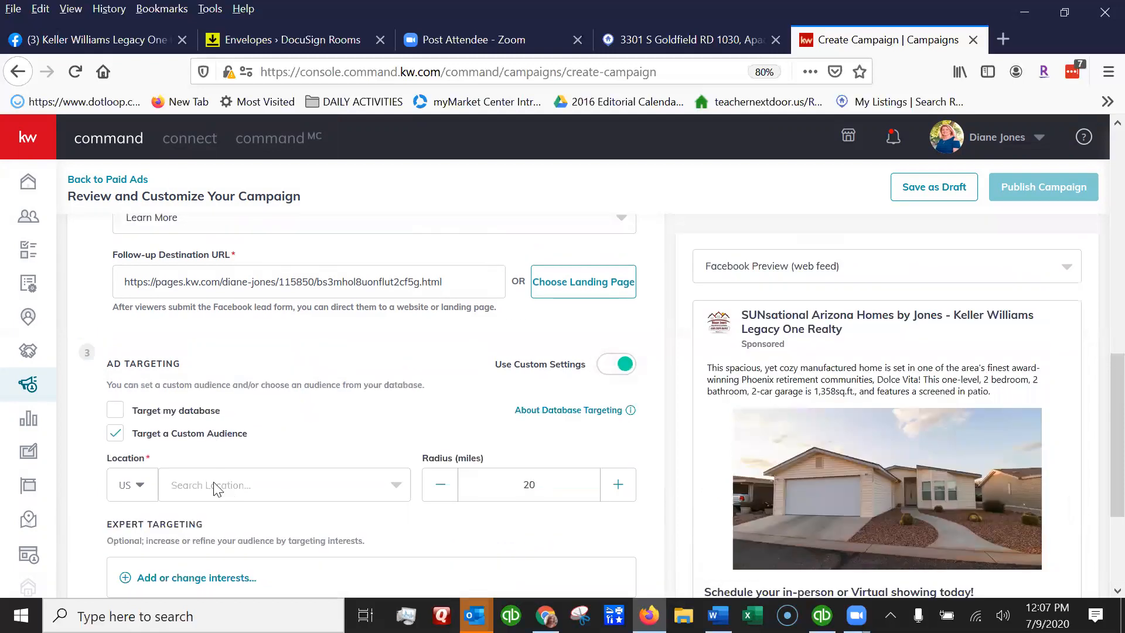
left_click(217, 485)
type("Tacoma, Washington")
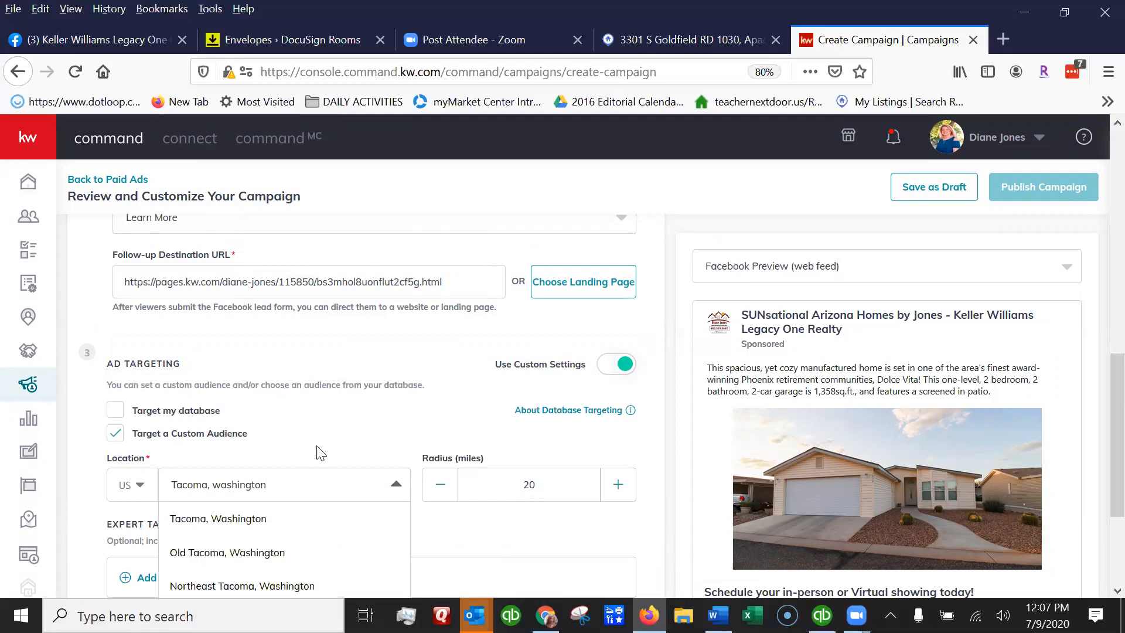
left_click(232, 518)
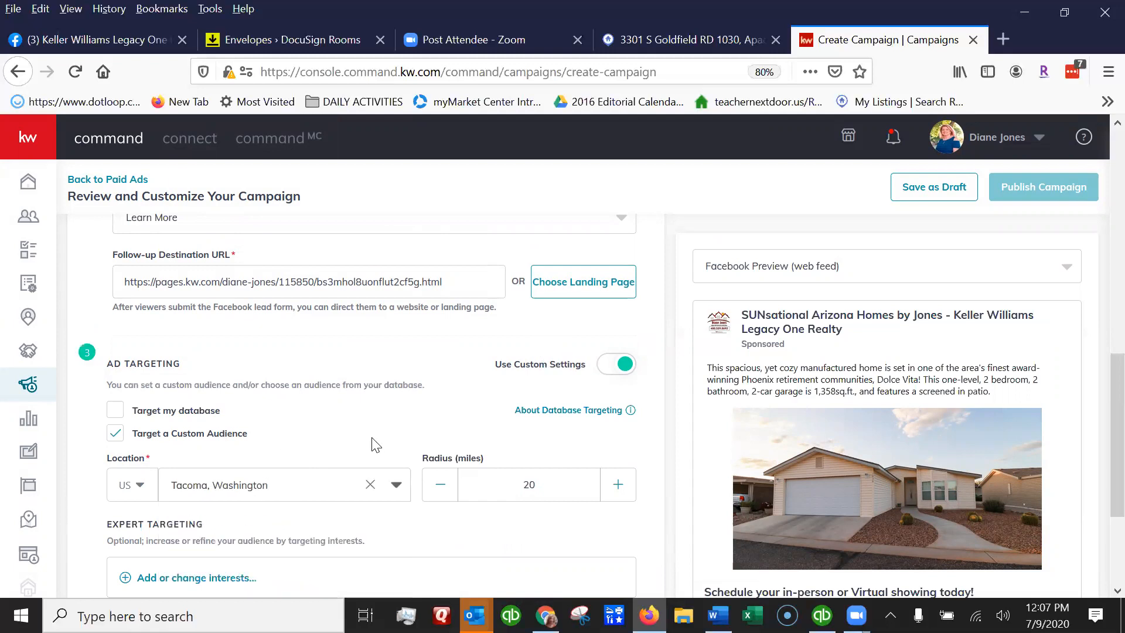
Examine the interests available under Expert Targeting for Facebook Ads, then close the list without choosing any
scroll(1101, 437, "down", 3)
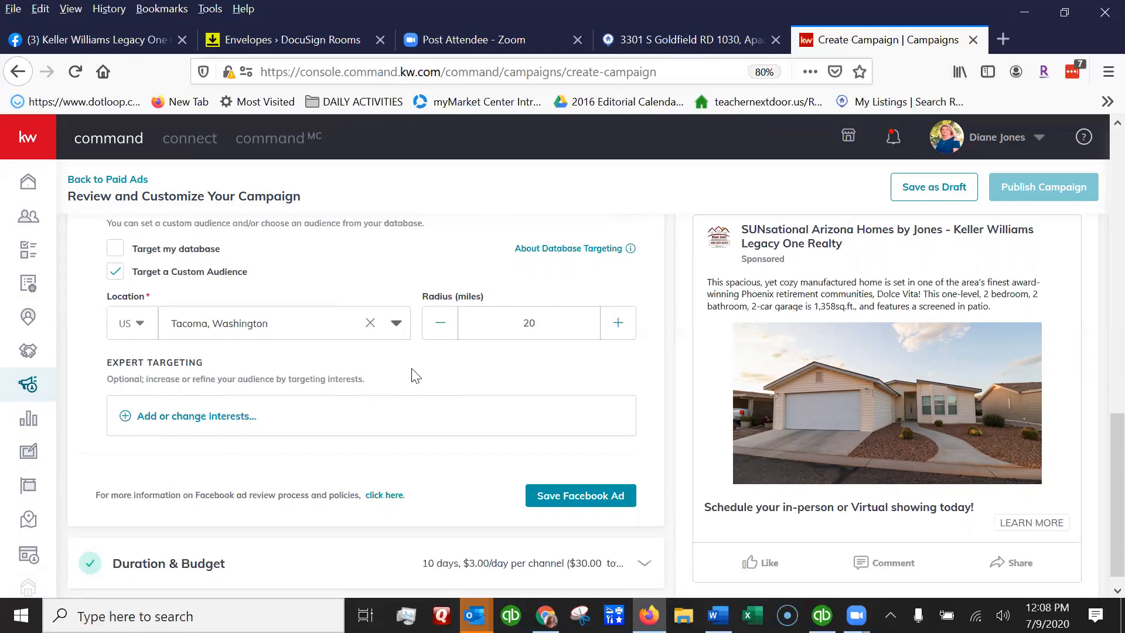
left_click(179, 420)
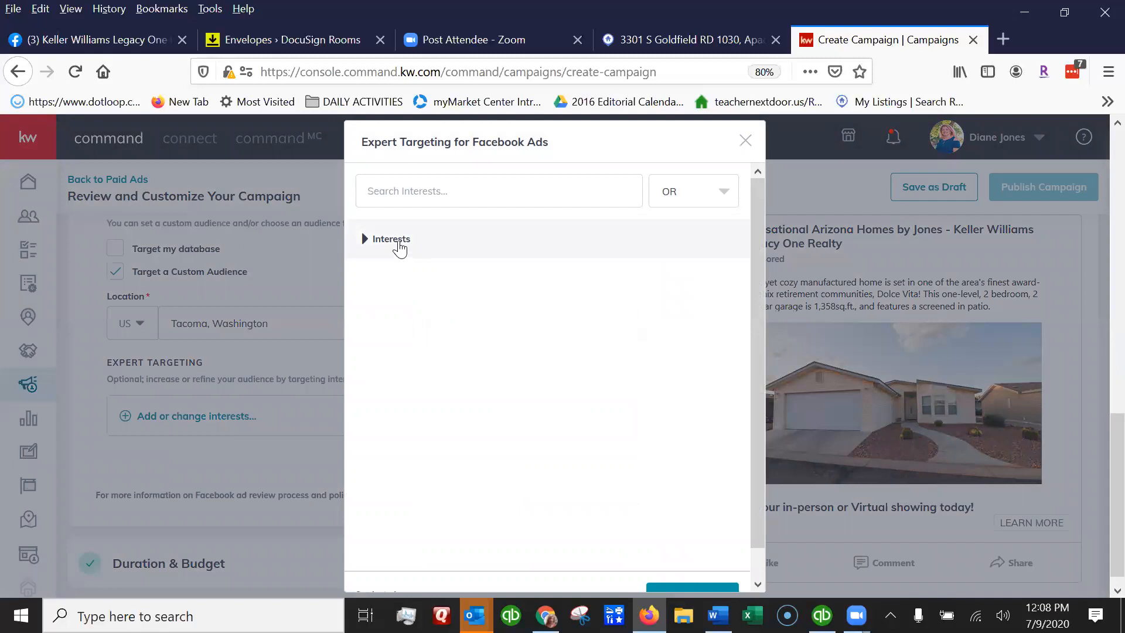
left_click(392, 240)
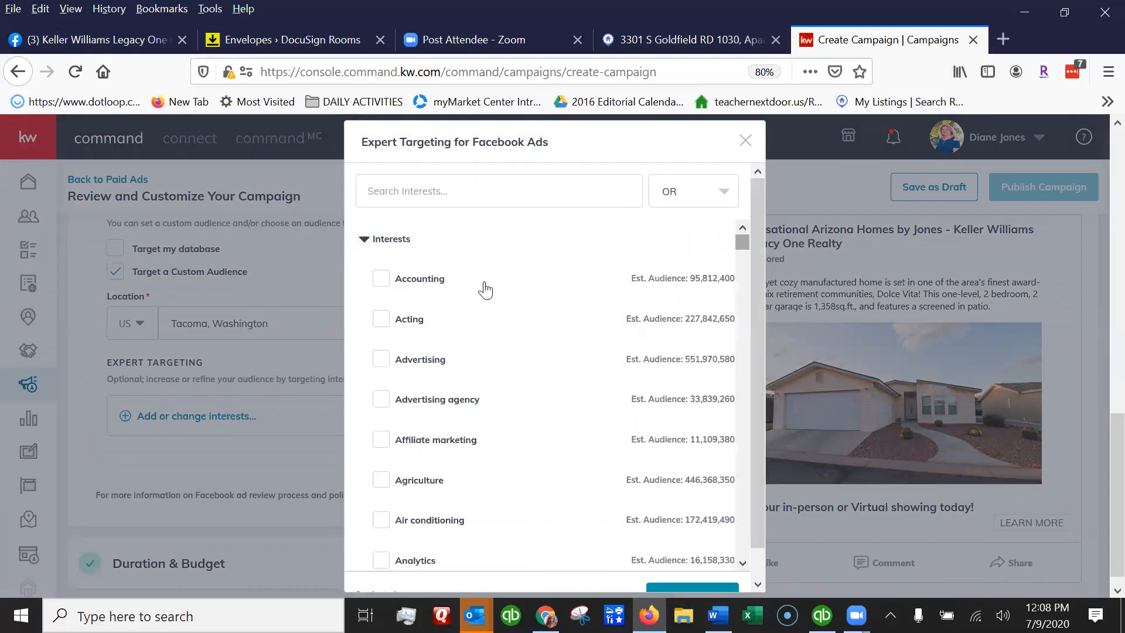
left_click_drag(744, 240, 527, 219)
left_click(745, 141)
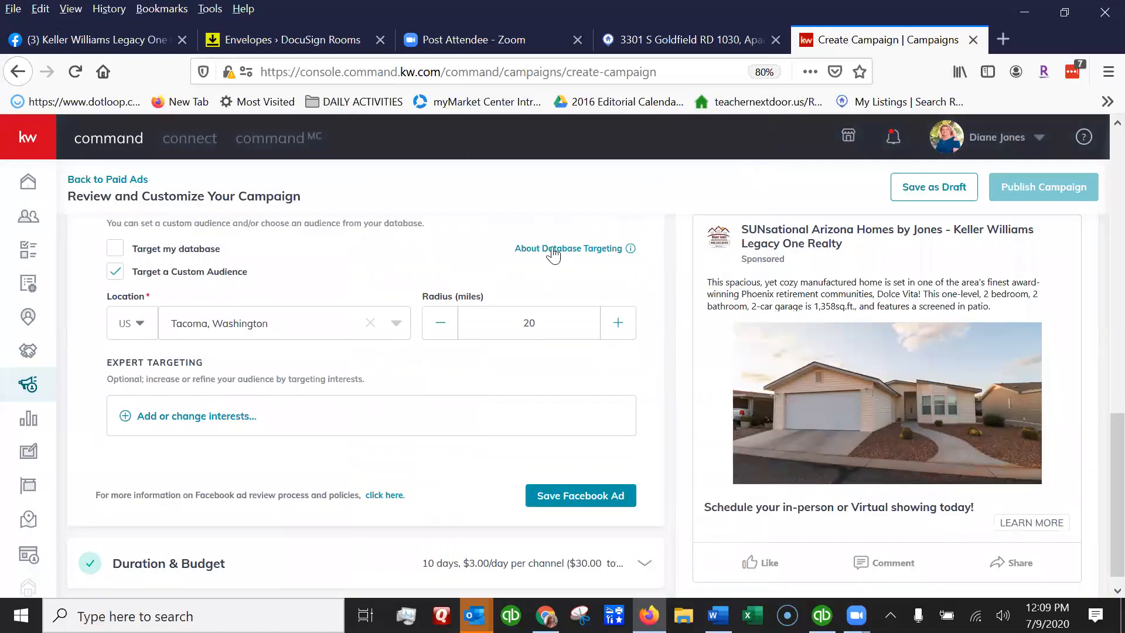
left_click(115, 251)
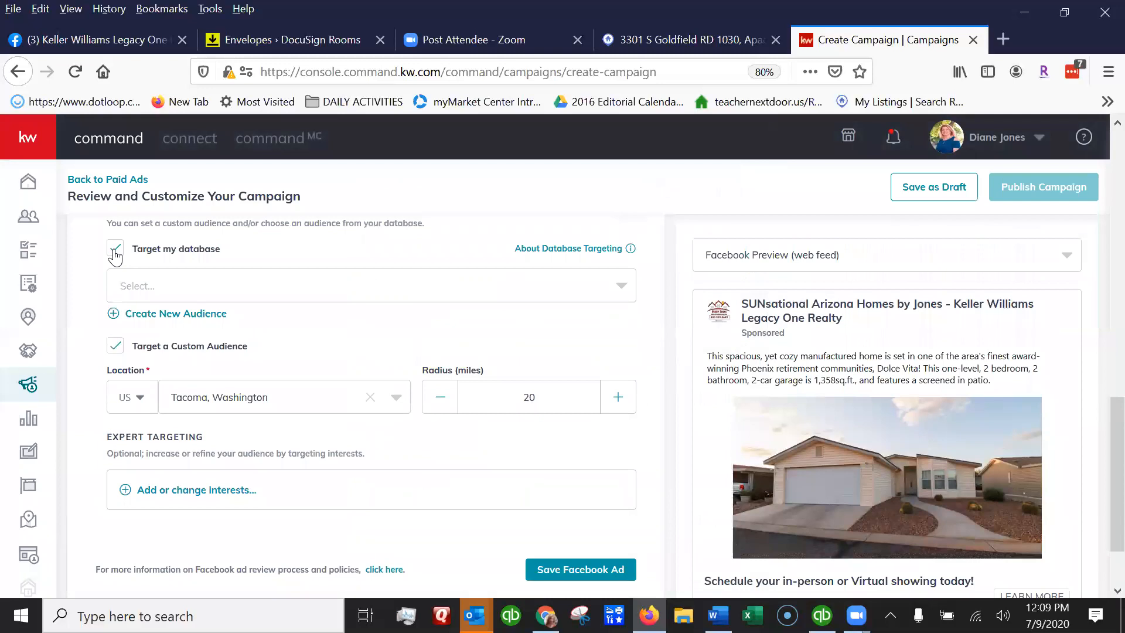
left_click(155, 314)
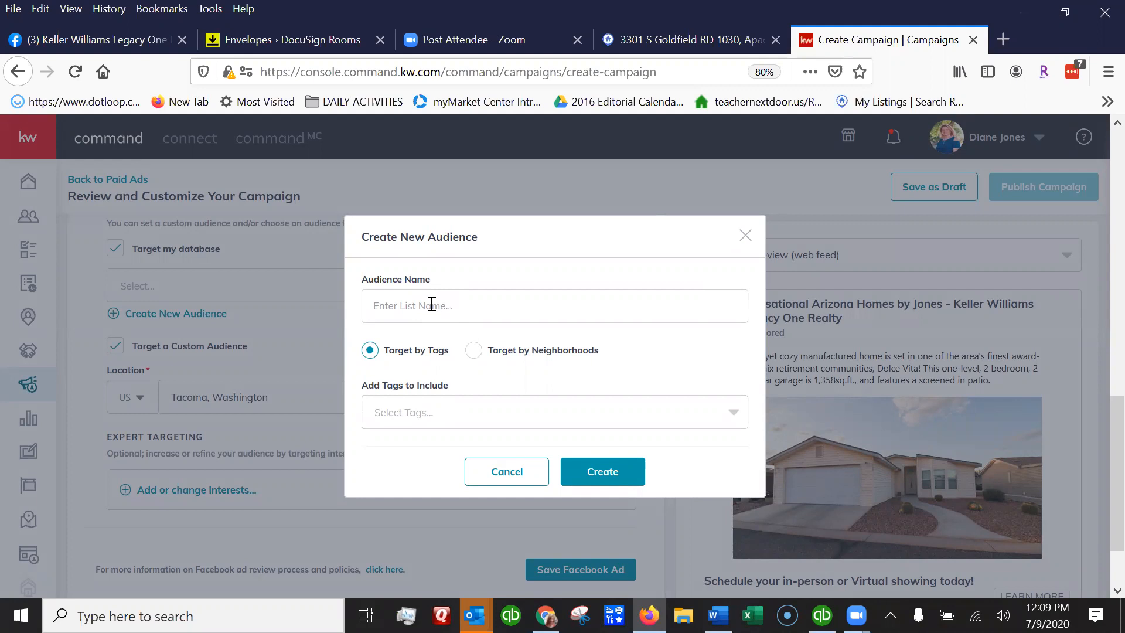
left_click(745, 235)
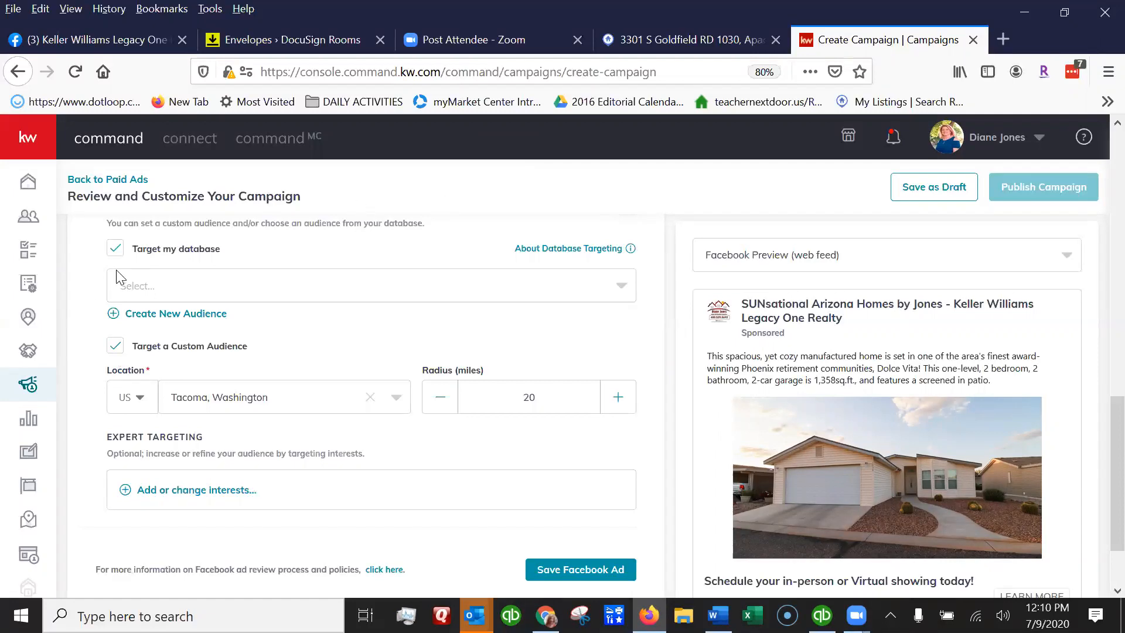
left_click(368, 252)
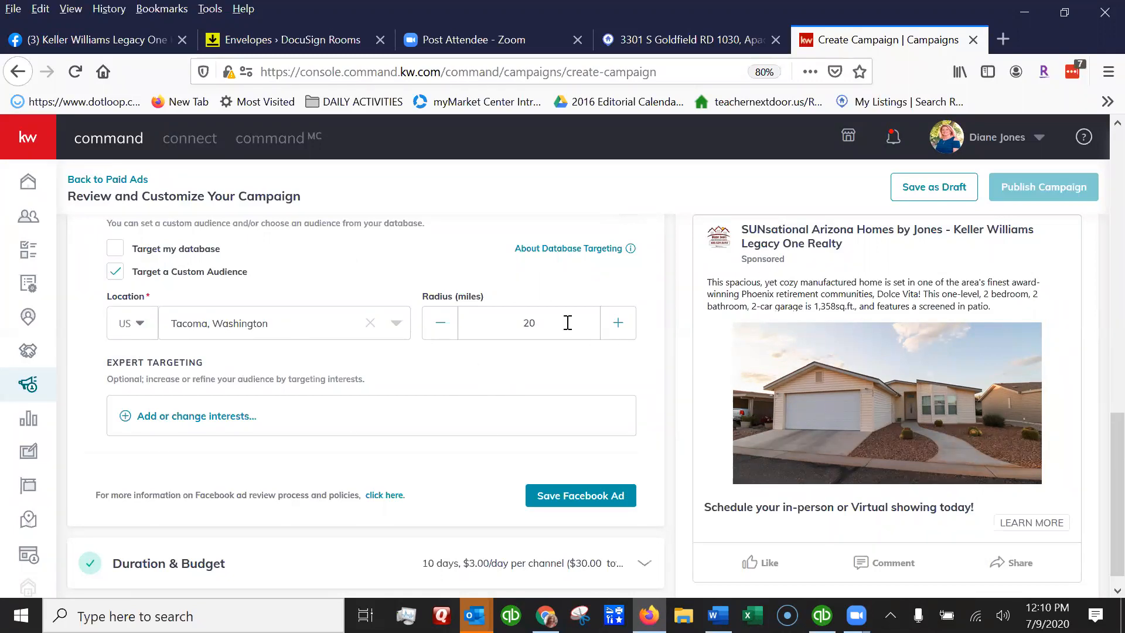
Add the listing's enclosed patio photo with the dining table to the ad media, cropped to Wide (1.91:1)
scroll(510, 371, "down", 1)
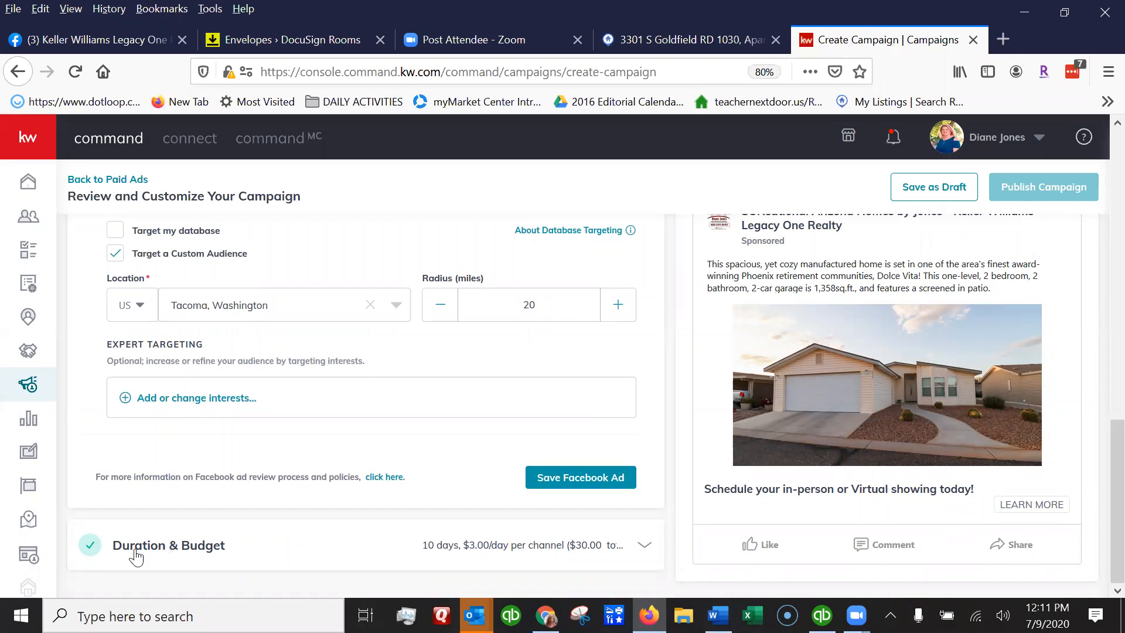
scroll(369, 404, "up", 10)
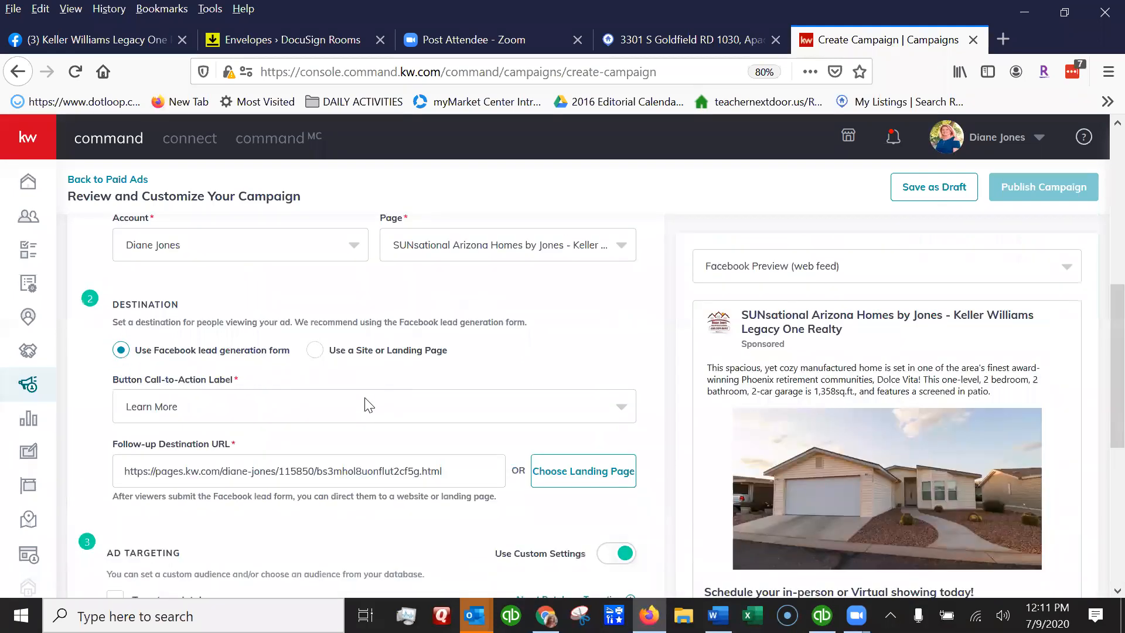
left_click(92, 349)
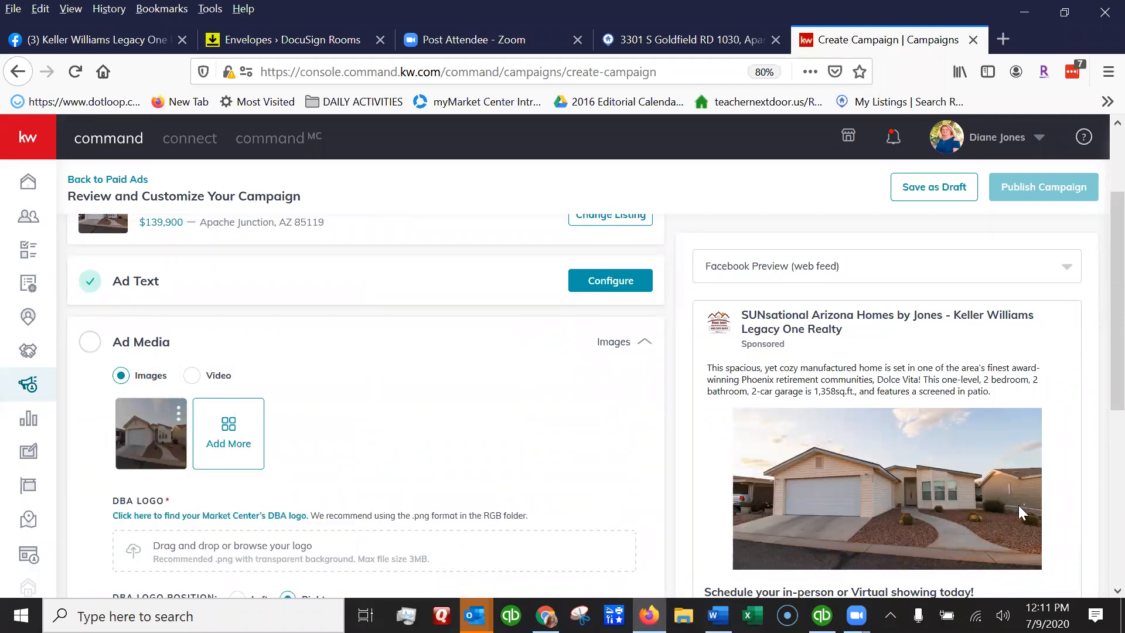
scroll(1097, 323, "down", 2)
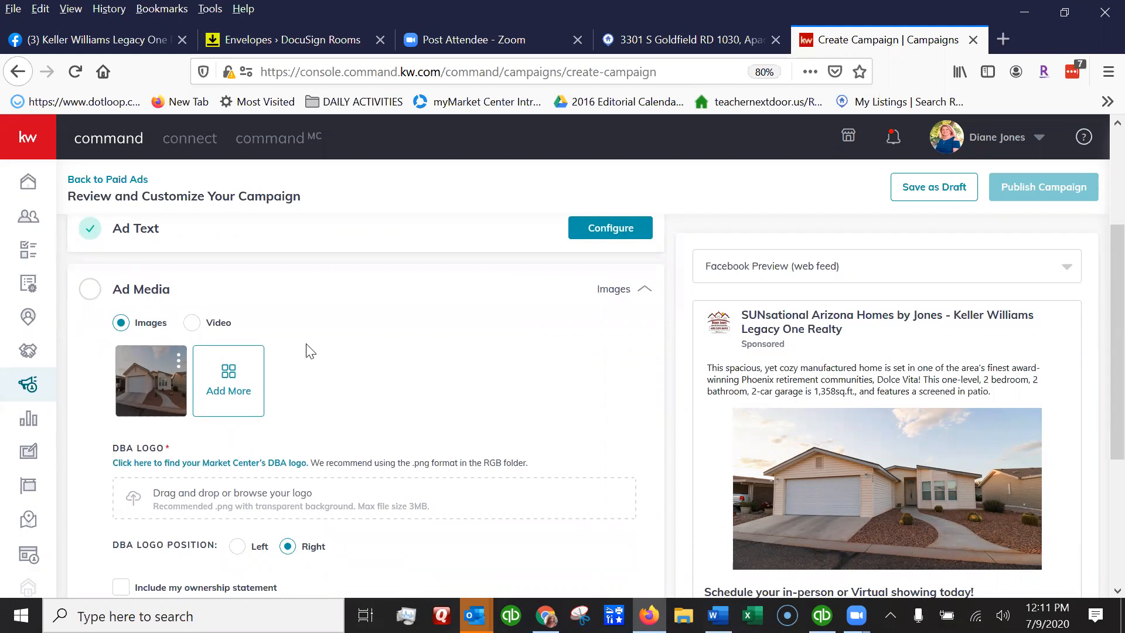
left_click(229, 378)
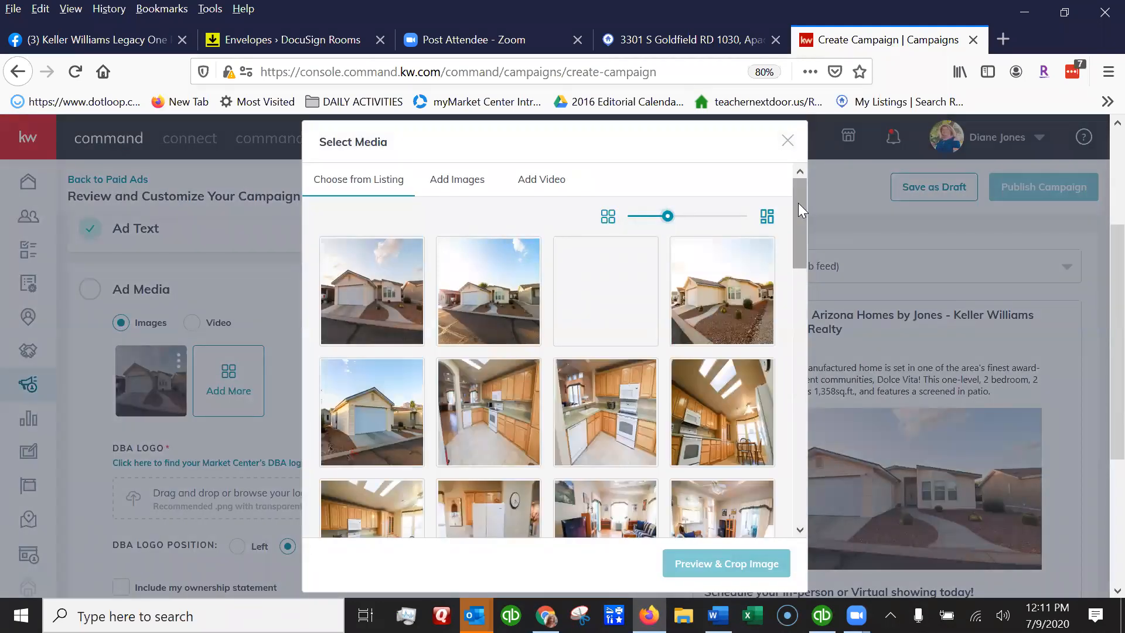
left_click_drag(798, 202, 800, 405)
left_click(389, 318)
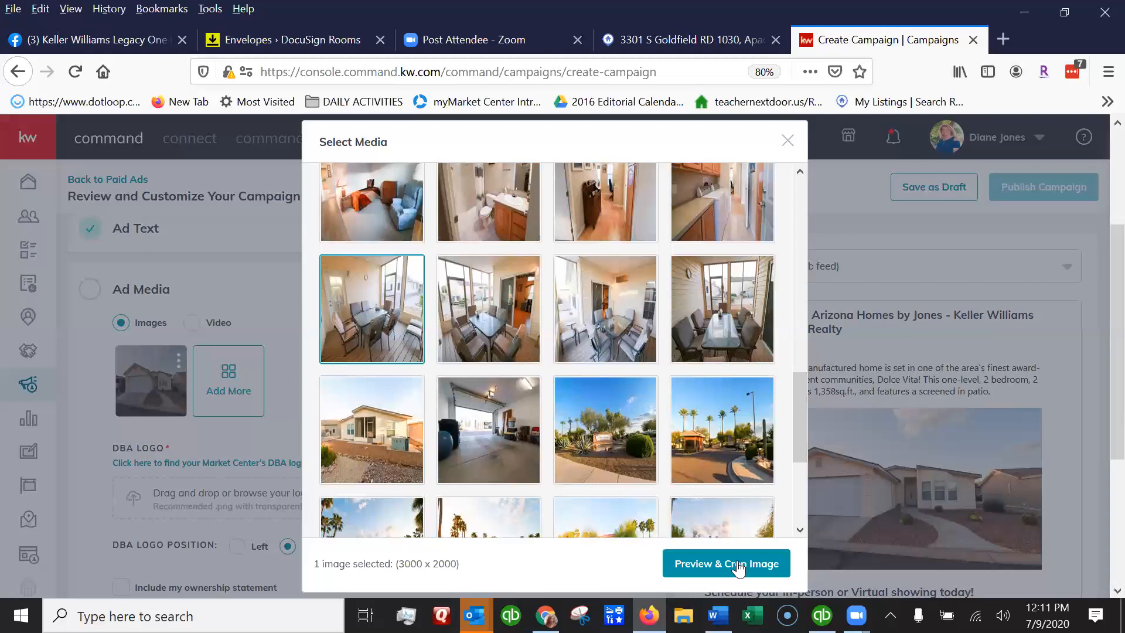
left_click(726, 561)
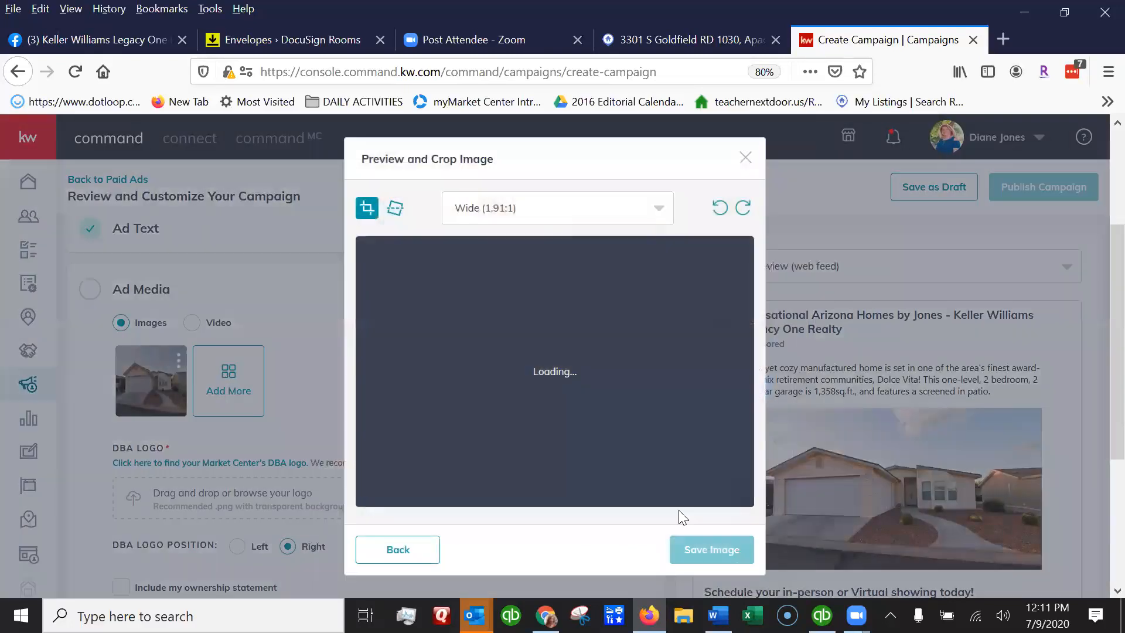
left_click_drag(610, 393, 607, 407)
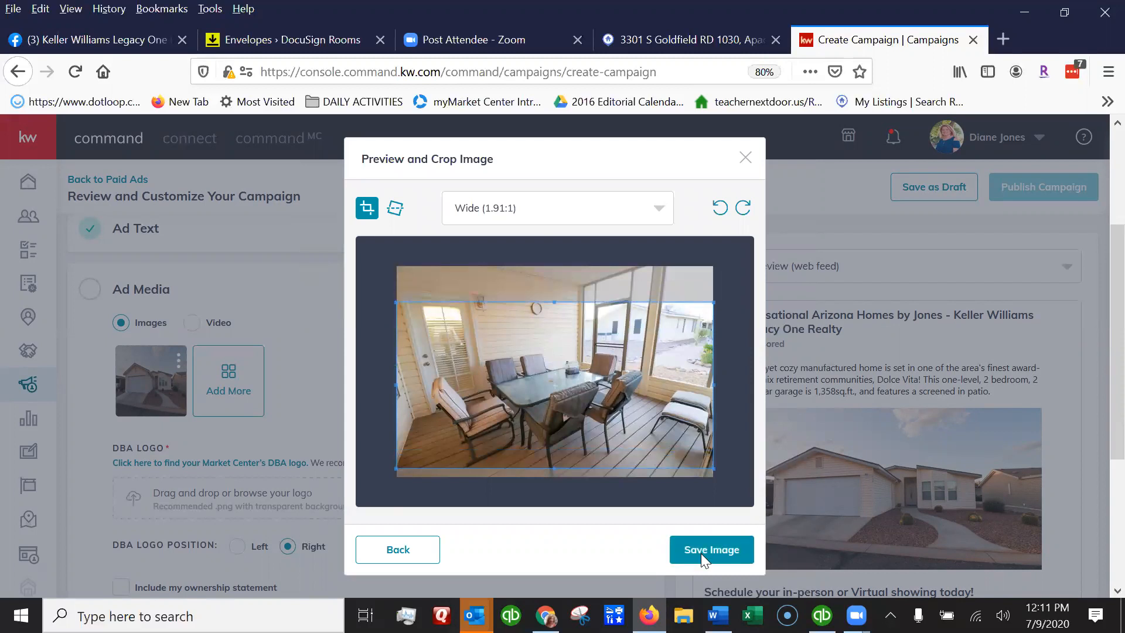
left_click(700, 550)
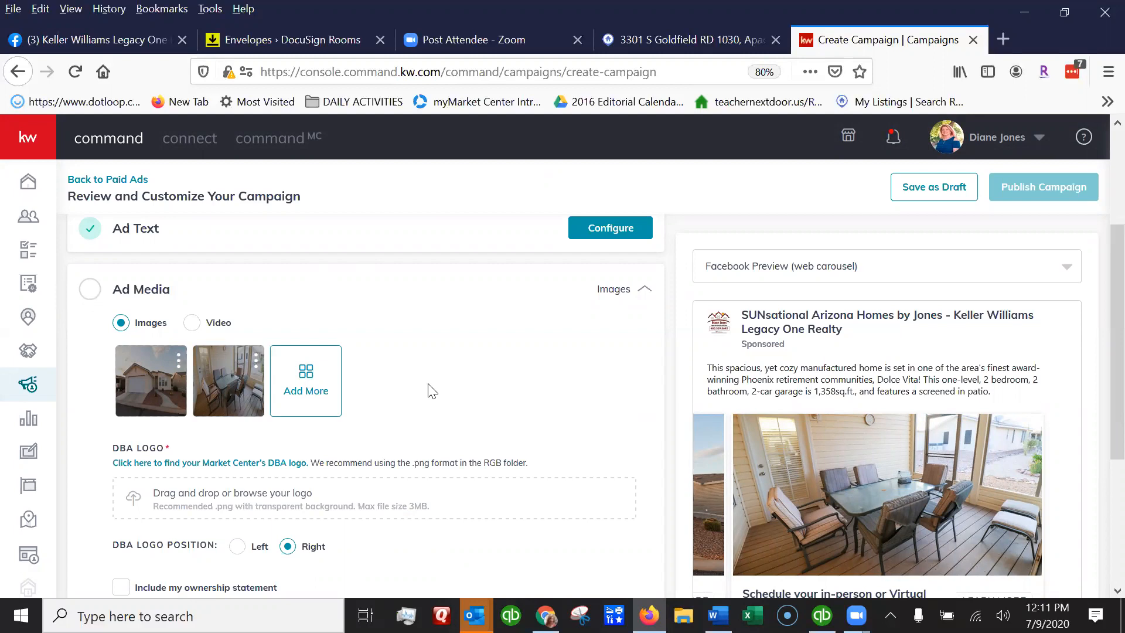
Reopen the ad text and review its copy, headline and description alongside the Facebook web carousel preview
left_click(374, 311)
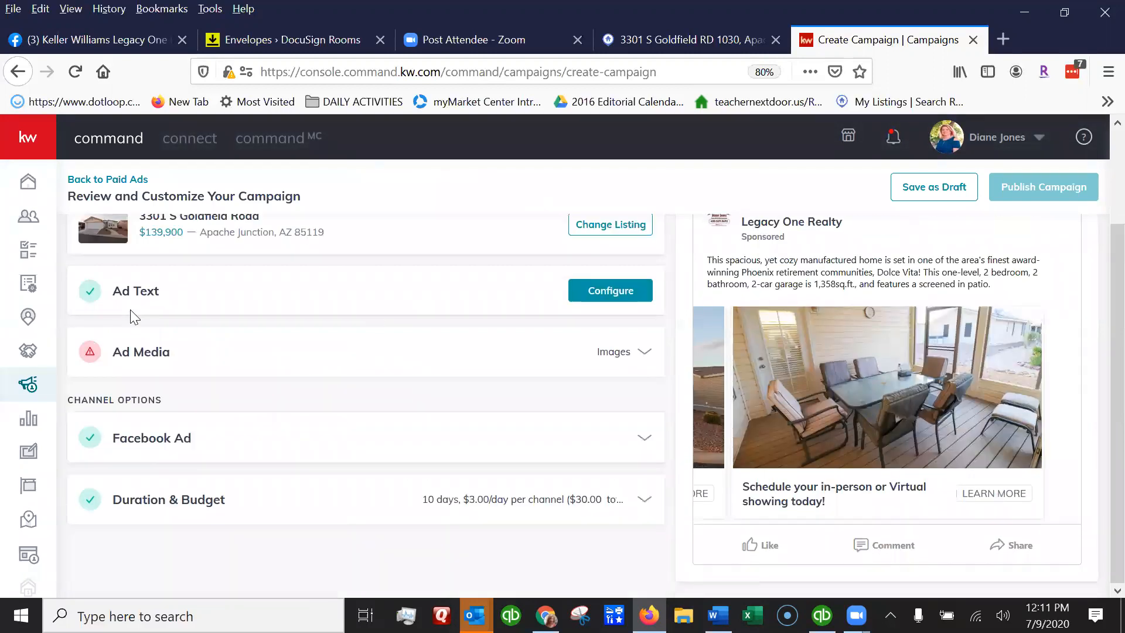
left_click(602, 294)
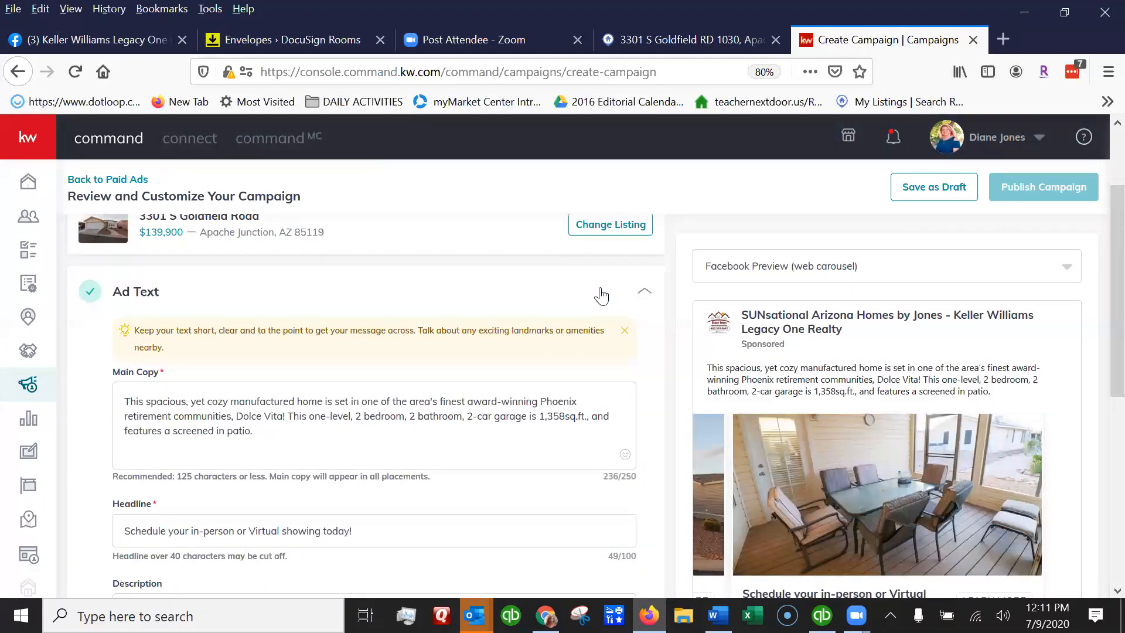
scroll(502, 290, "down", 2)
scroll(512, 391, "down", 3)
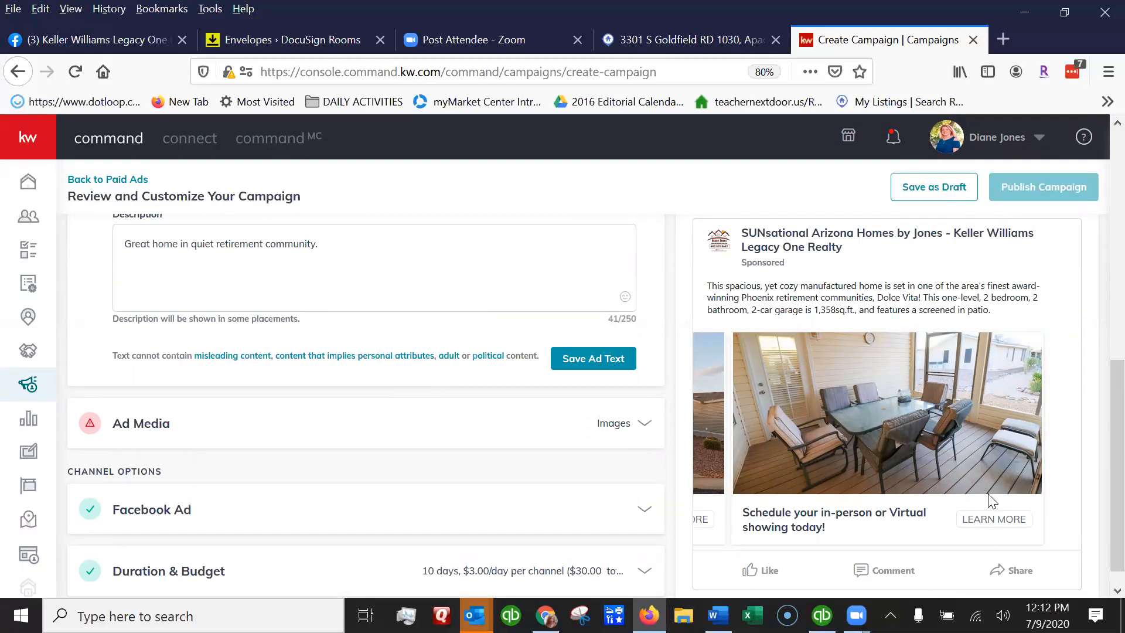
scroll(988, 501, "down", 1)
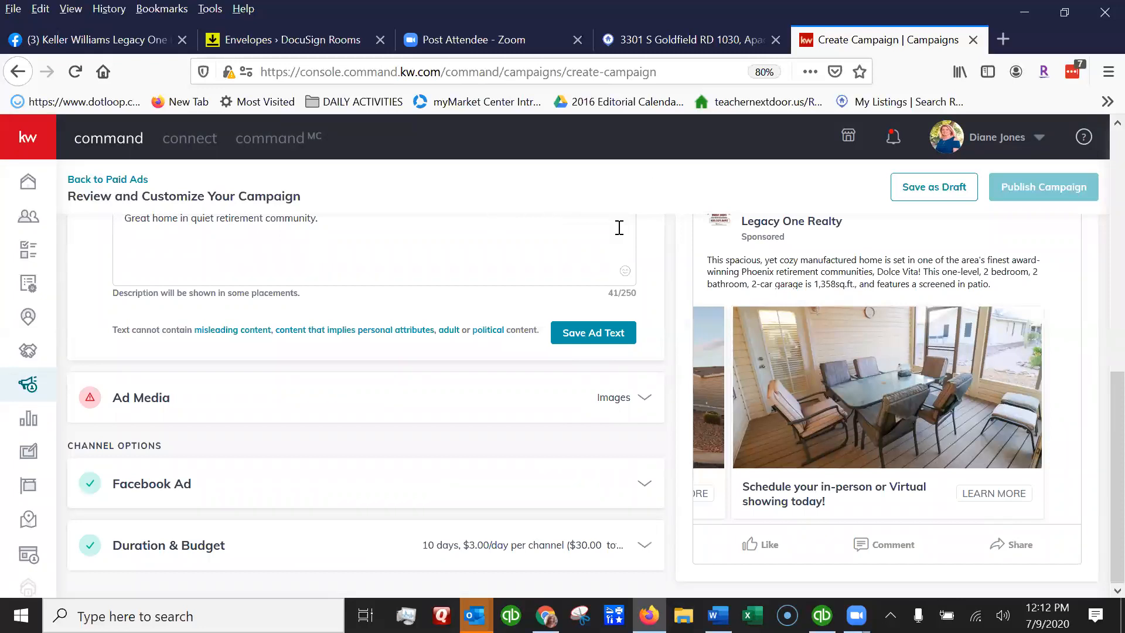
scroll(618, 232, "up", 1)
scroll(620, 292, "up", 4)
scroll(527, 340, "down", 5)
scroll(1097, 378, "up", 2)
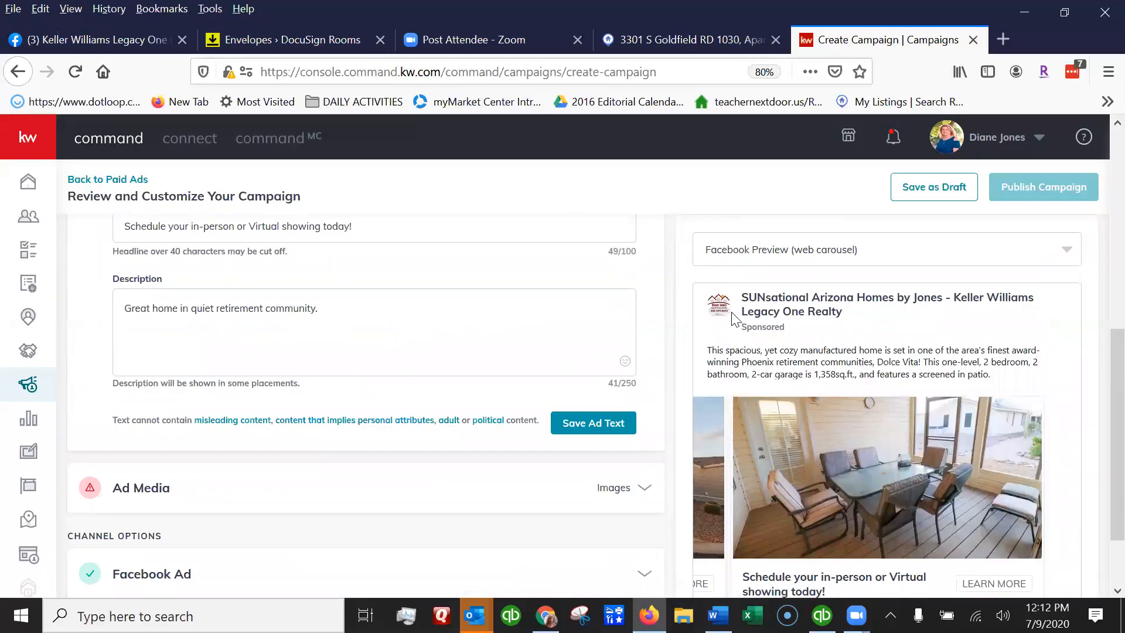
left_click_drag(745, 329, 785, 329)
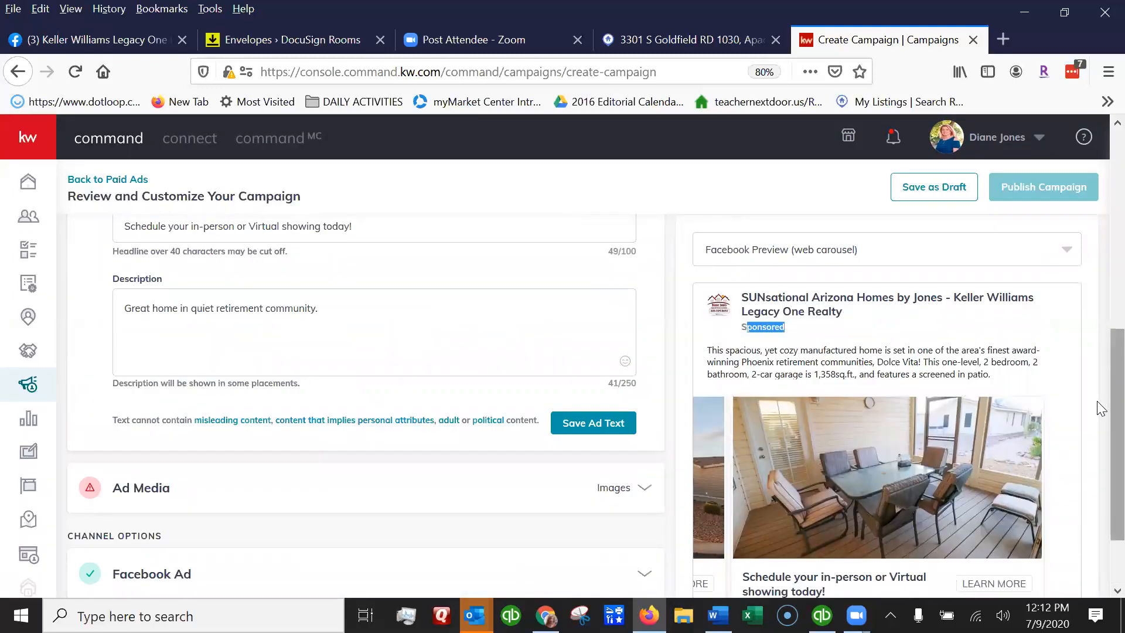
scroll(1104, 401, "down", 2)
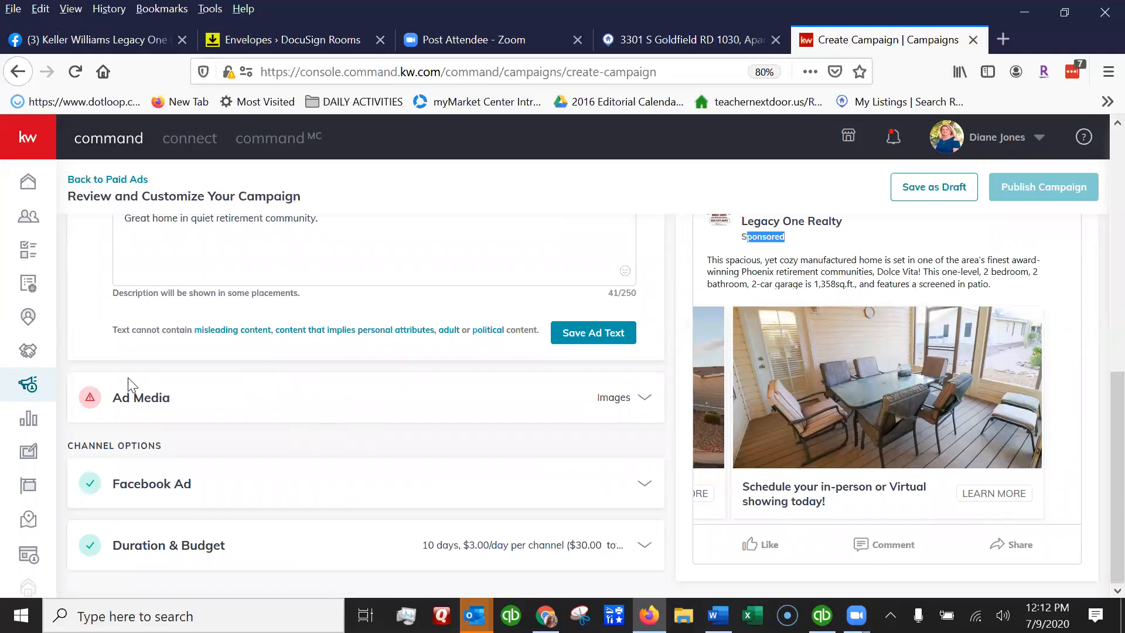
Examine the ad media settings for images, DBA logo and logo position, and start browsing for a DBA logo file
left_click(374, 406)
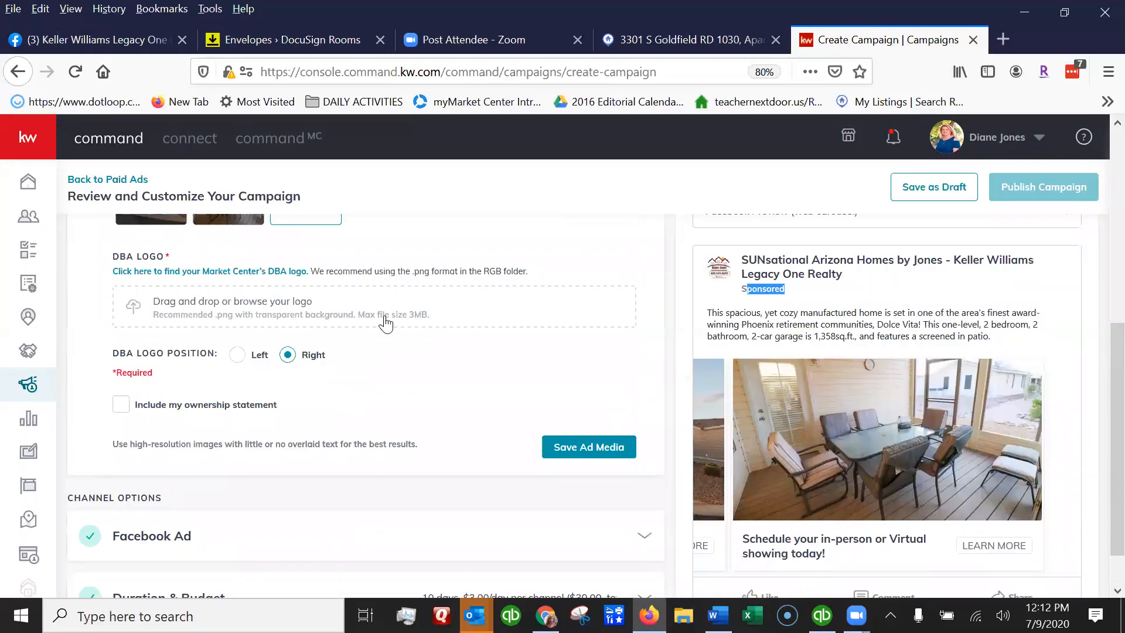
scroll(422, 284, "up", 4)
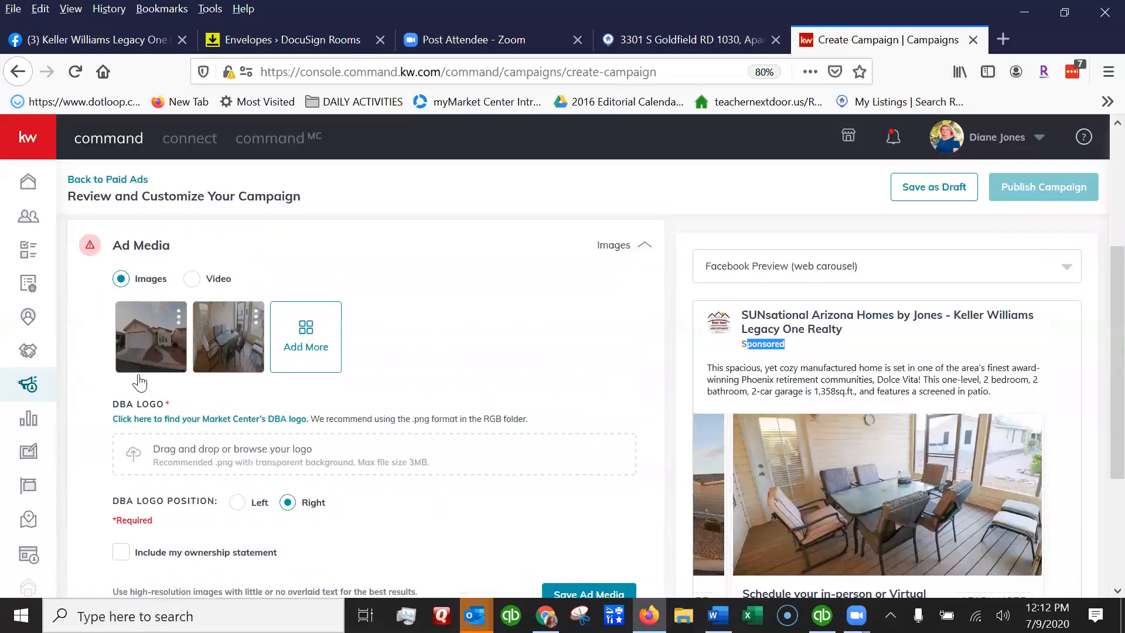
scroll(319, 394, "down", 3)
scroll(381, 331, "up", 3)
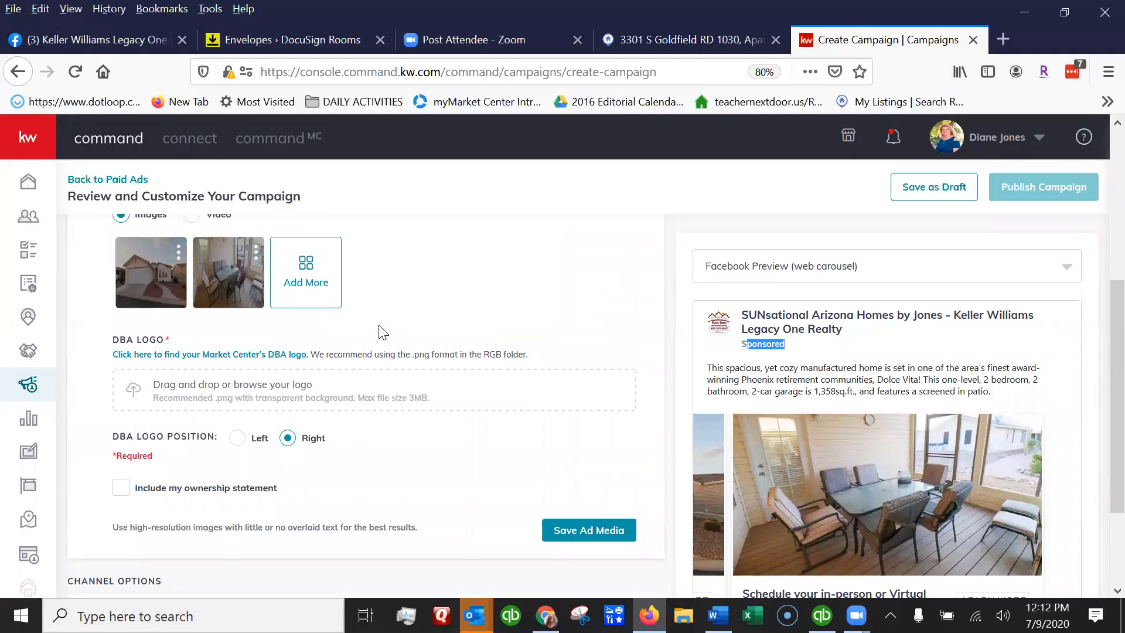
scroll(483, 357, "down", 1)
scroll(485, 357, "down", 3)
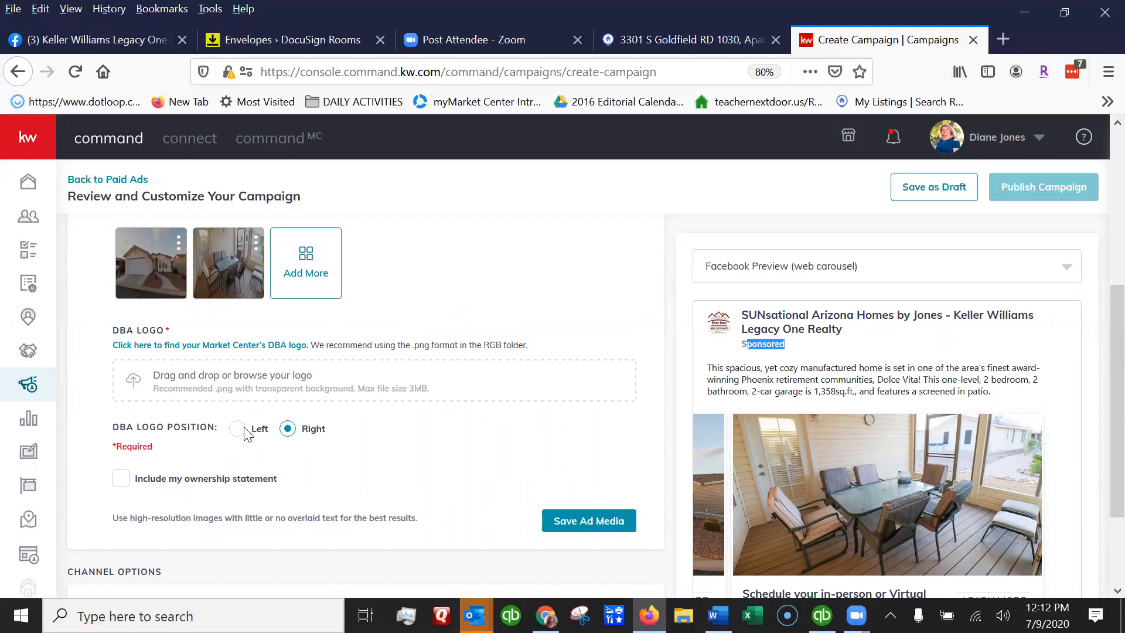
left_click(264, 384)
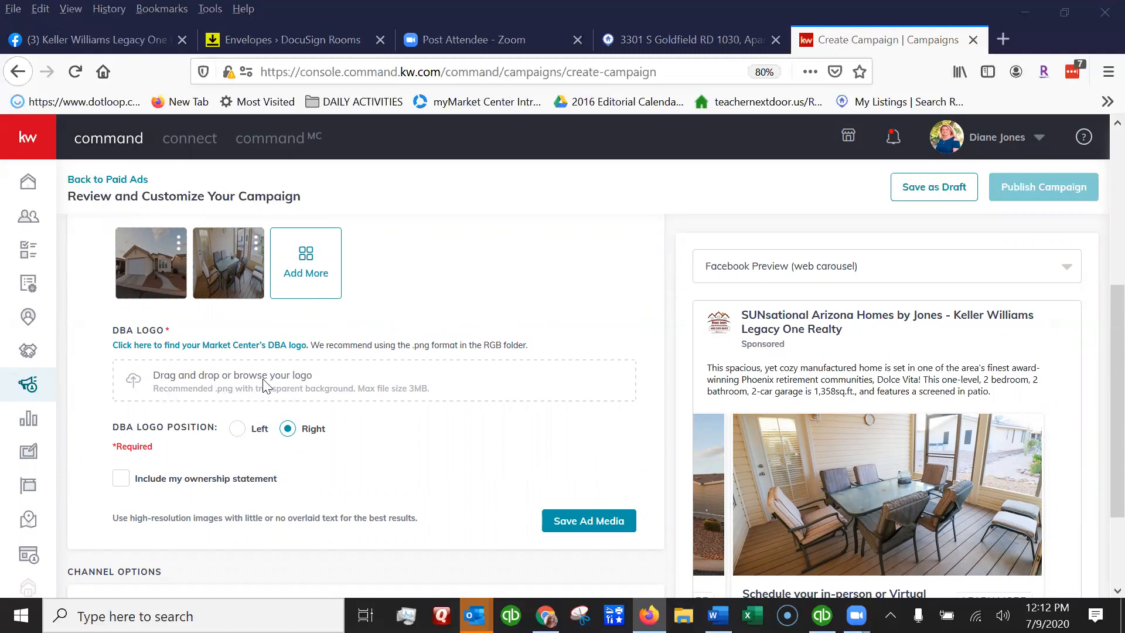
Browse the upload location to the kELLER wILLIAMS folder inside Dropbox's Pictures folder
left_click_drag(195, 288, 187, 170)
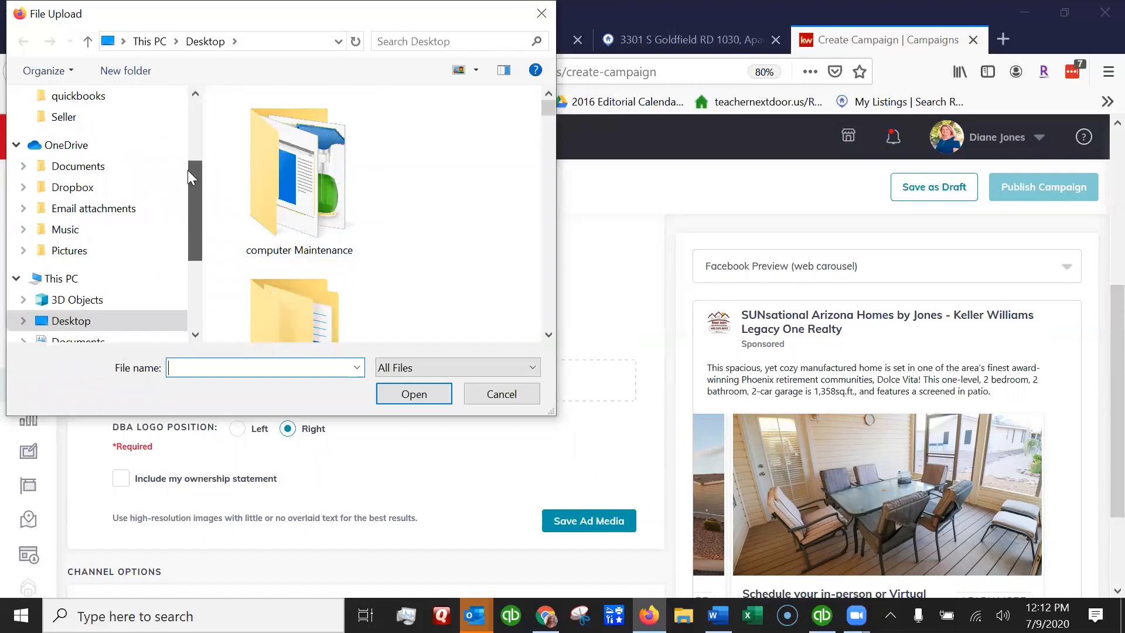
left_click(24, 186)
left_click_drag(194, 156, 192, 189)
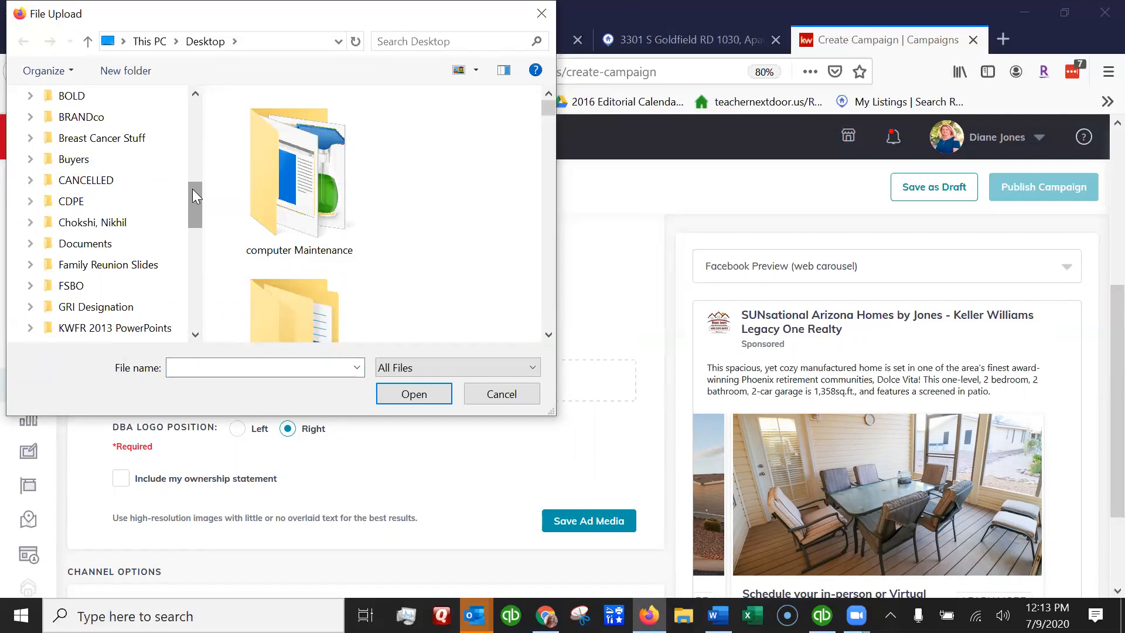
left_click_drag(195, 192, 196, 225)
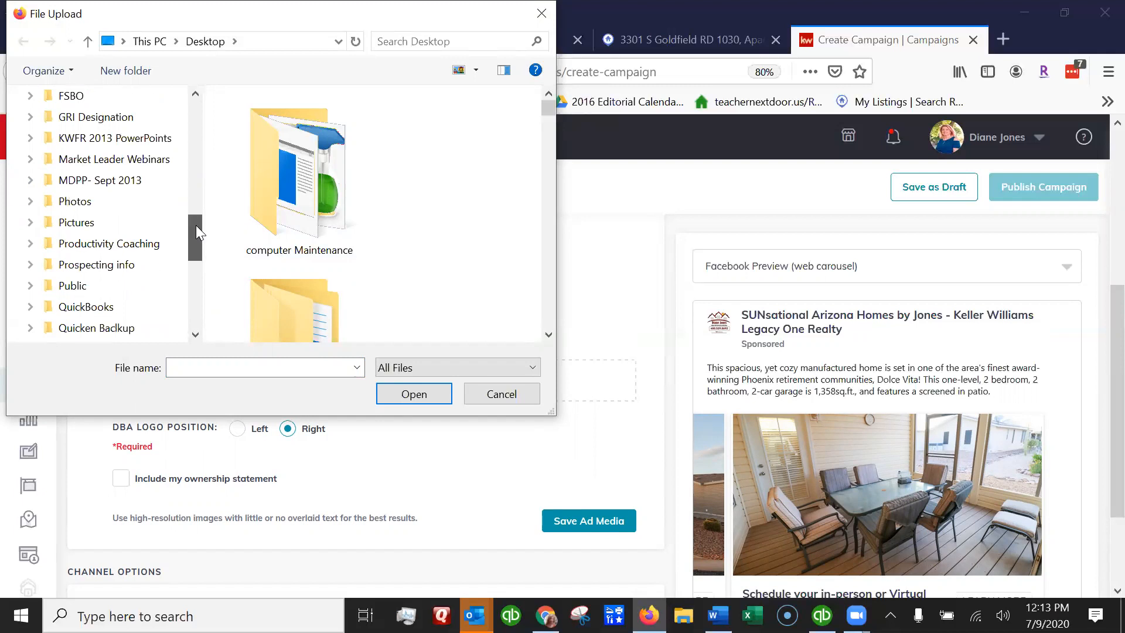
left_click(52, 229)
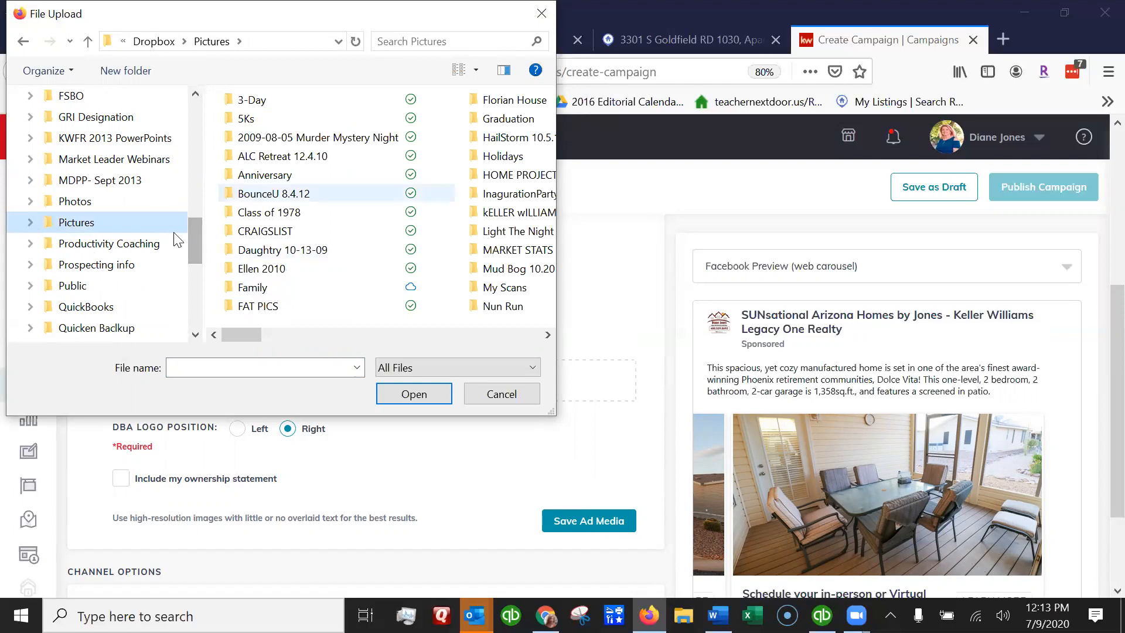
left_click_drag(193, 197, 195, 235)
left_click(105, 222)
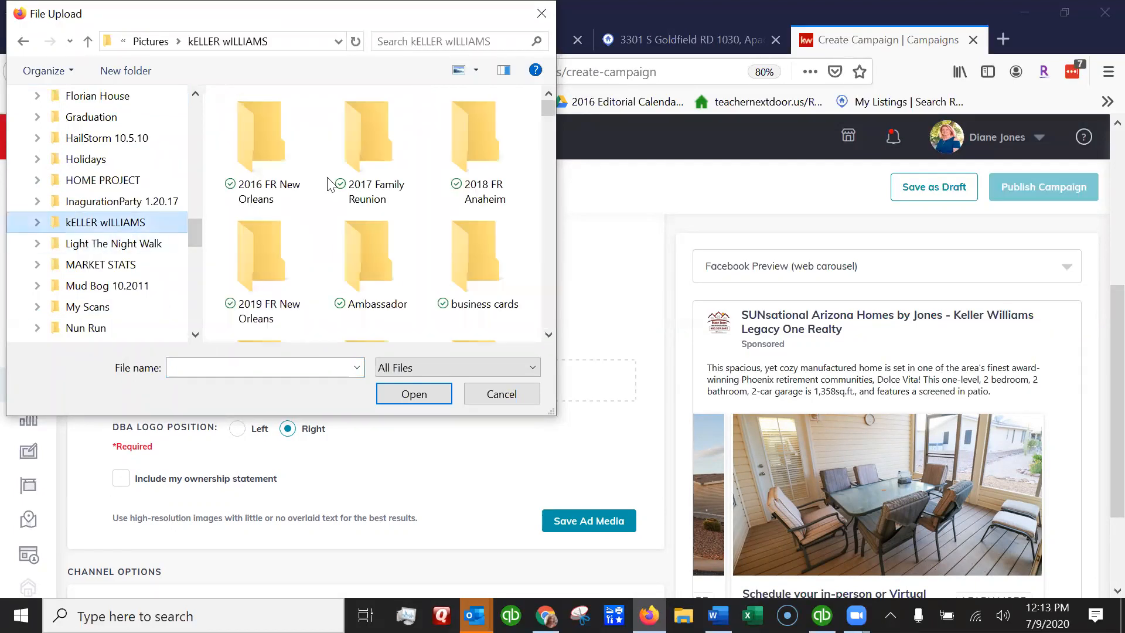
Upload the Keller Williams Legacy One Realty logo from the LOGO folder as the DBA logo and save the ad media
scroll(415, 215, "down", 3)
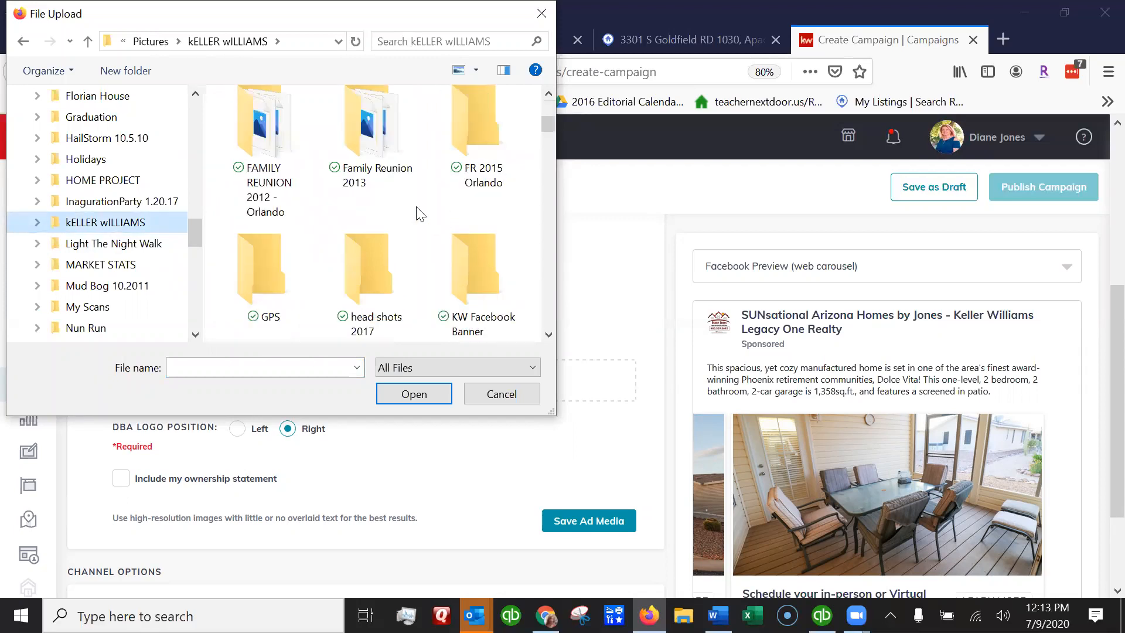
scroll(420, 214, "down", 2)
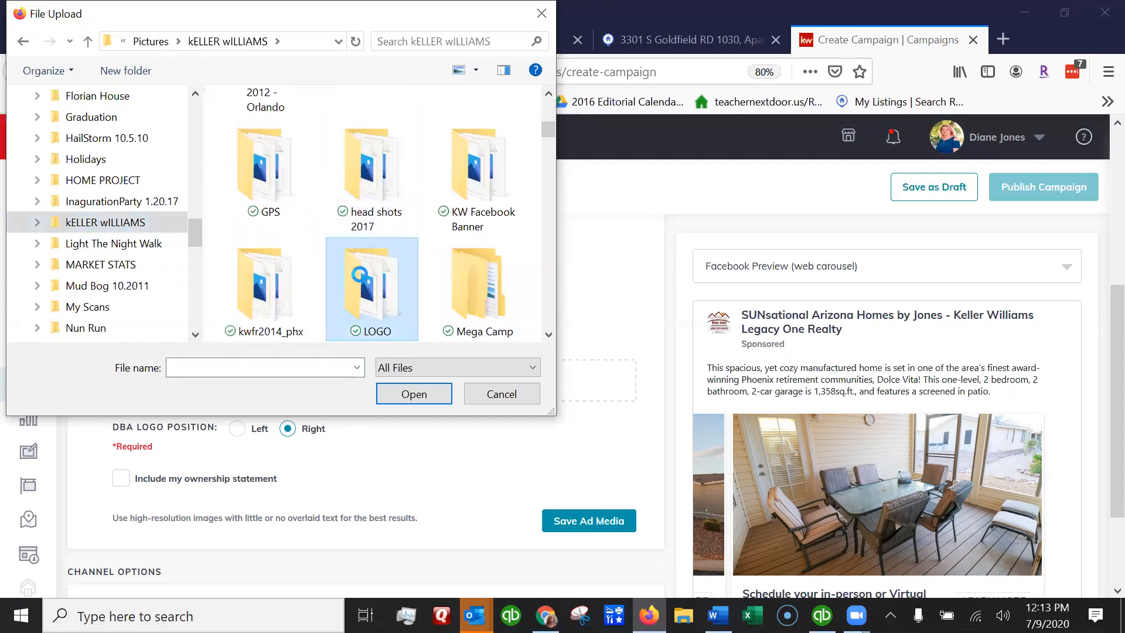
double_click(375, 270)
double_click(246, 128)
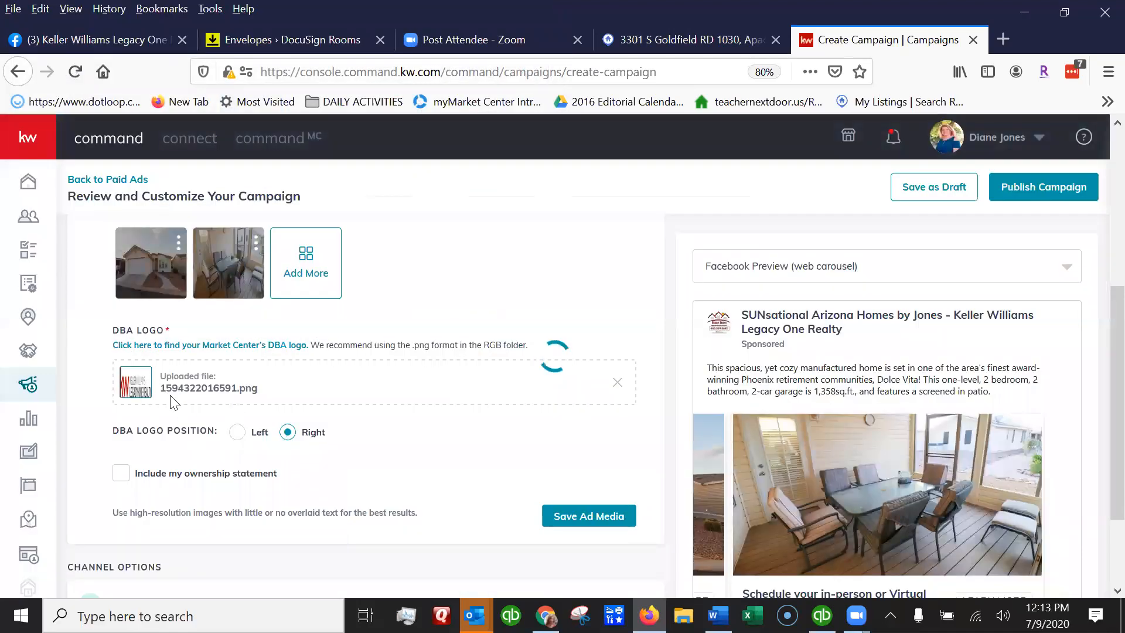
left_click_drag(1116, 299, 1116, 352)
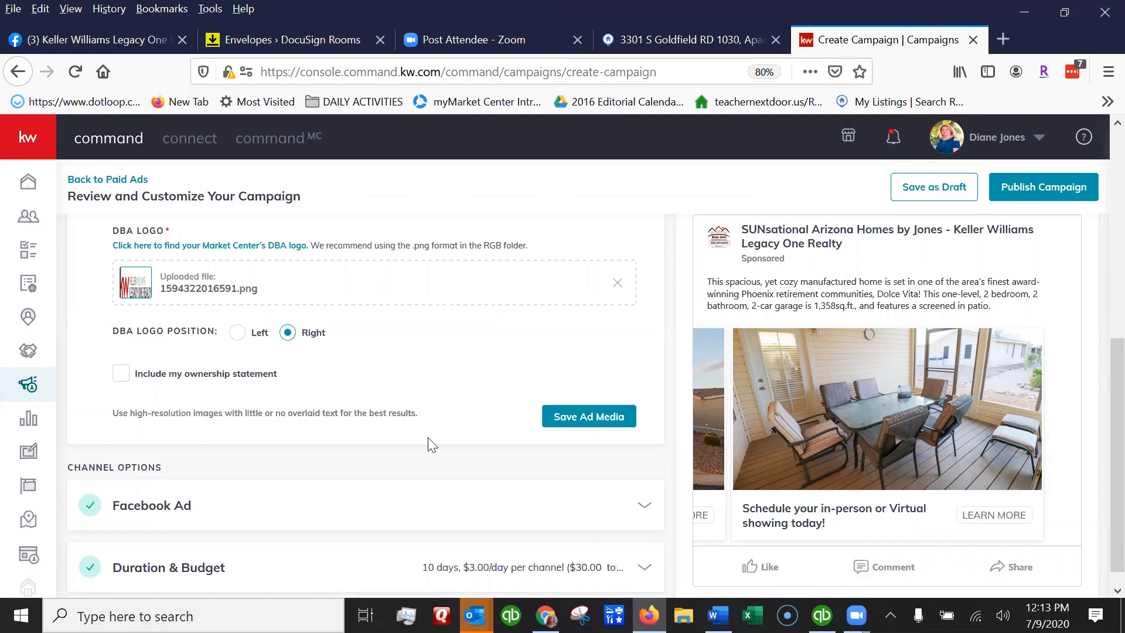
left_click(577, 416)
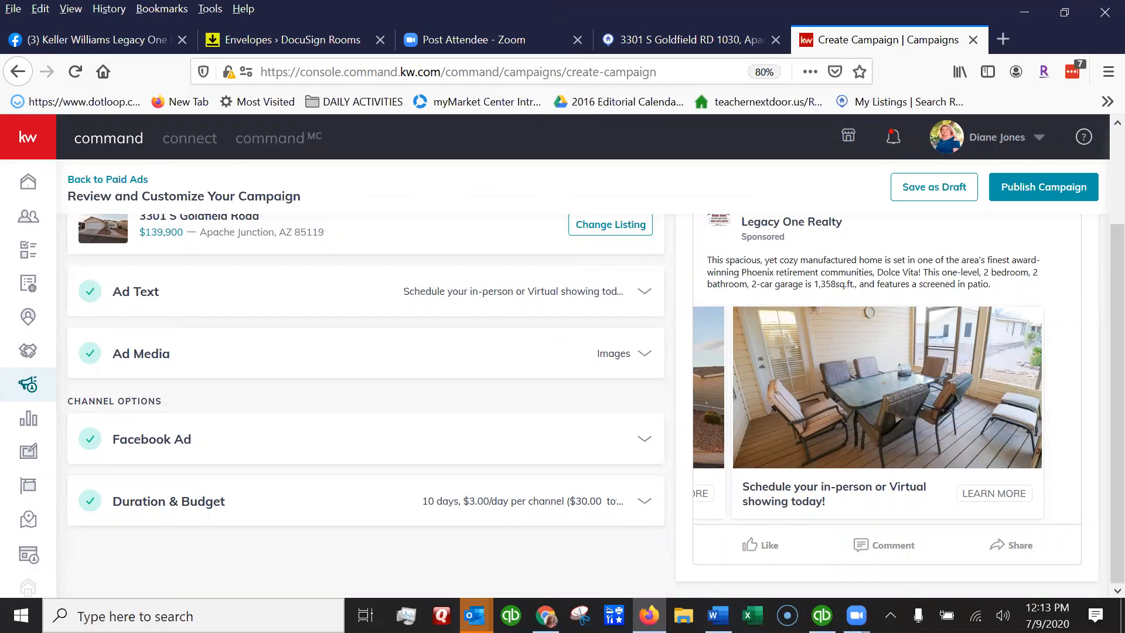
Set the campaign's end date to Jul 12, 2020 and its total campaign budget to 10
left_click(147, 507)
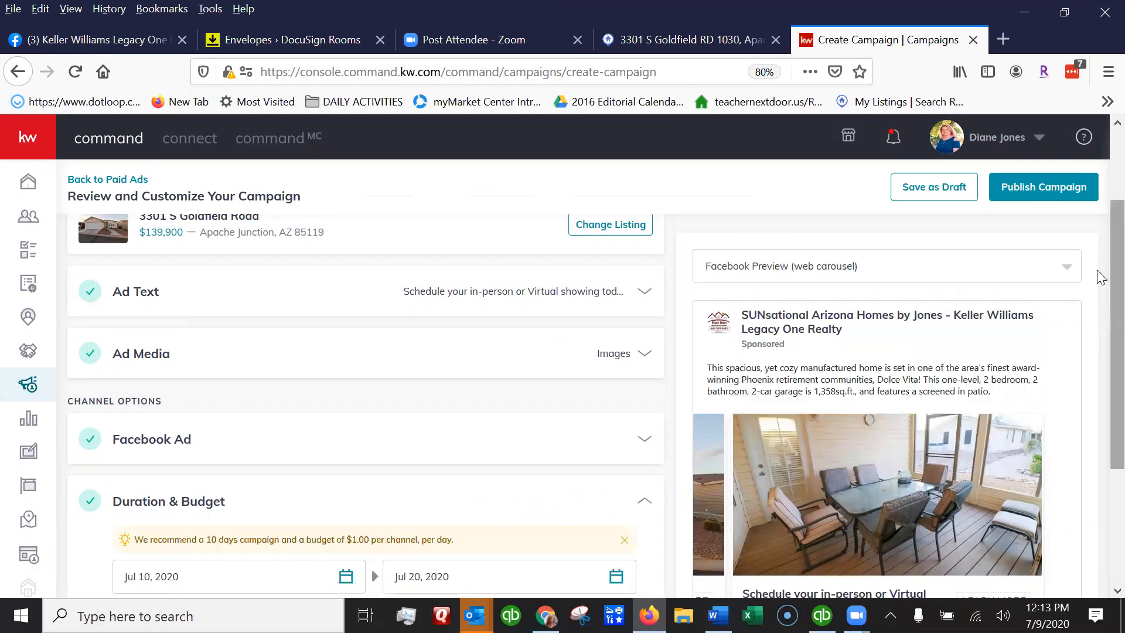
scroll(1100, 233, "down", 3)
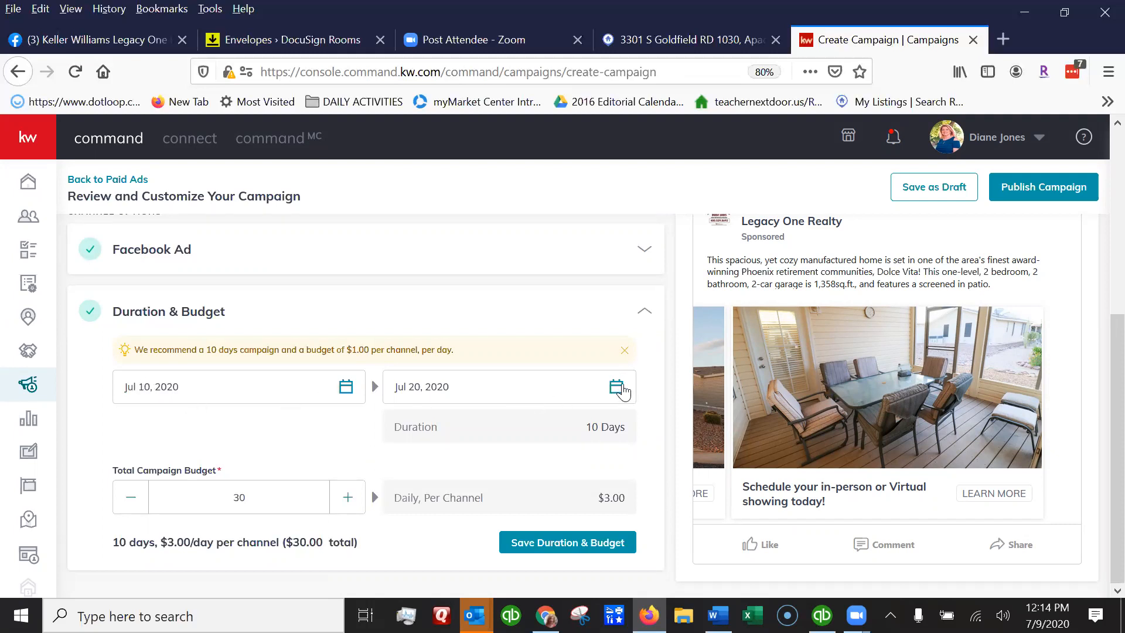
left_click(616, 386)
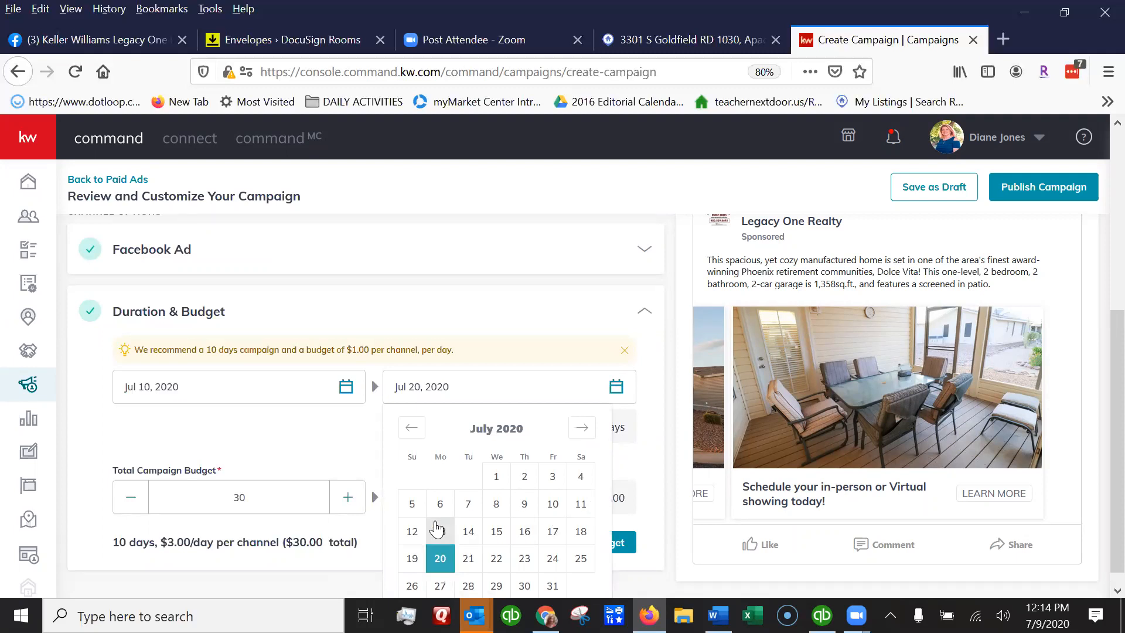
left_click(413, 533)
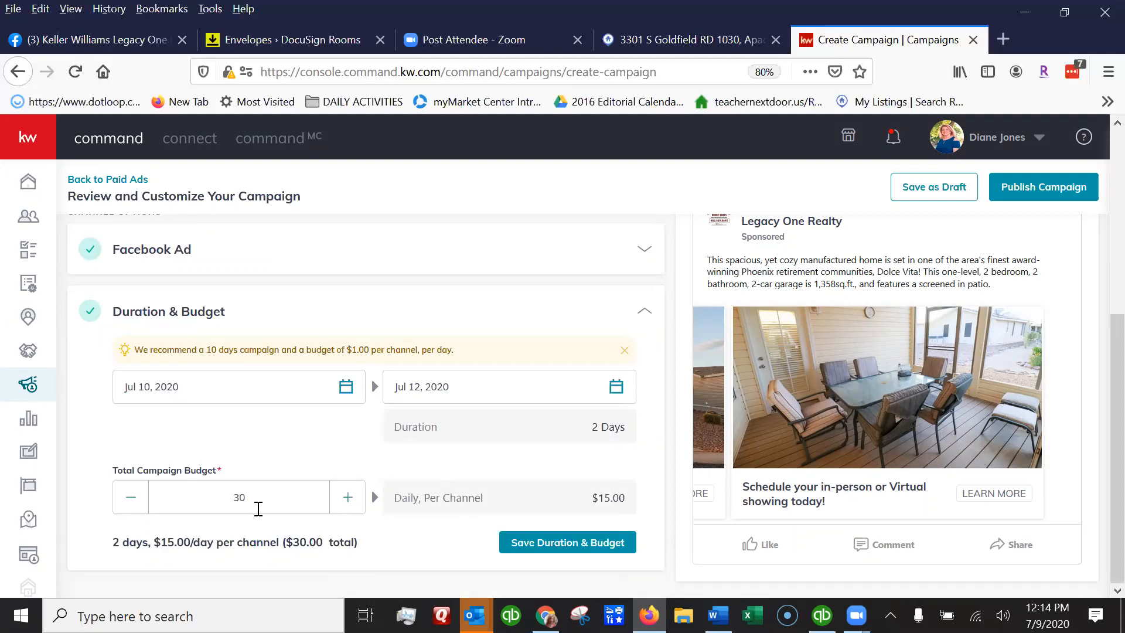
double_click(205, 491)
type("10")
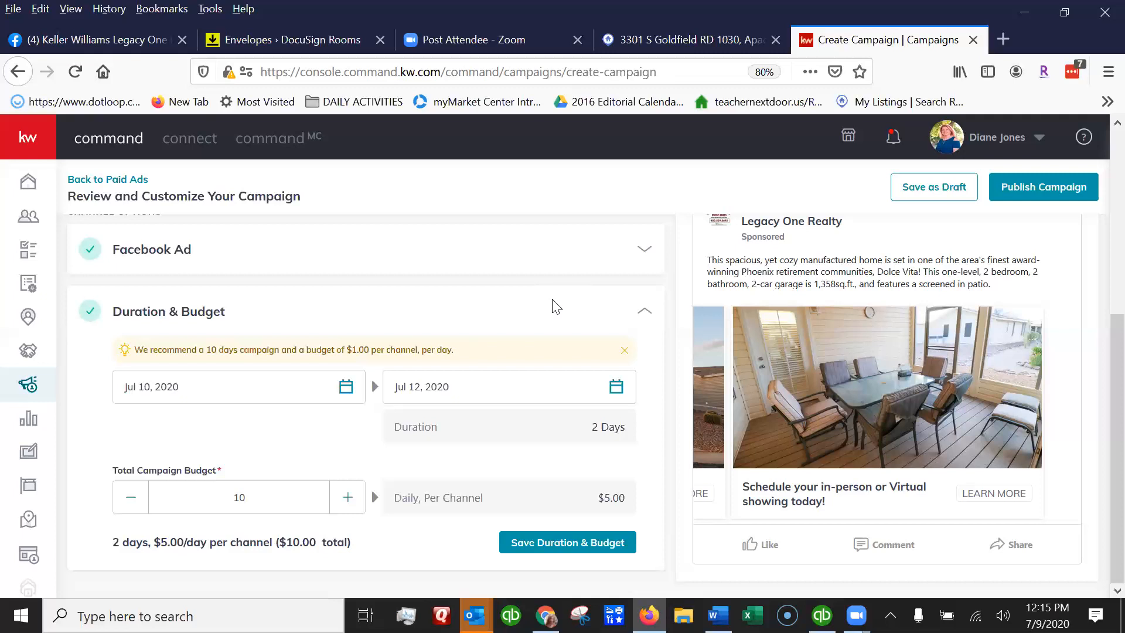
Review the campaign sections, reopen the ad media to check its images and DBA logo, and save the ad media again
left_click_drag(1101, 417, 1102, 606)
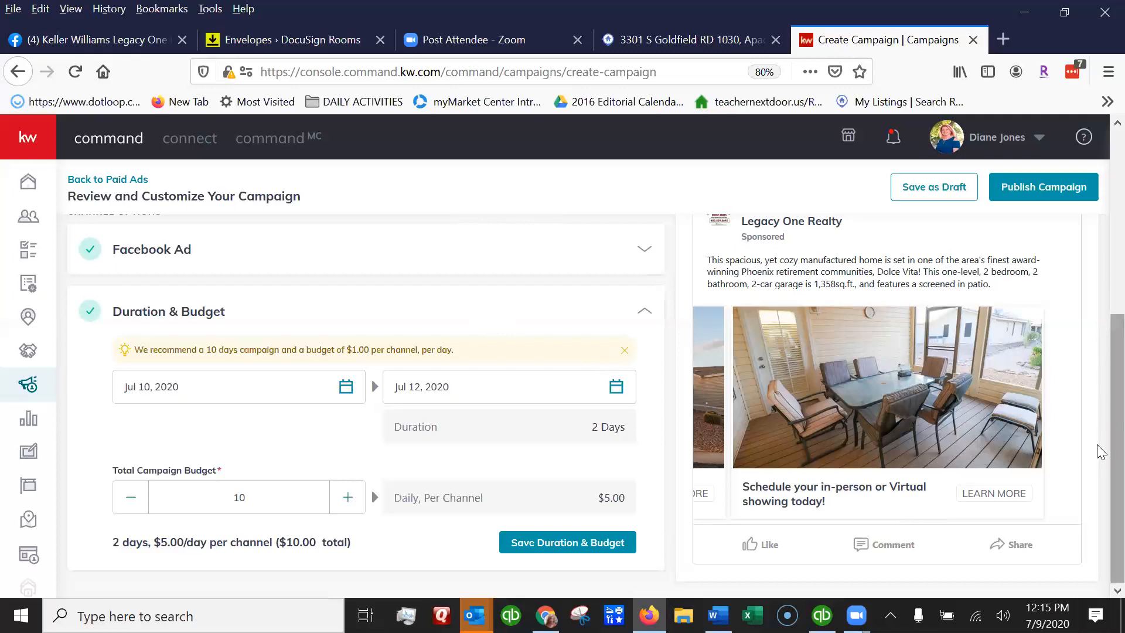
left_click_drag(1097, 446, 1100, 152)
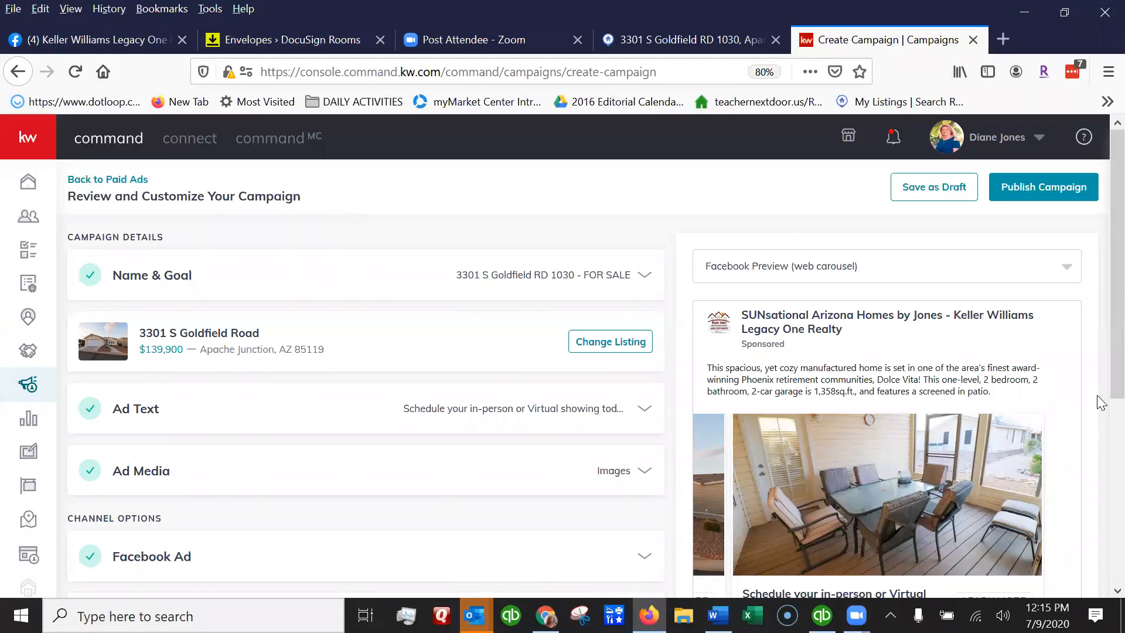
scroll(184, 401, "down", 2)
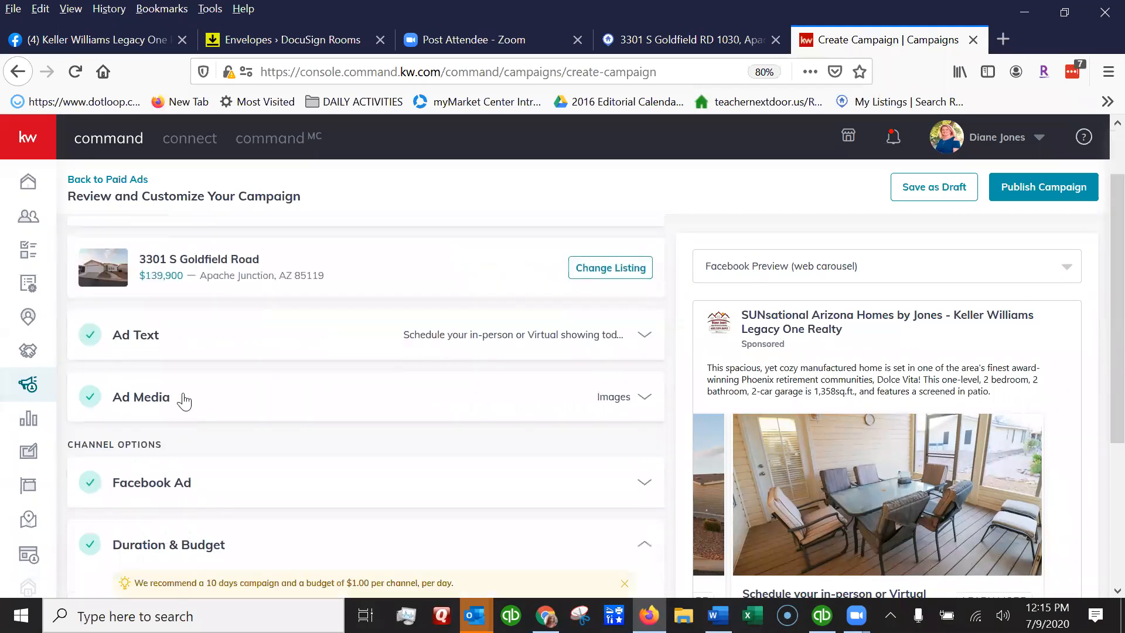
left_click(166, 399)
scroll(203, 387, "down", 5)
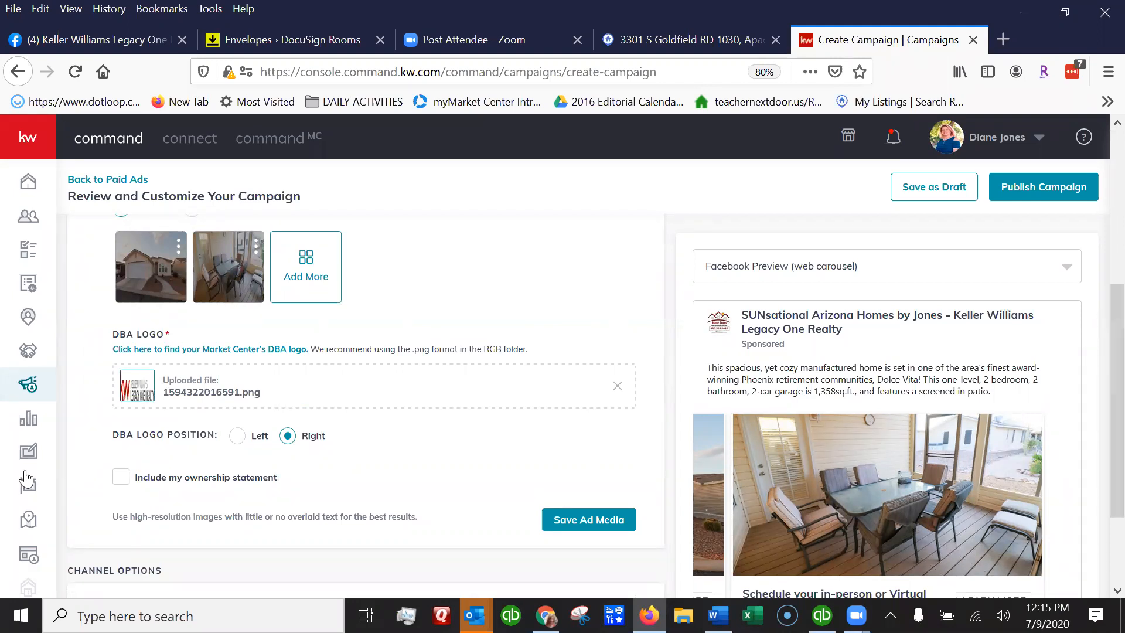
left_click_drag(1098, 326, 1097, 514)
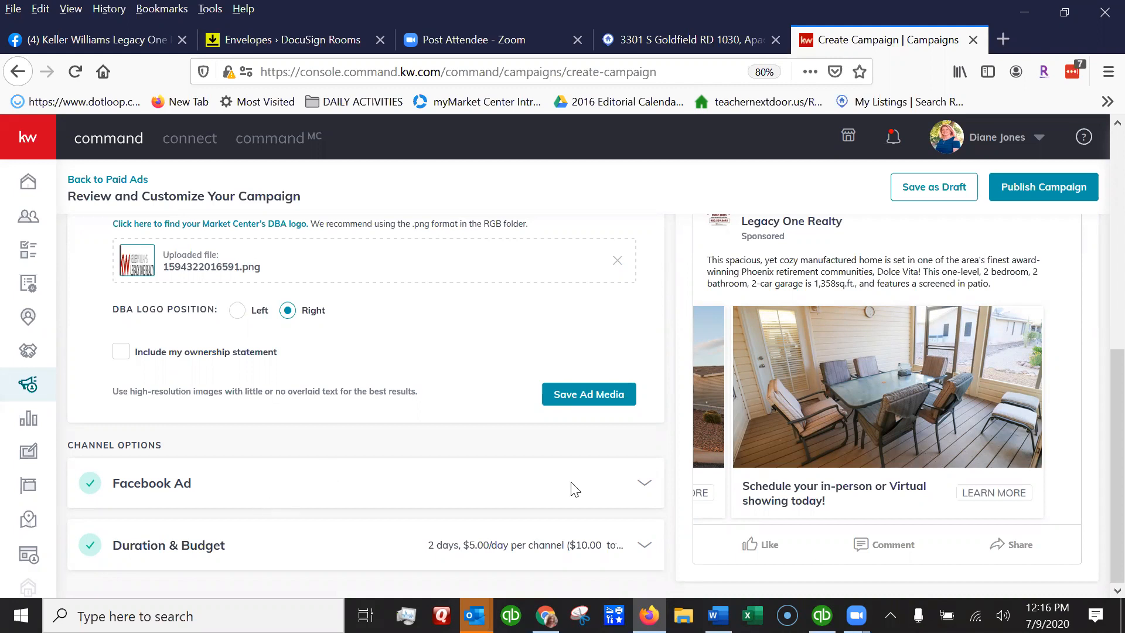
left_click(611, 395)
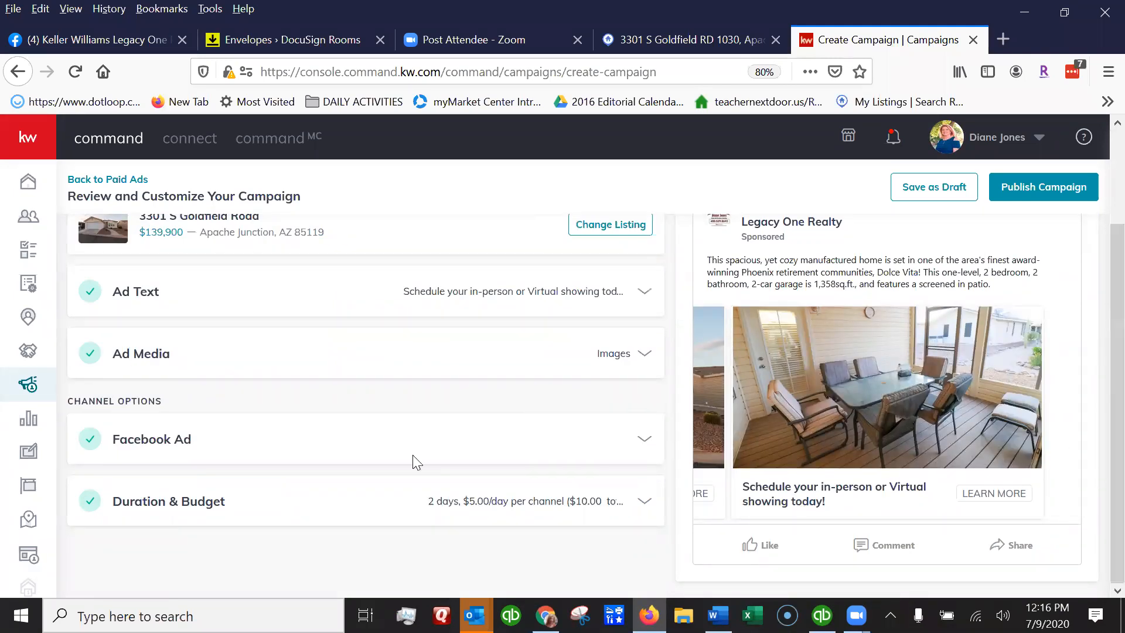
Shrink the page to 50% zoom to view all campaign sections at once, and restore it to 80%
scroll(391, 474, "up", 2)
scroll(392, 479, "down", 2)
left_click(763, 72)
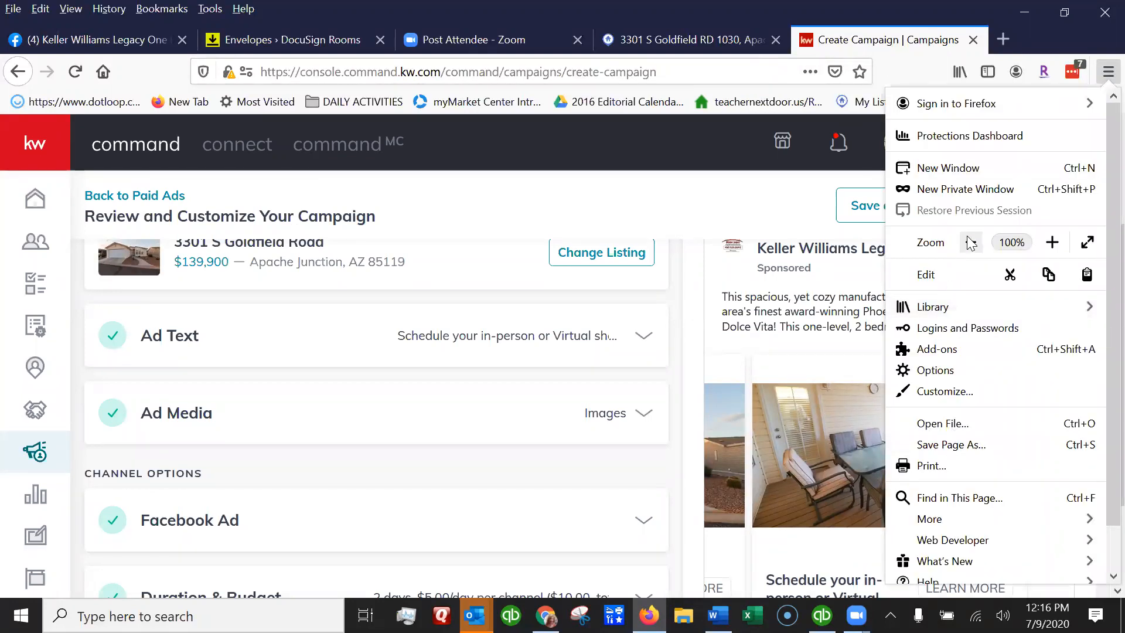
left_click(970, 242)
left_click(971, 242)
left_click(971, 242)
left_click(970, 242)
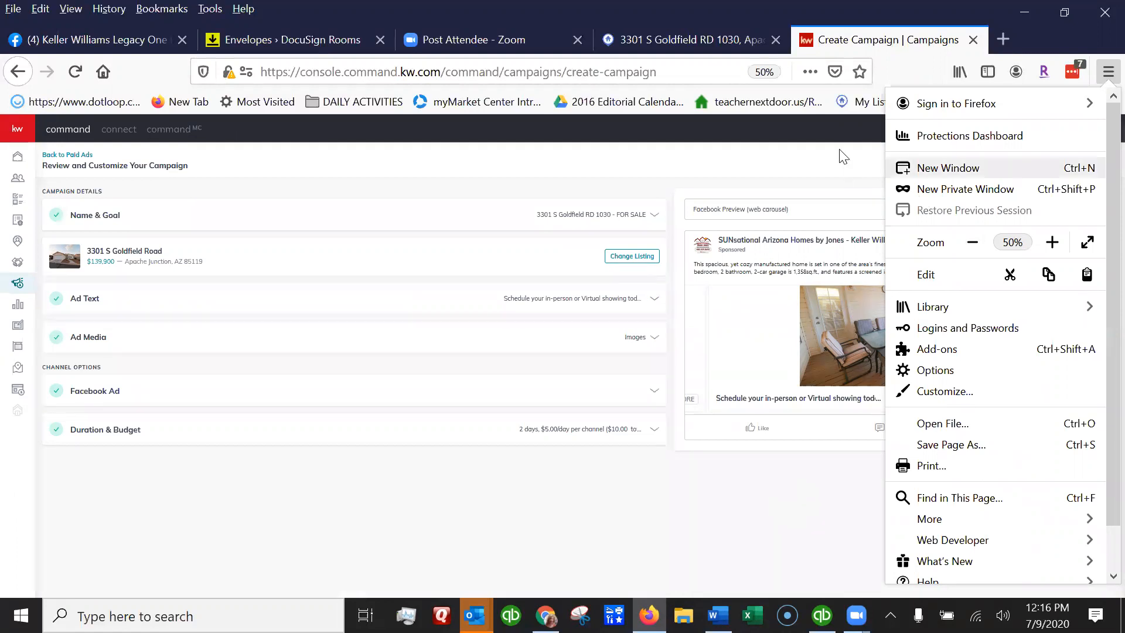
left_click(1052, 241)
left_click(1052, 242)
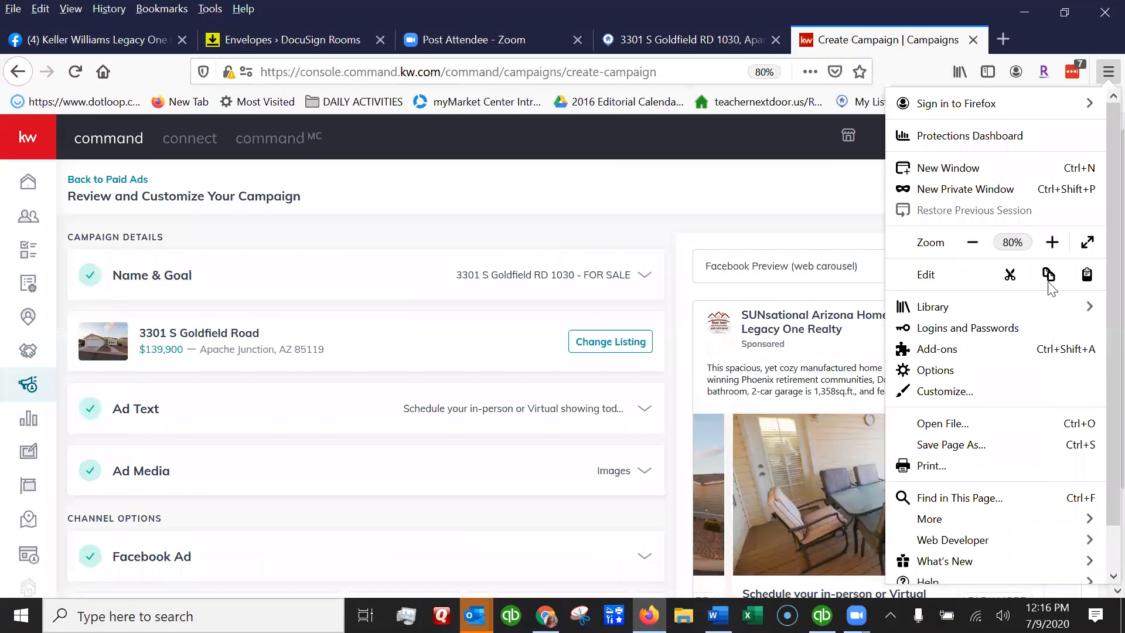
left_click(836, 191)
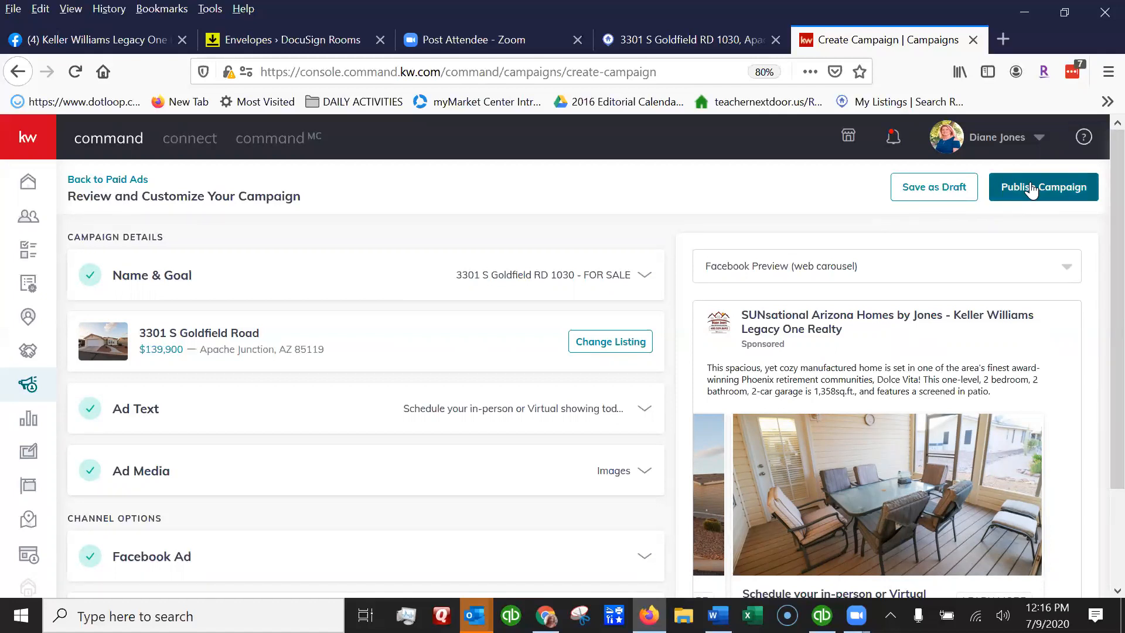
Dismiss leaving the page without saving, save the campaign as a draft, and open the campaigns' payment information
left_click(112, 181)
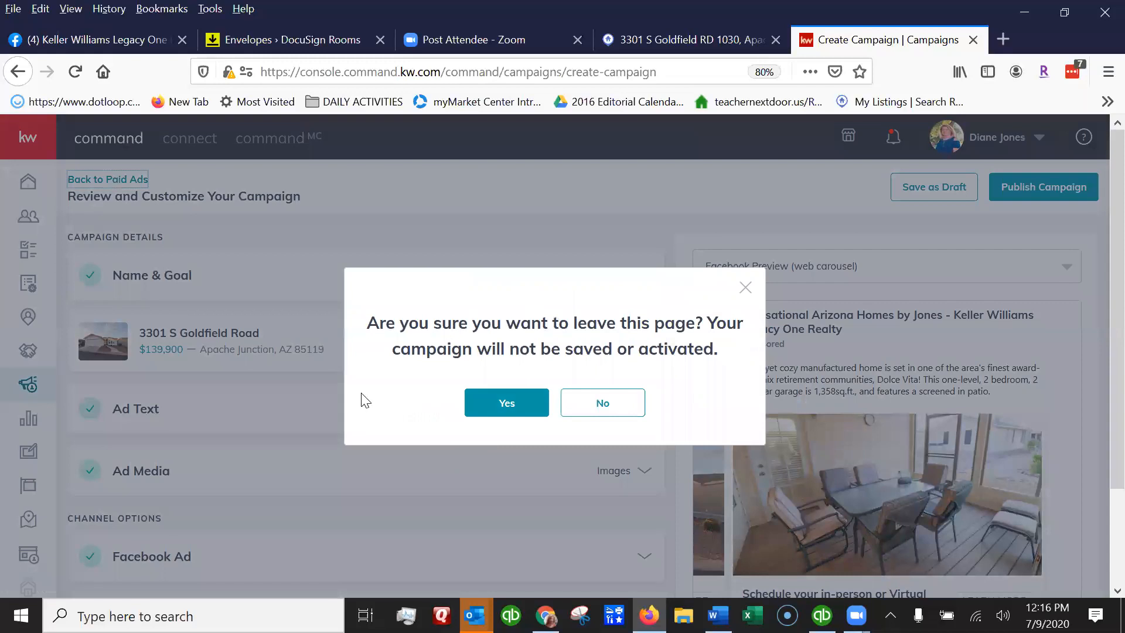
left_click(841, 184)
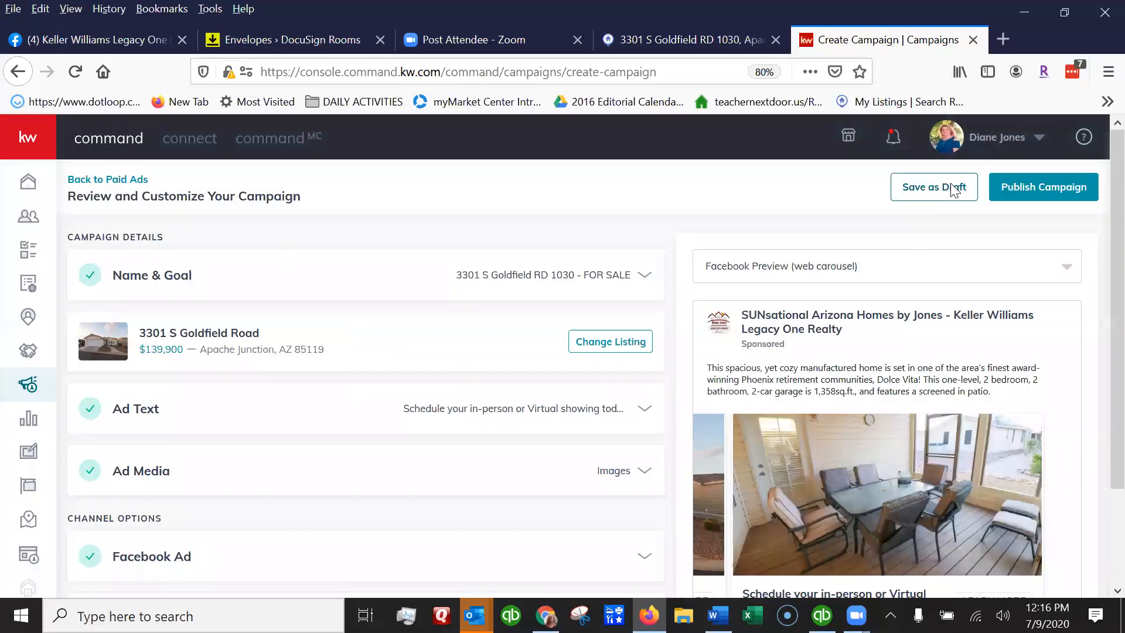
left_click(953, 189)
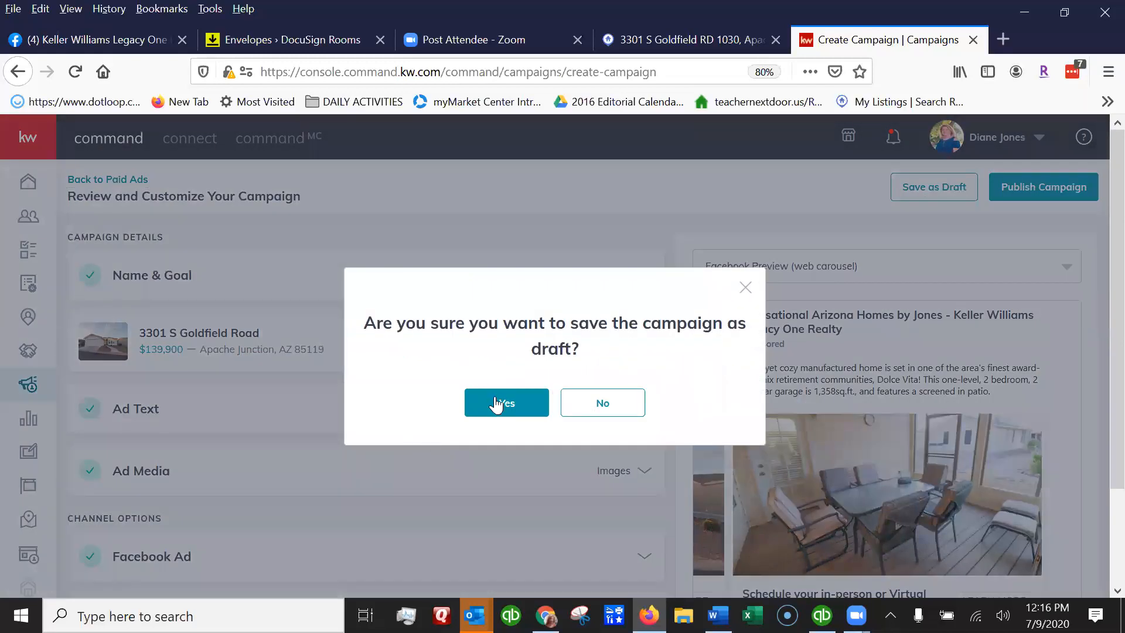
left_click(495, 404)
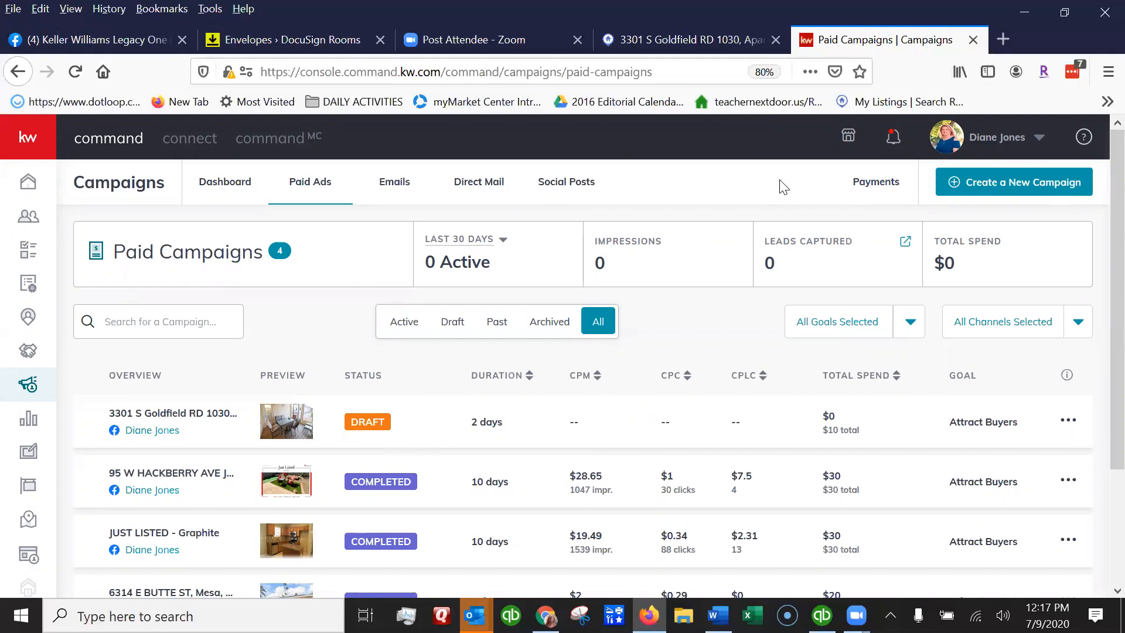
left_click(884, 189)
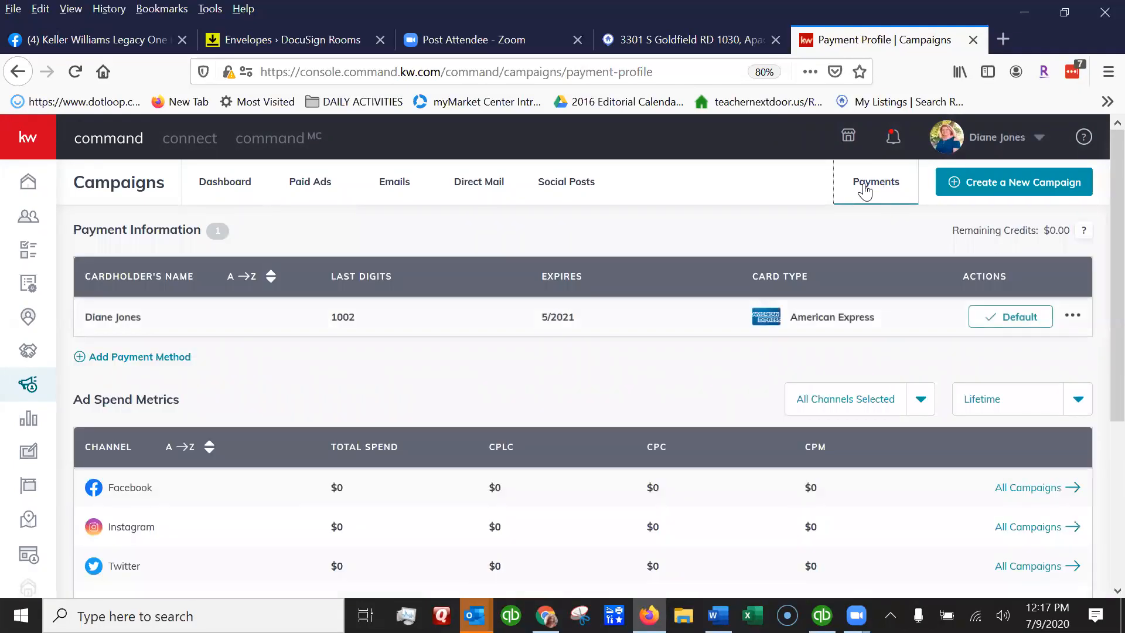